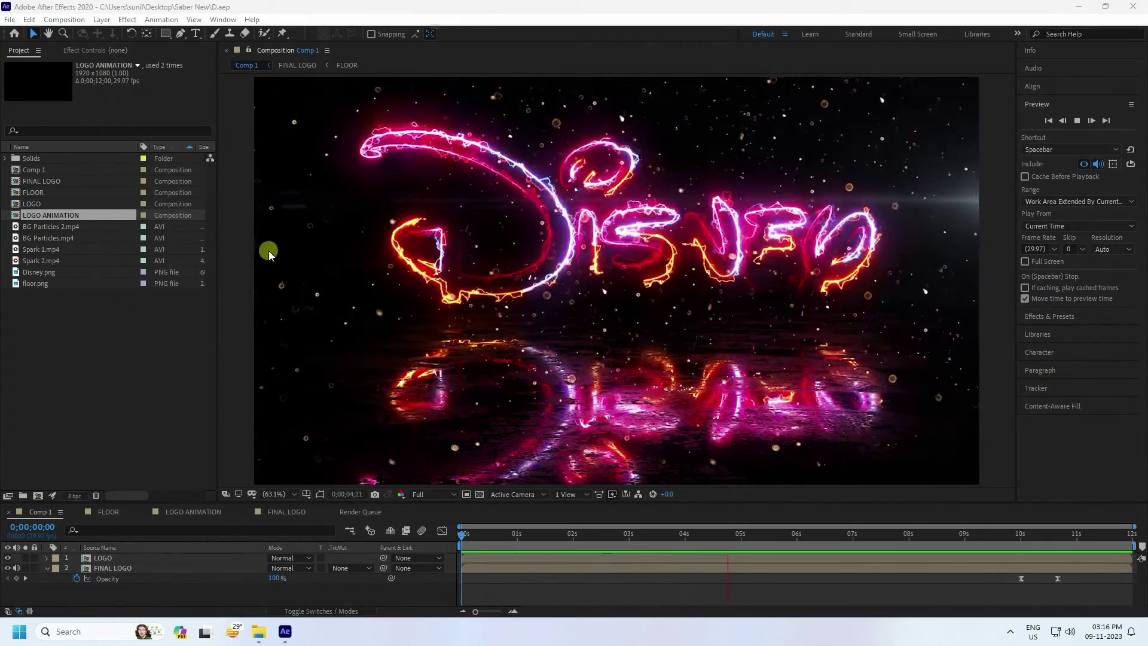
# Start a new project and create a 1920 x 1080 composition at 29.97 fps with a 12-second duration
pyautogui.click(615, 533)
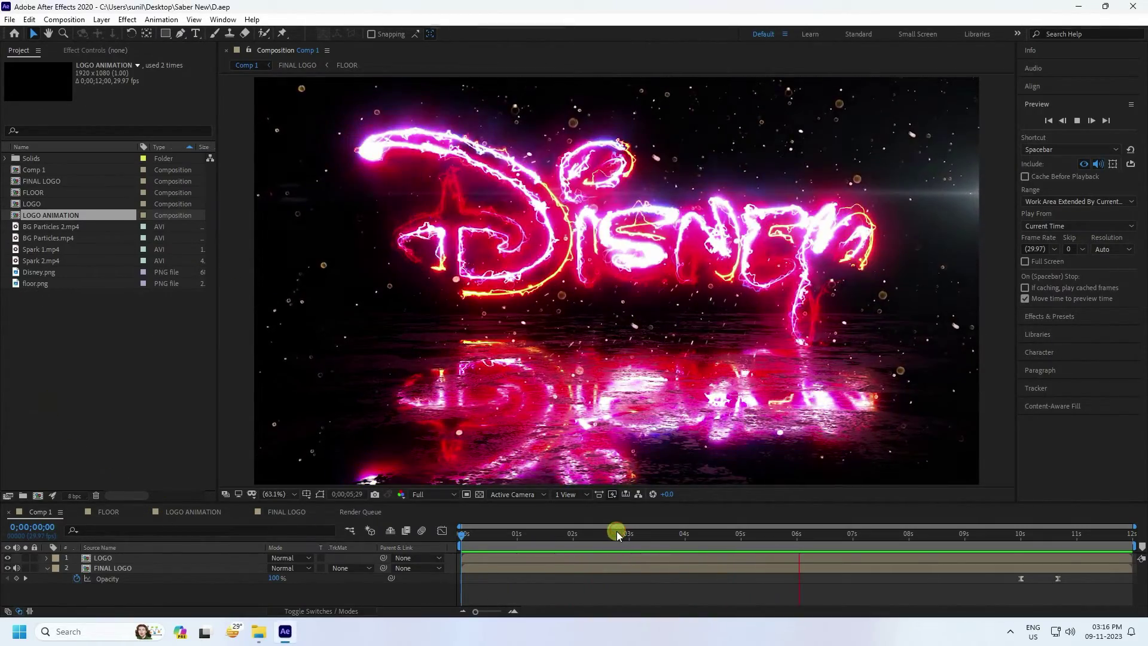
pyautogui.click(10, 19)
pyautogui.moveTo(75, 35)
pyautogui.click(245, 33)
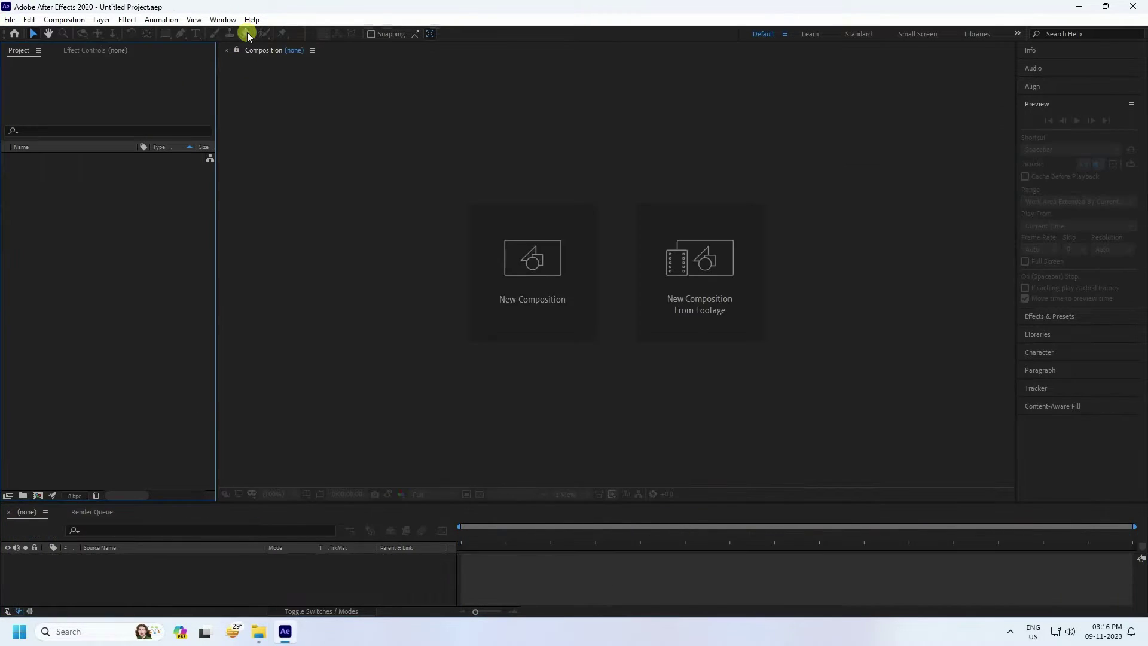
pyautogui.click(504, 301)
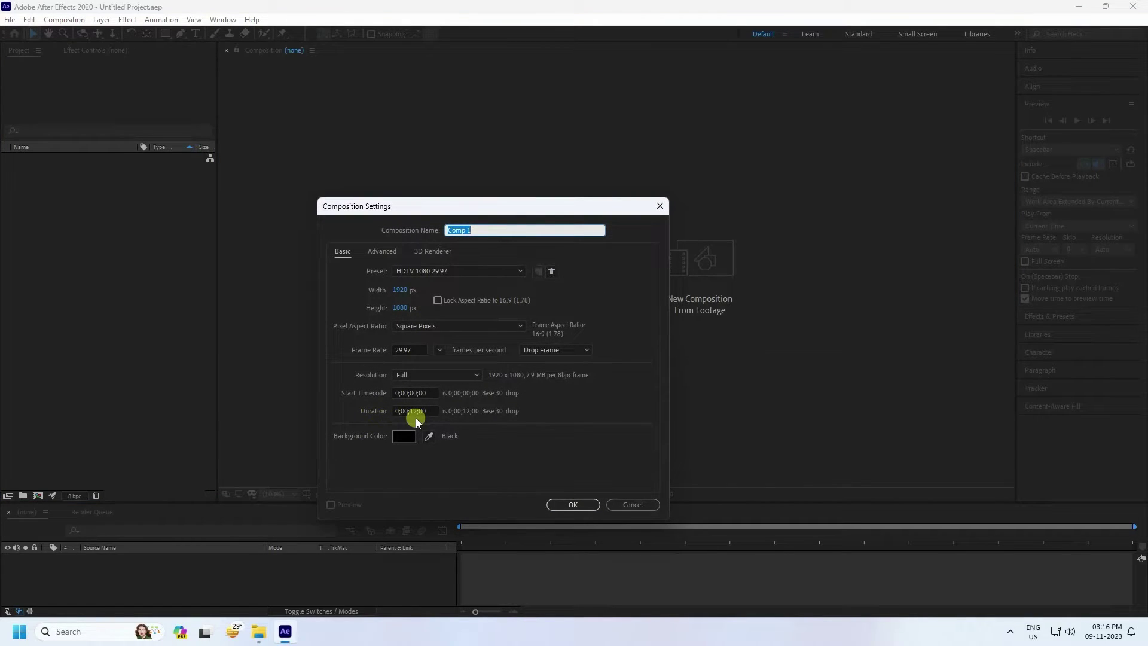
pyautogui.click(565, 505)
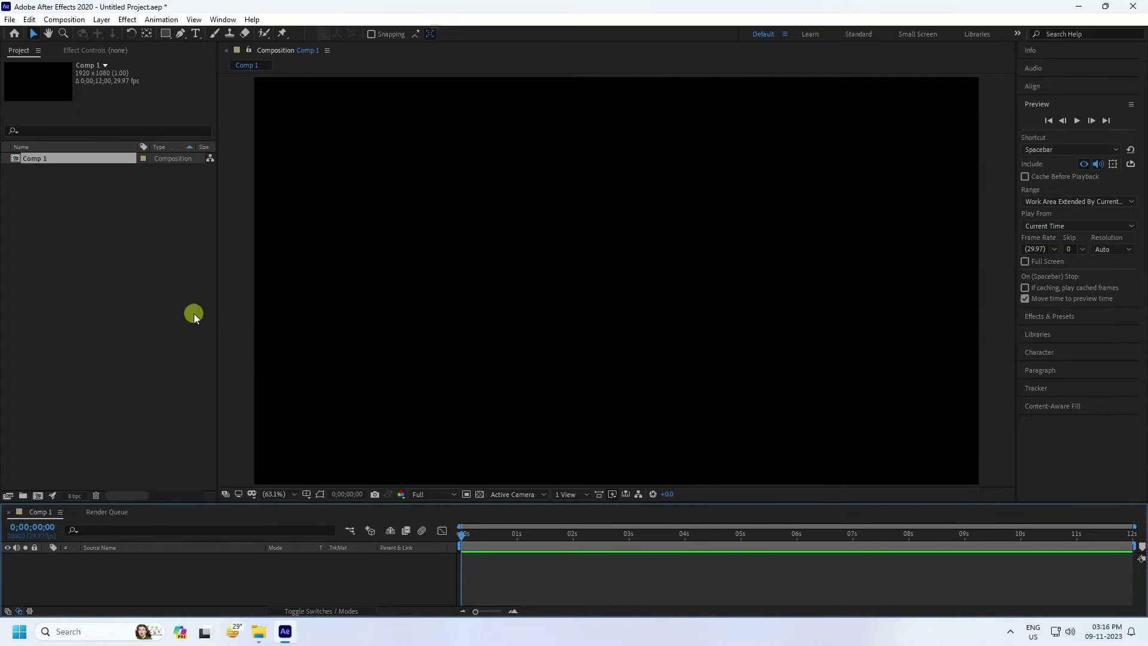
# Import the Disney logo PNG from the LOGO folder and add it to Comp 1 as a layer
pyautogui.rightClick(78, 208)
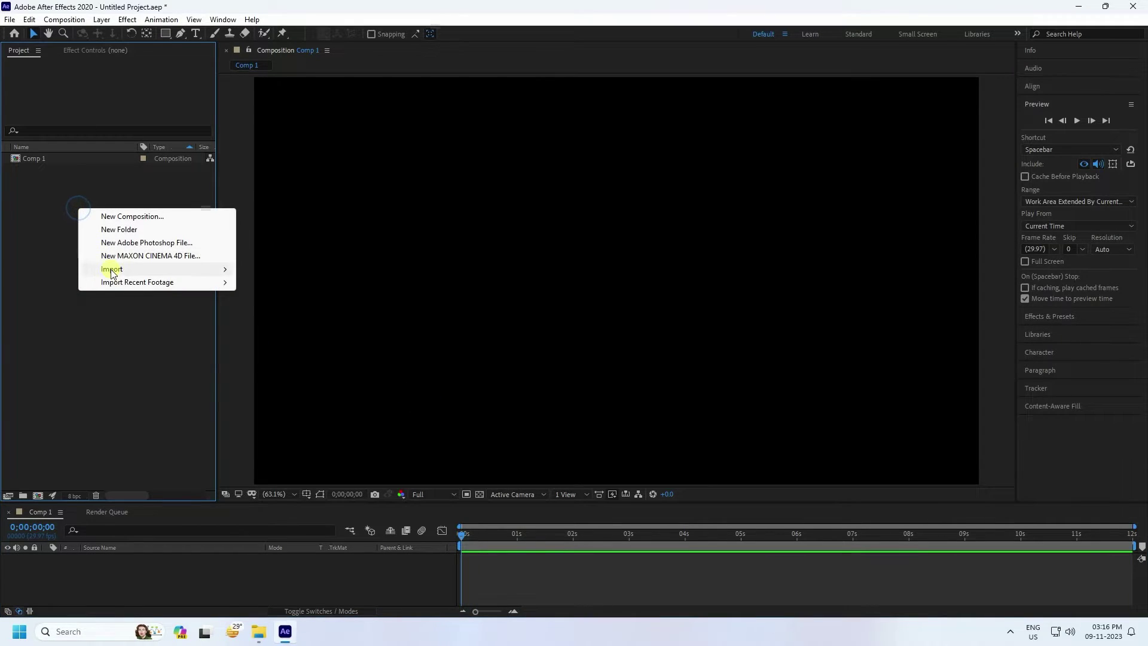
pyautogui.moveTo(111, 269)
pyautogui.click(263, 269)
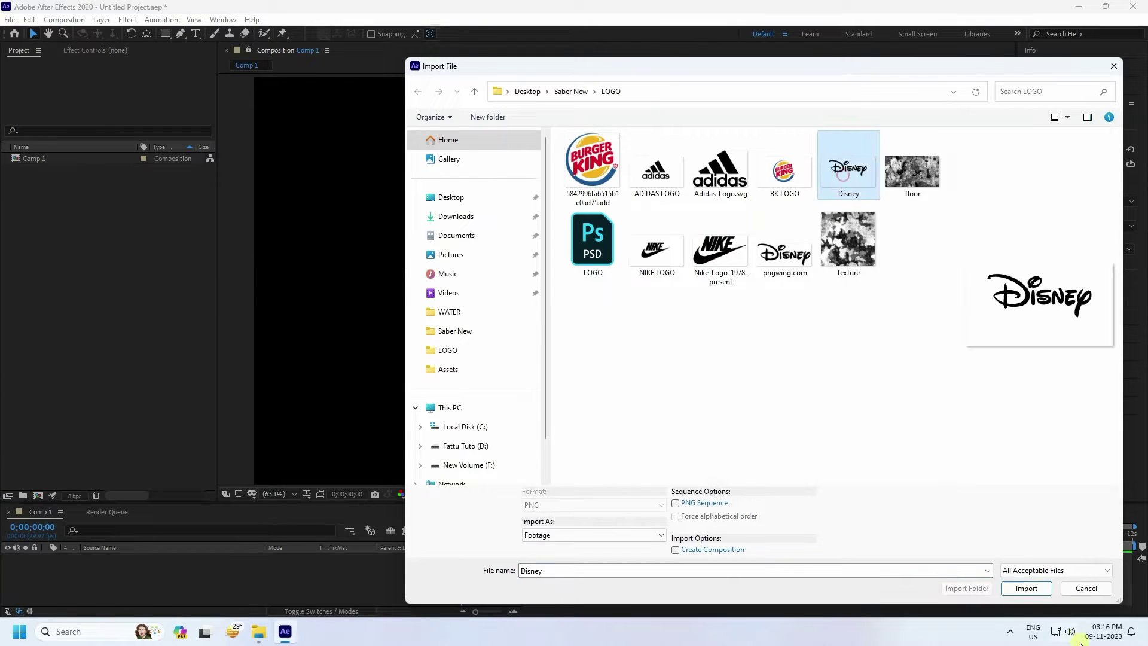
pyautogui.click(1034, 591)
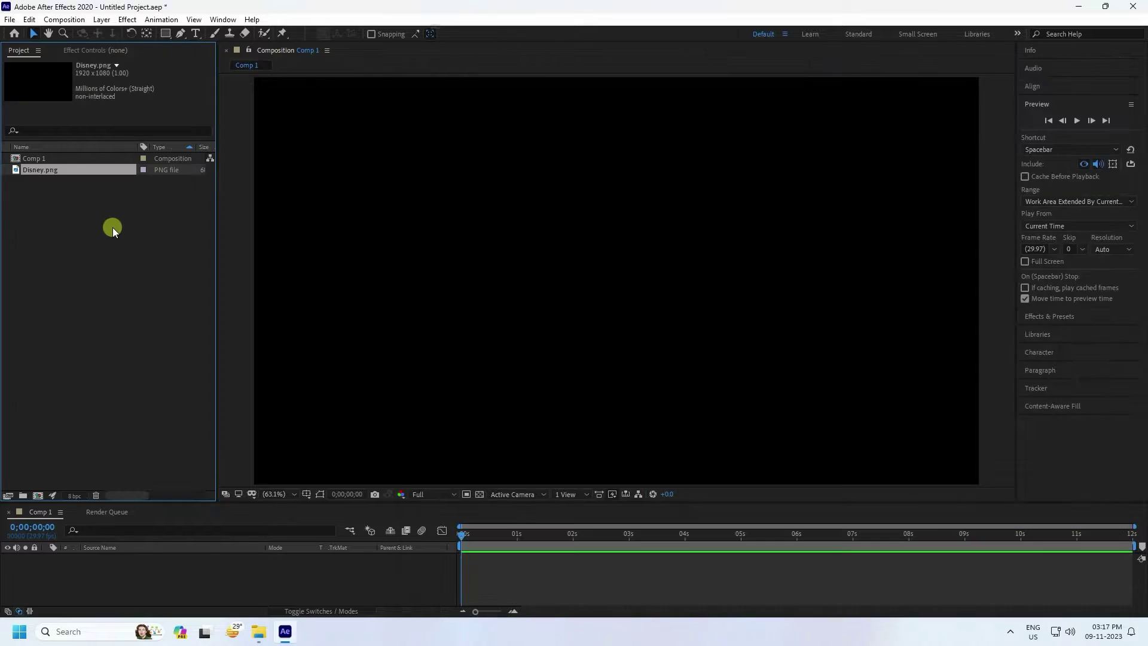
pyautogui.moveTo(40, 170); pyautogui.dragTo(129, 569)
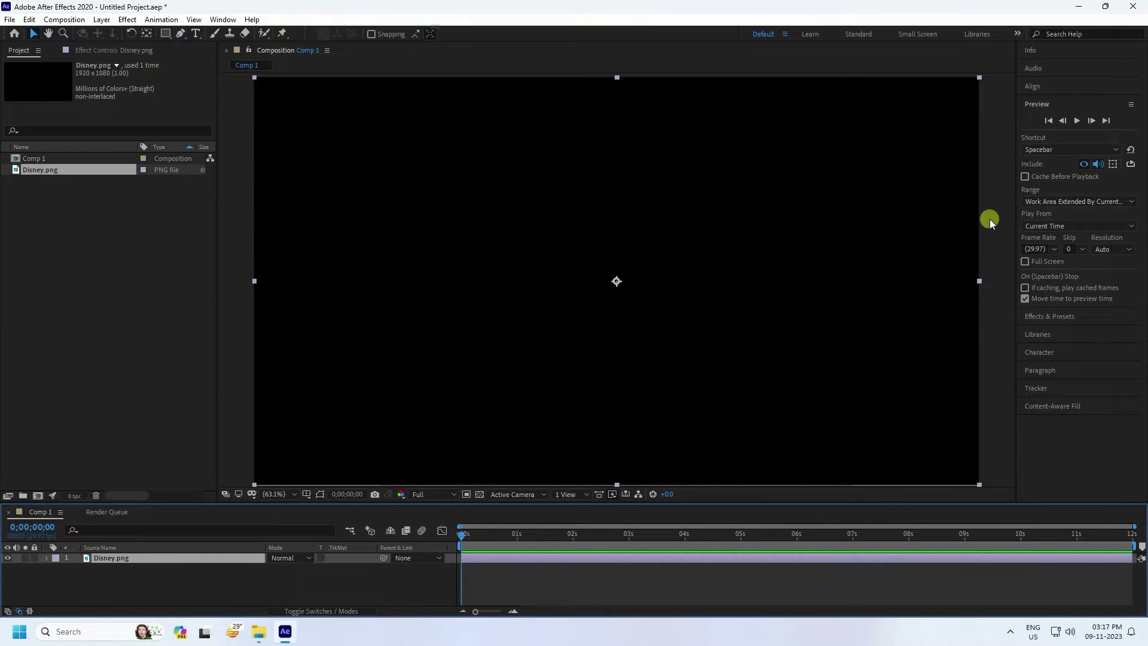
# Find the Fill effect and apply it to the Disney.png layer
pyautogui.click(1028, 312)
pyautogui.click(1045, 138)
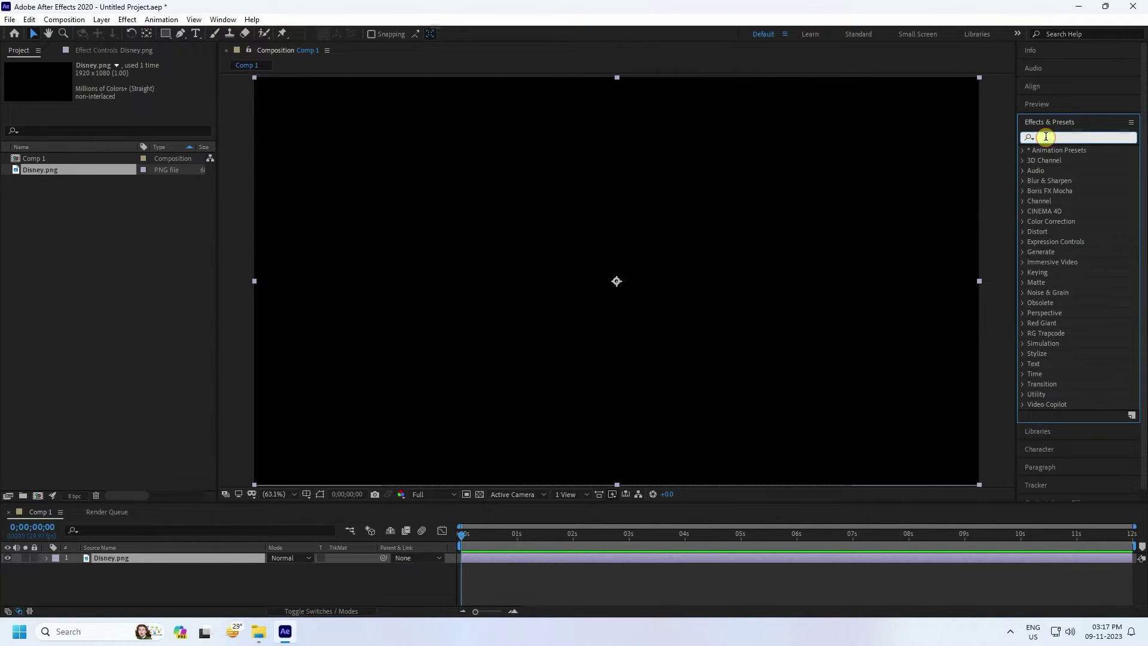
pyautogui.write('fill')
pyautogui.moveTo(1064, 211); pyautogui.dragTo(117, 563)
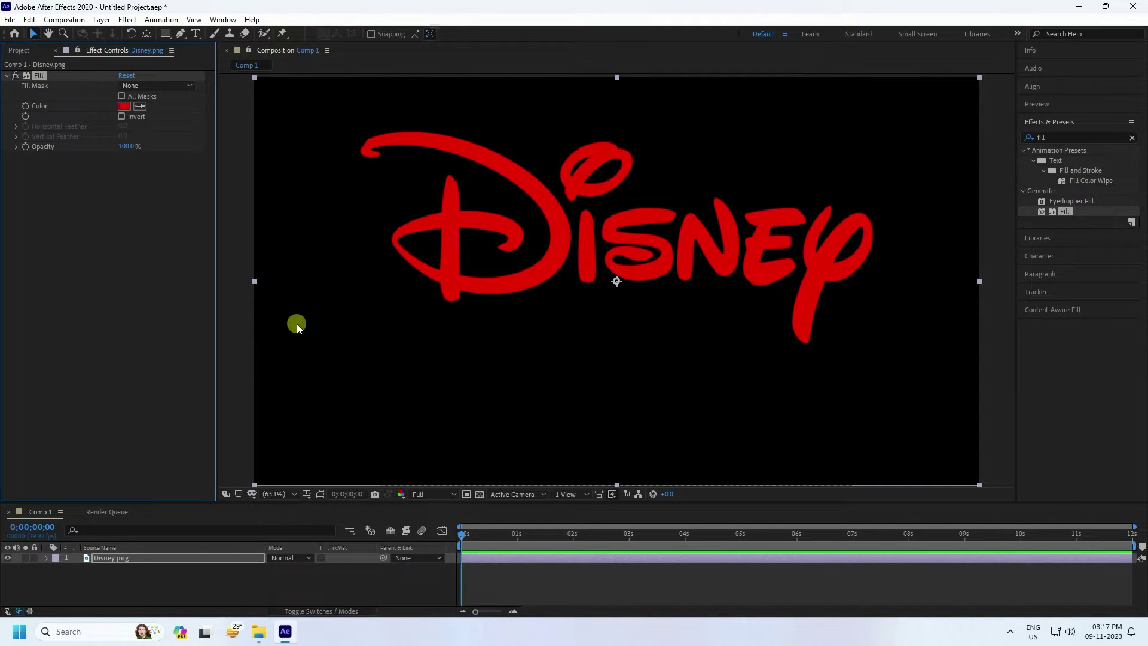
# Pre-compose the Disney.png layer as LOGO, moving all attributes into the new composition
pyautogui.rightClick(119, 561)
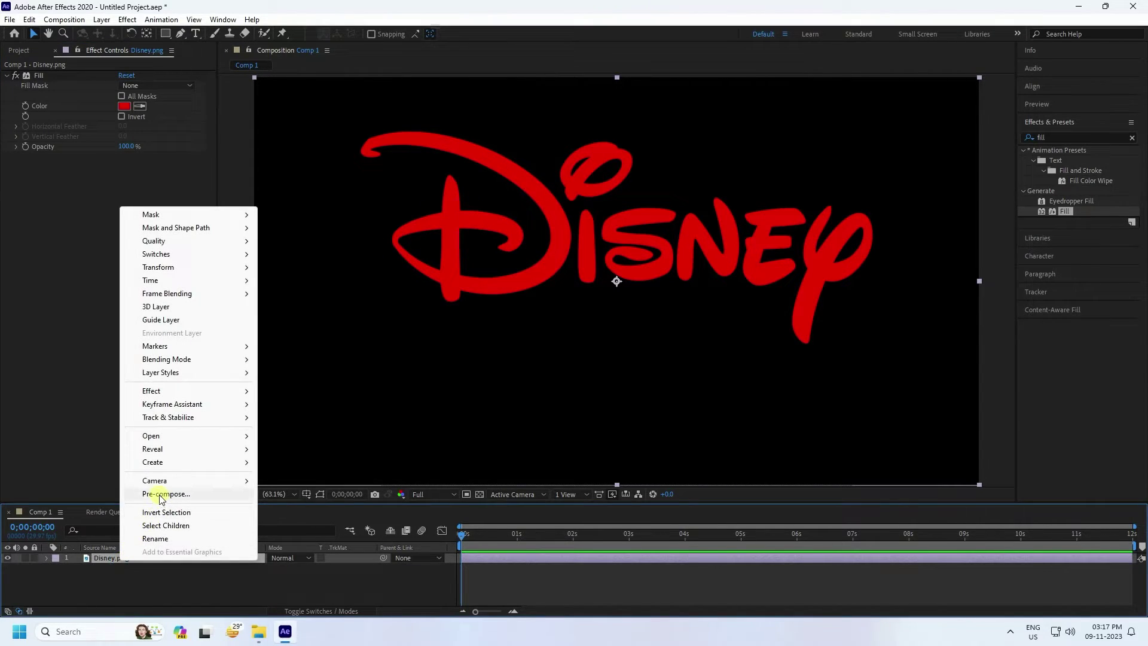
pyautogui.click(158, 494)
pyautogui.write('LOGO')
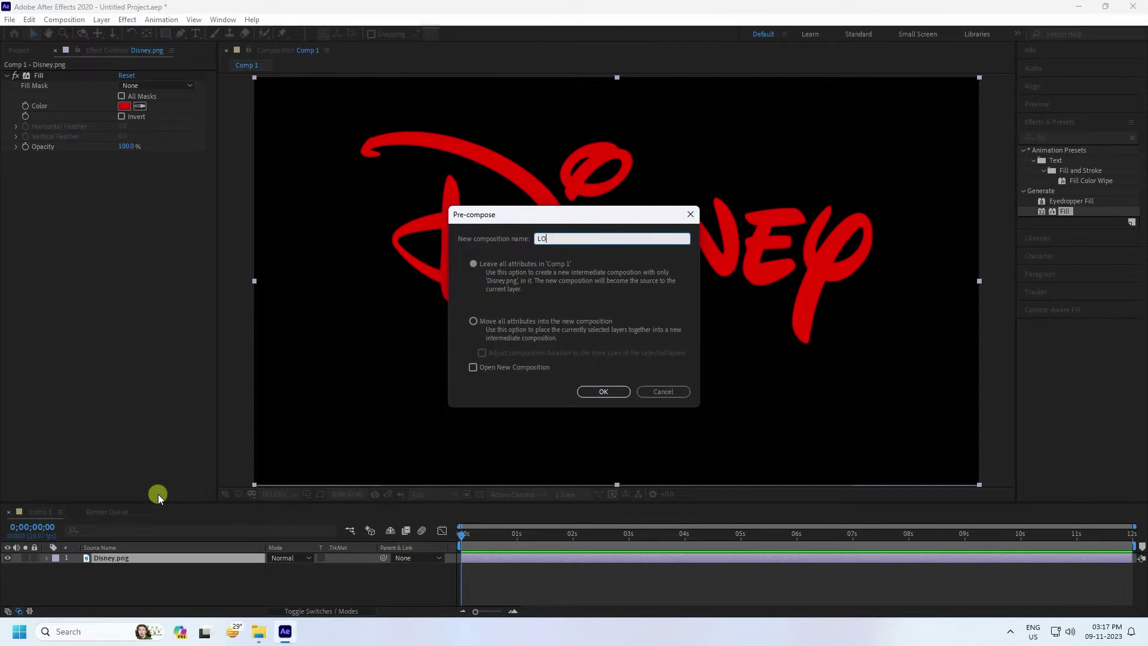
pyautogui.click(520, 321)
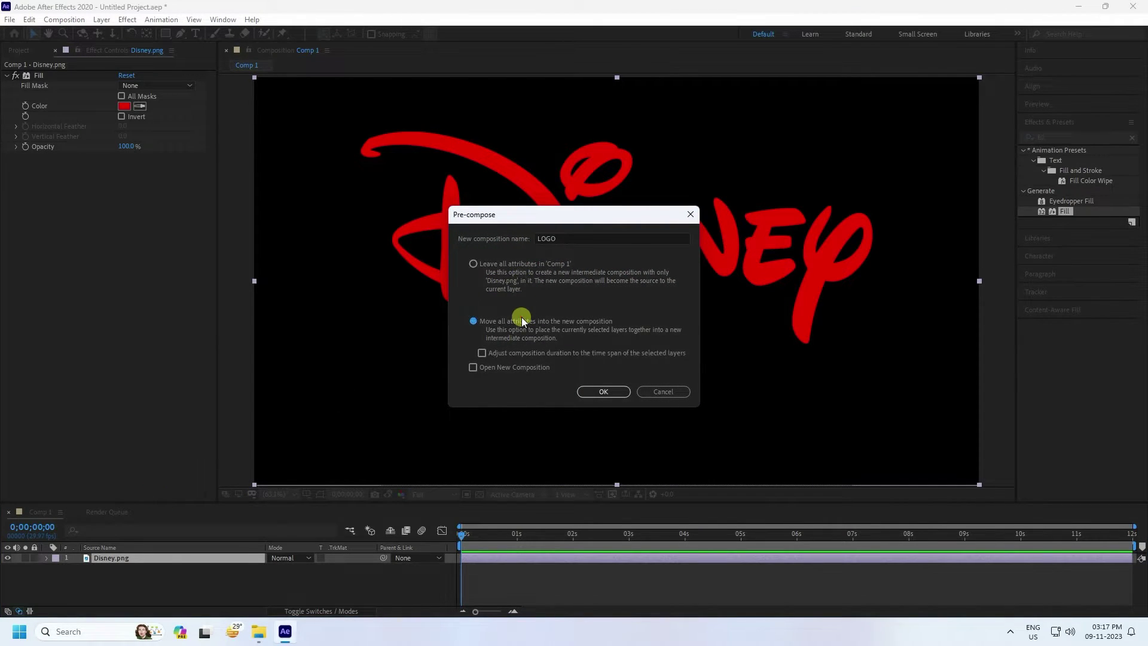
pyautogui.click(599, 392)
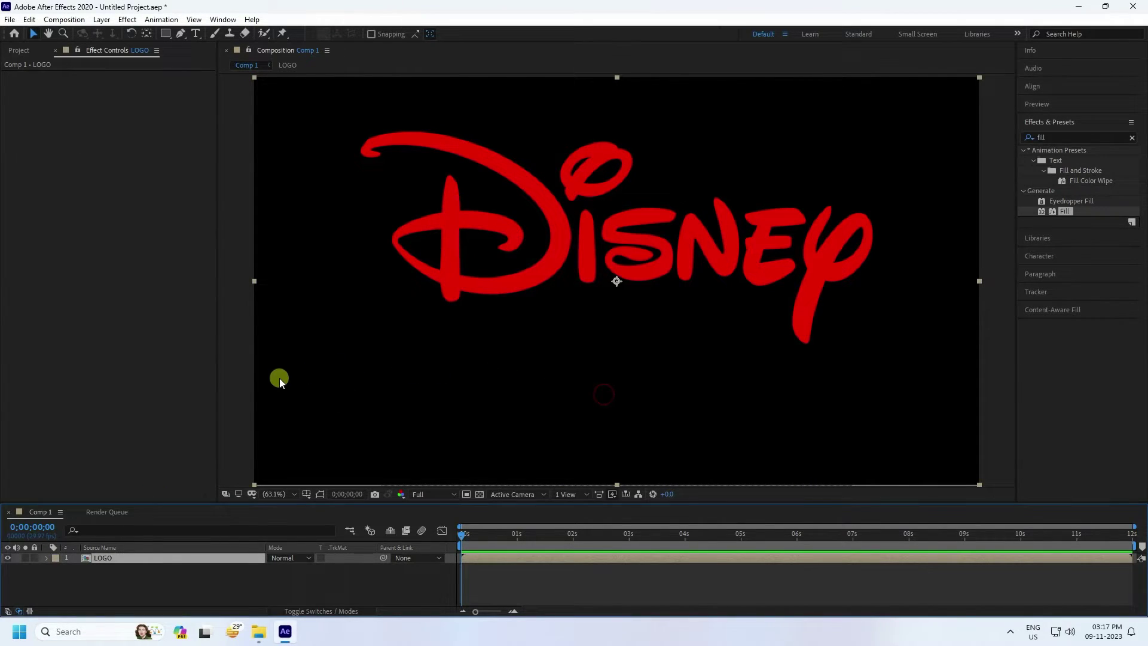
# Auto-trace the LOGO layer's alpha channel on the current frame into masks and hide the mask outlines
pyautogui.click(102, 20)
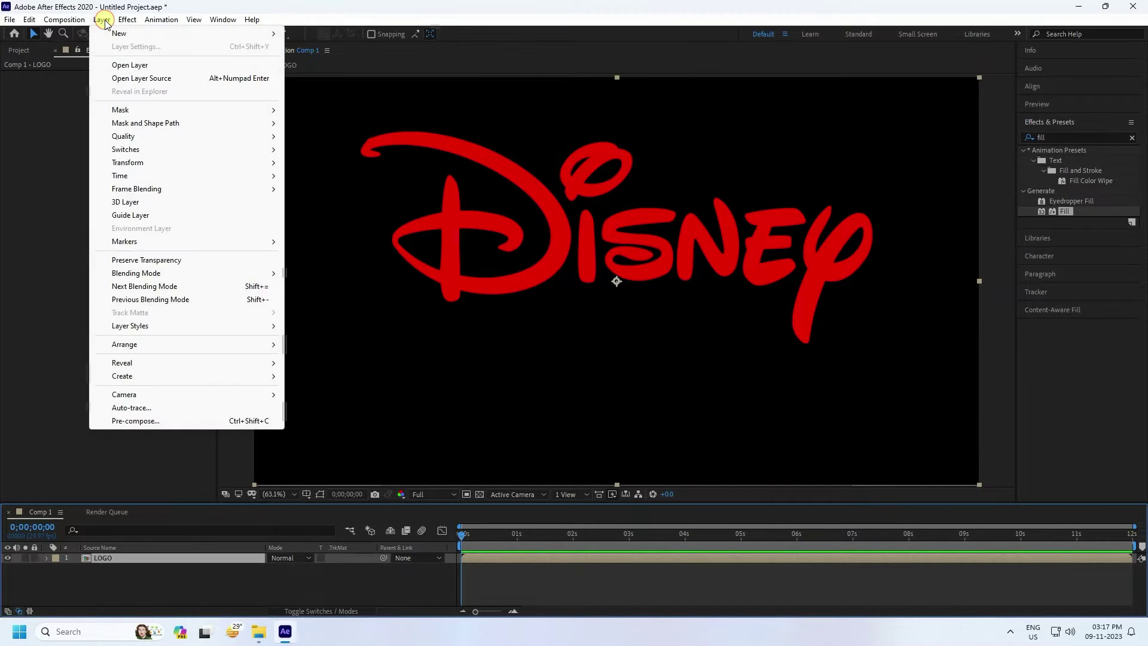
pyautogui.click(133, 409)
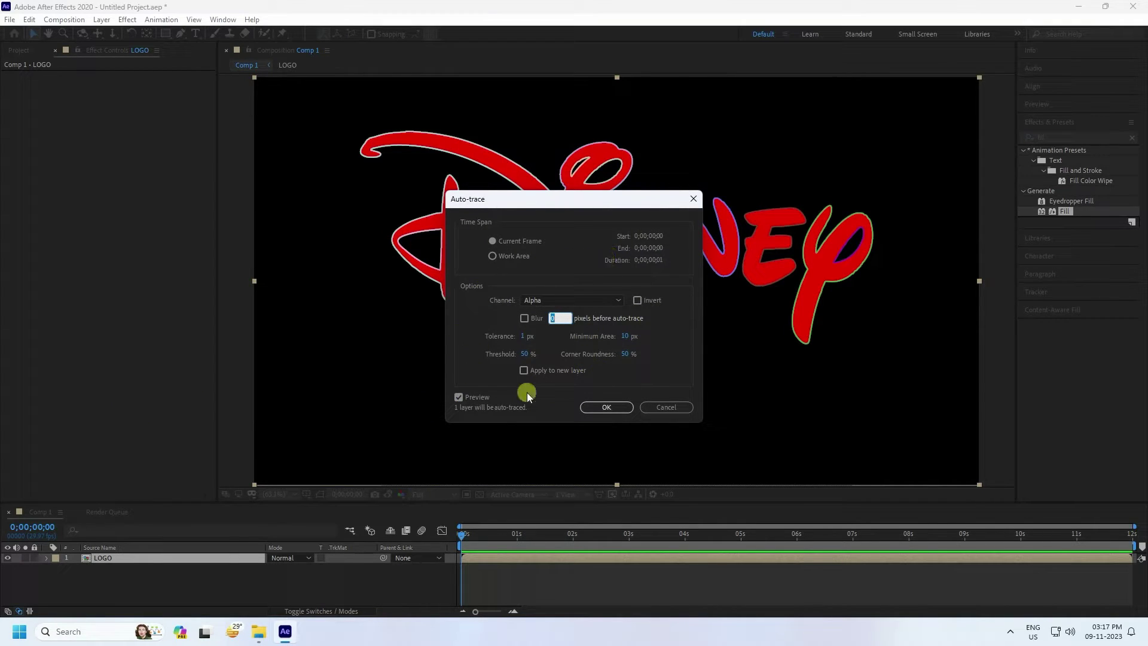
pyautogui.click(614, 408)
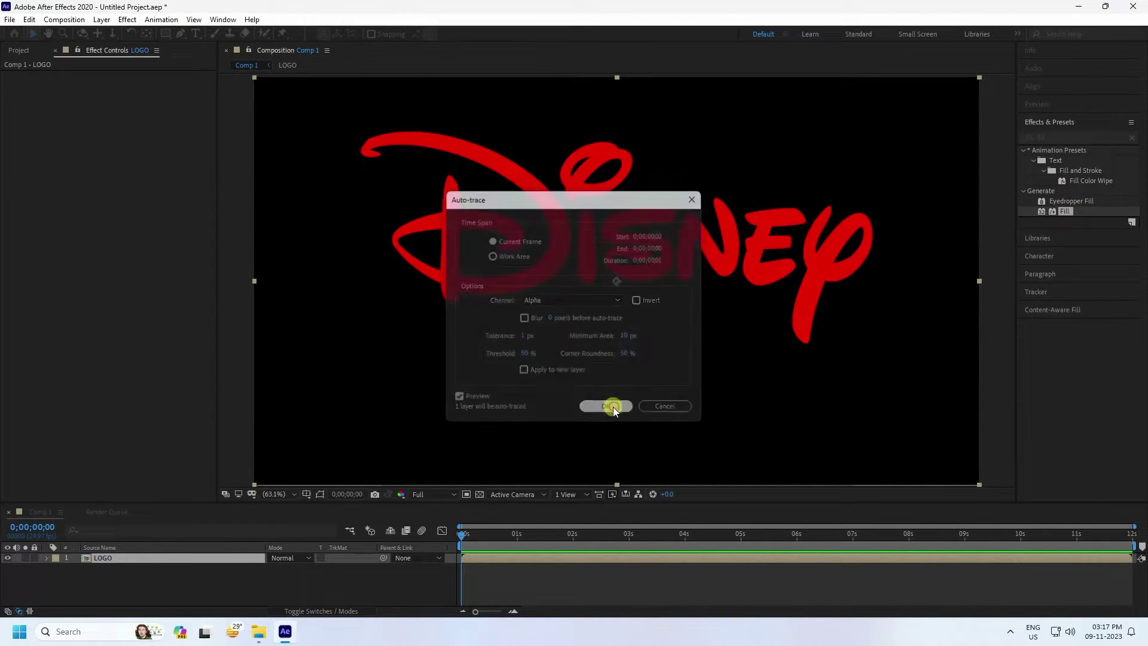
pyautogui.click(320, 494)
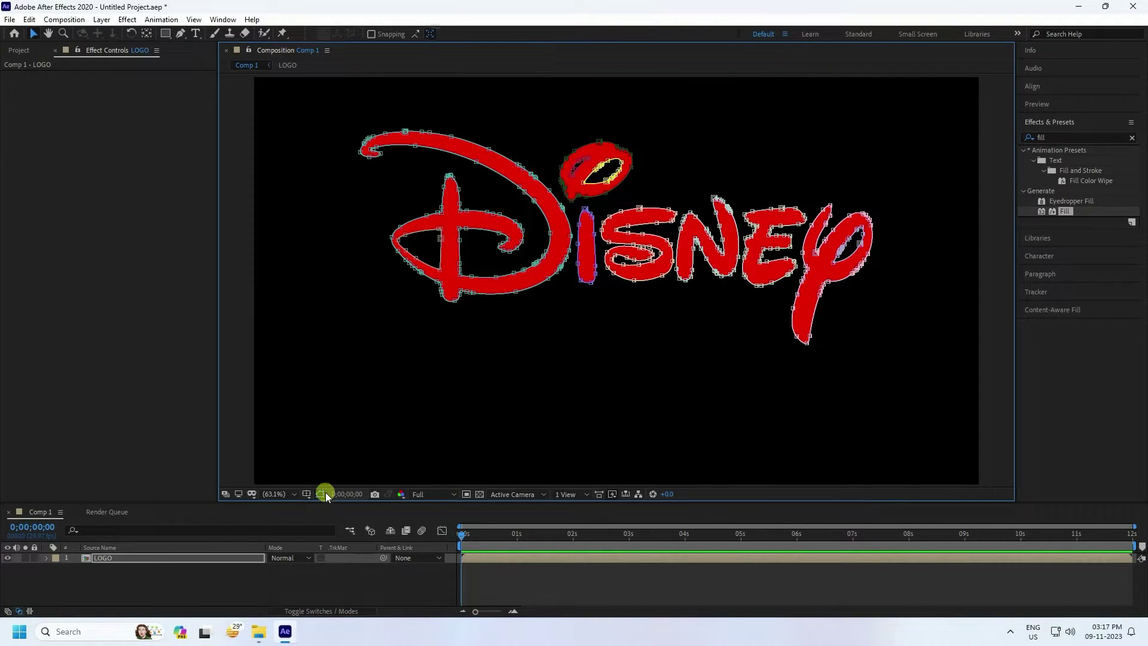
pyautogui.click(323, 493)
# Apply the Video Copilot Saber effect to the LOGO layer and set its core type to Layer Masks
pyautogui.click(103, 557)
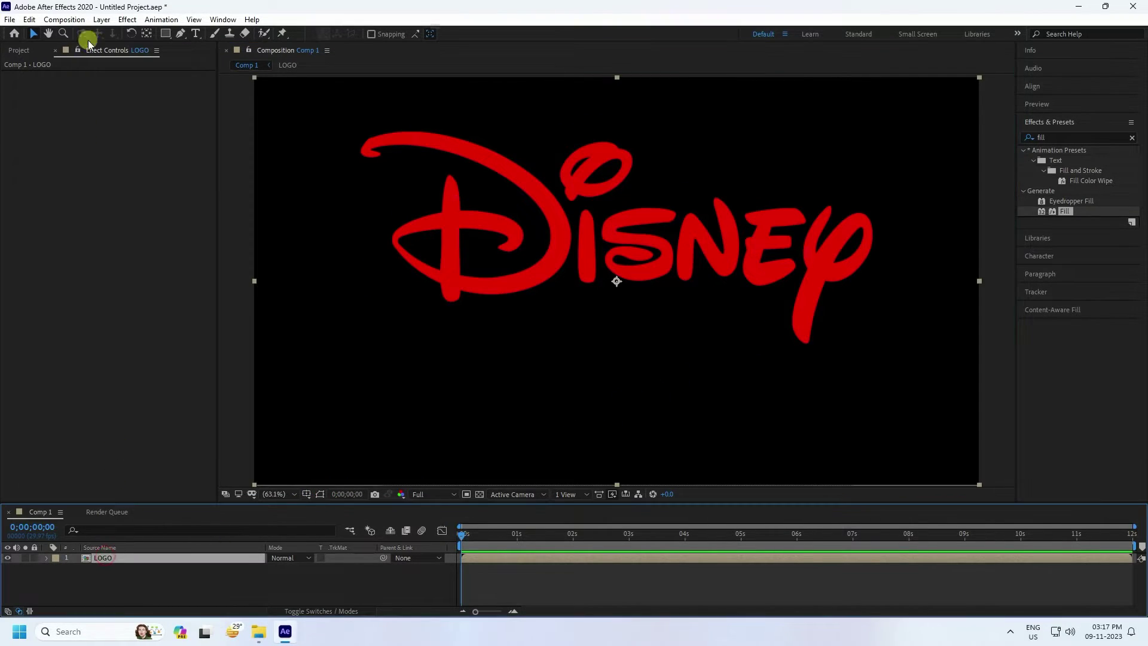
pyautogui.click(129, 21)
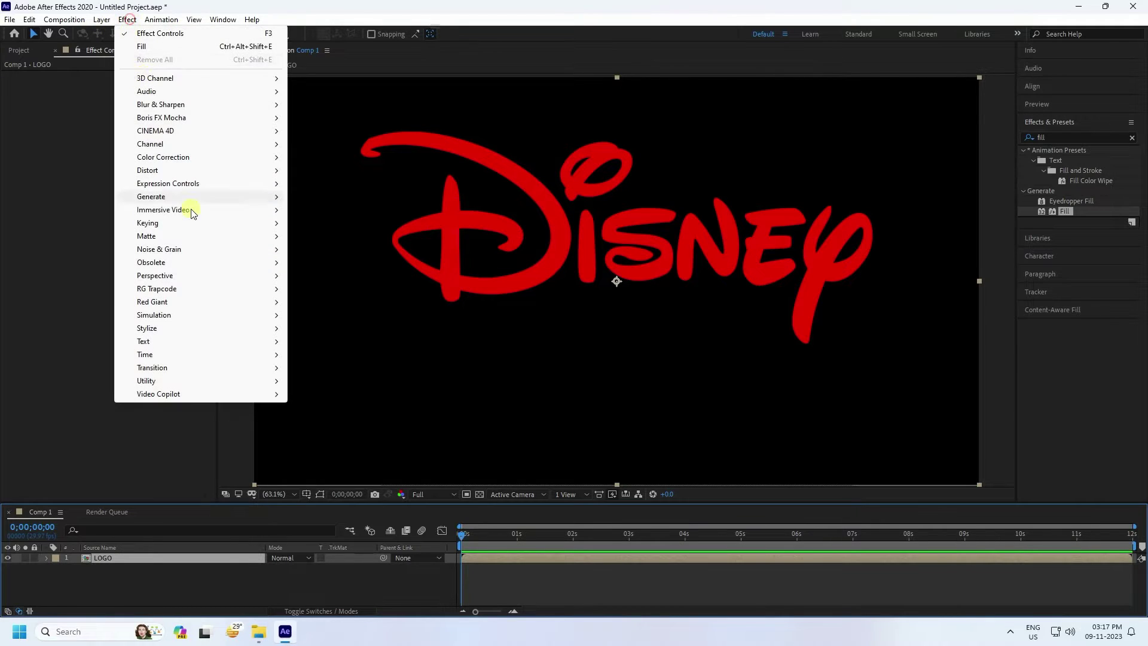
pyautogui.moveTo(201, 394)
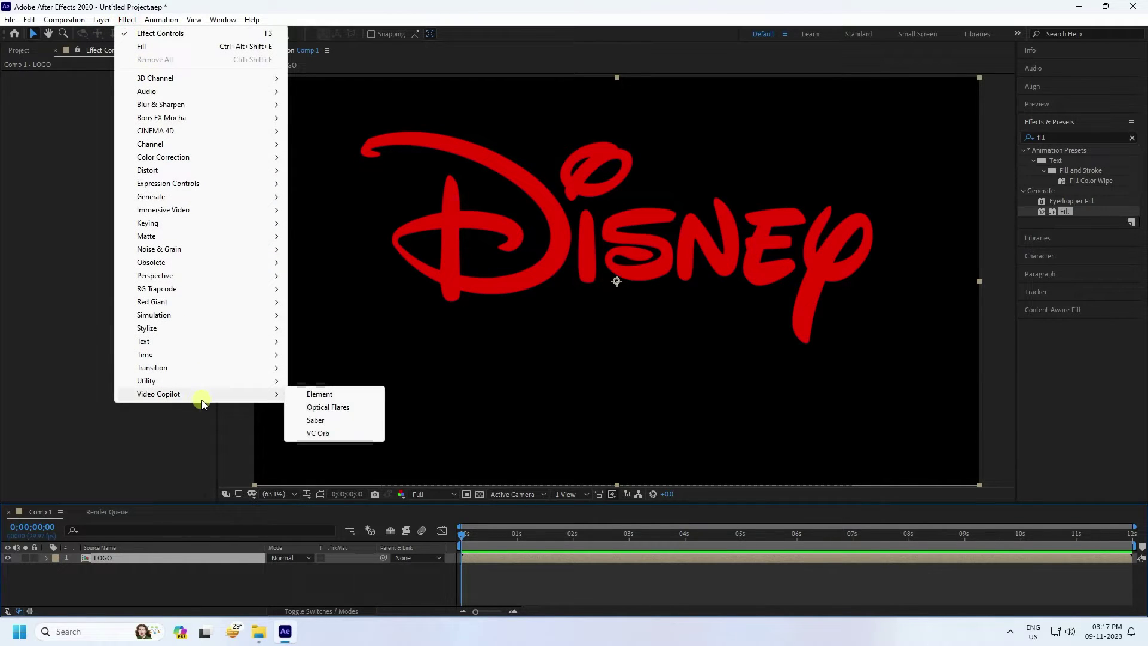
pyautogui.click(314, 420)
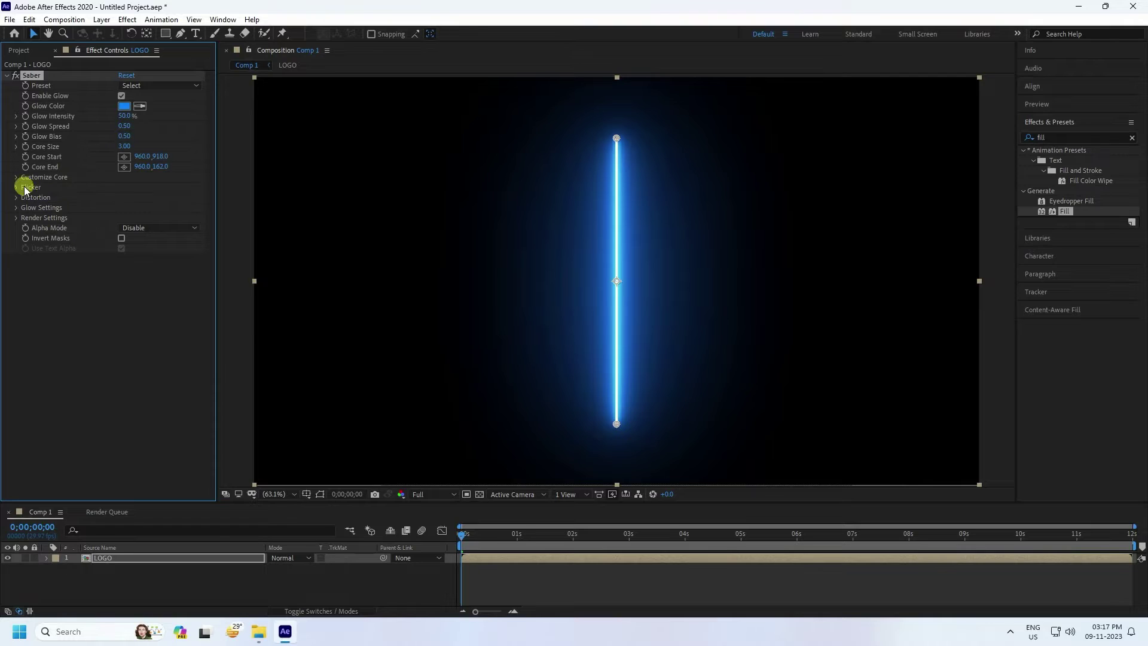
pyautogui.click(15, 178)
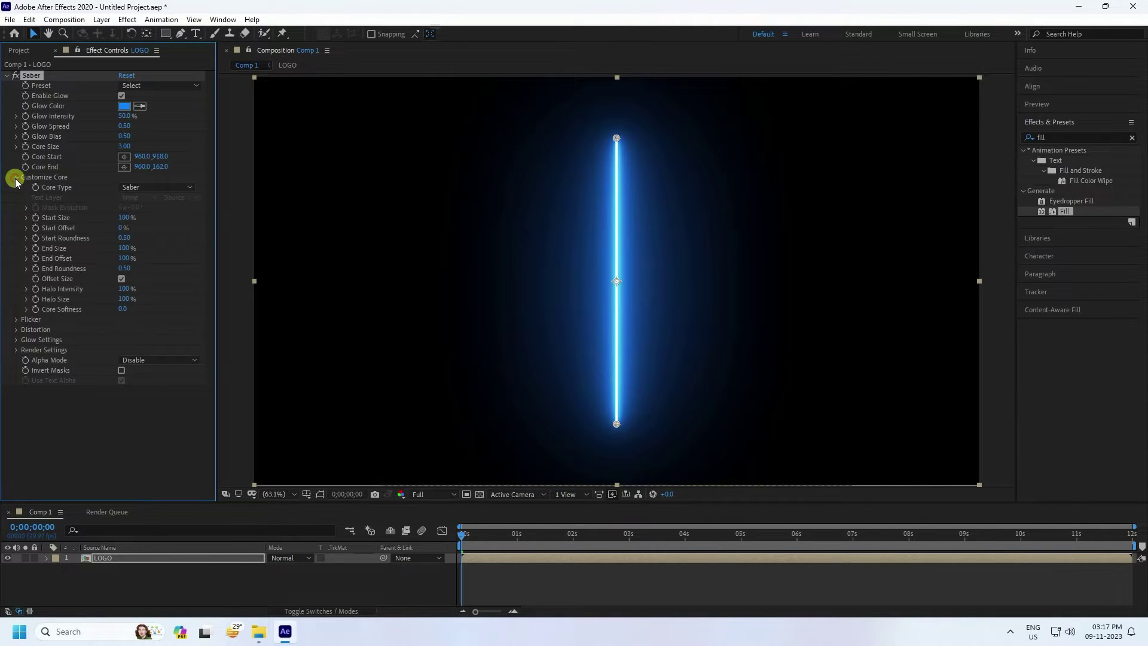
pyautogui.click(153, 189)
pyautogui.click(146, 214)
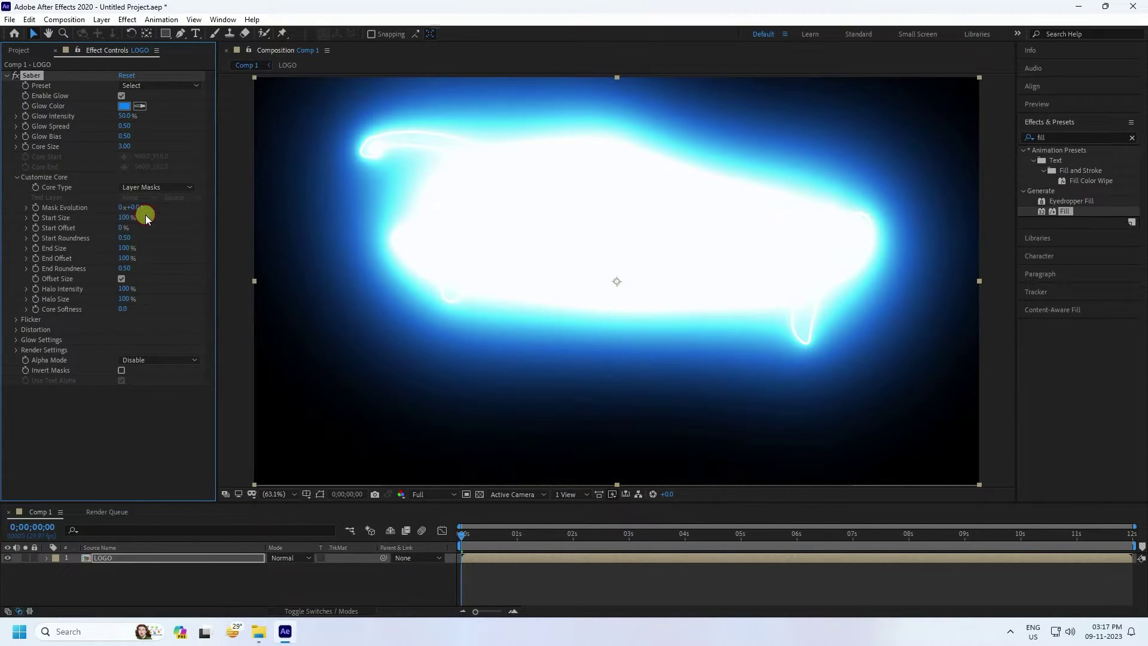
# Choose the Arc Reactor preset for Saber and set the glow intensity to 35%
pyautogui.click(144, 86)
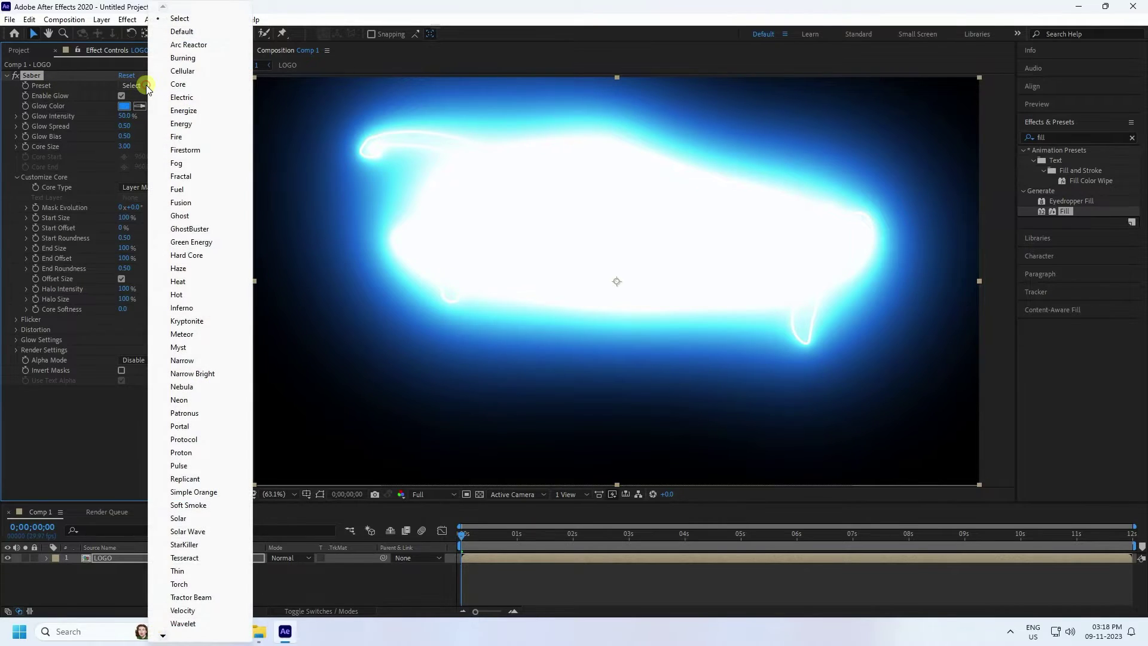
pyautogui.click(182, 45)
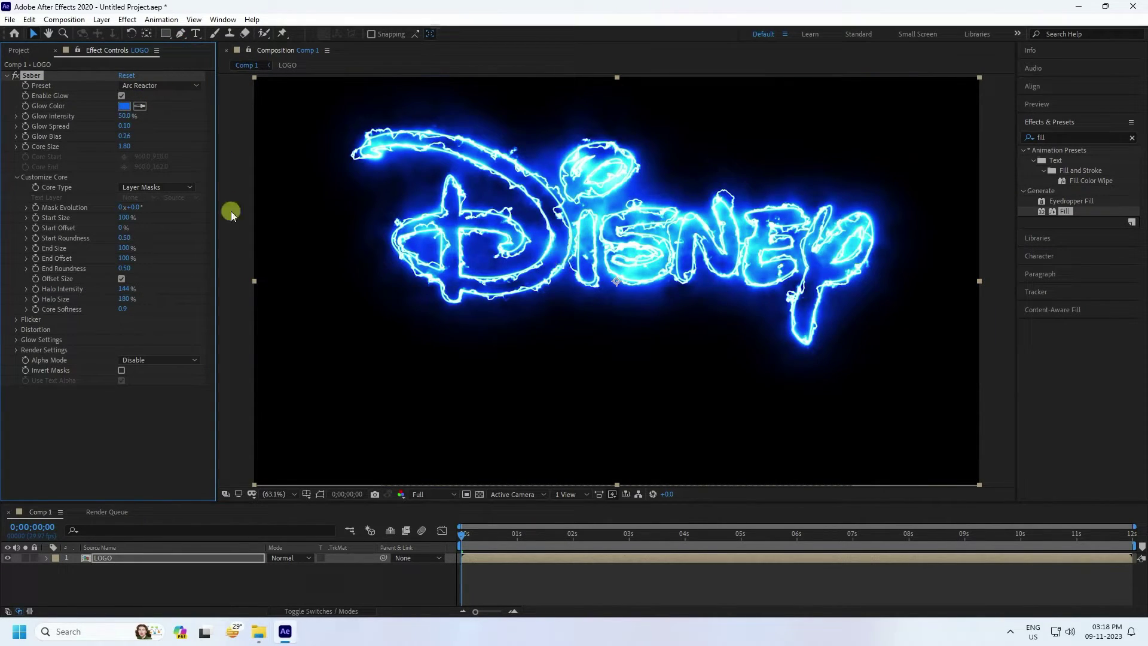
pyautogui.click(122, 116)
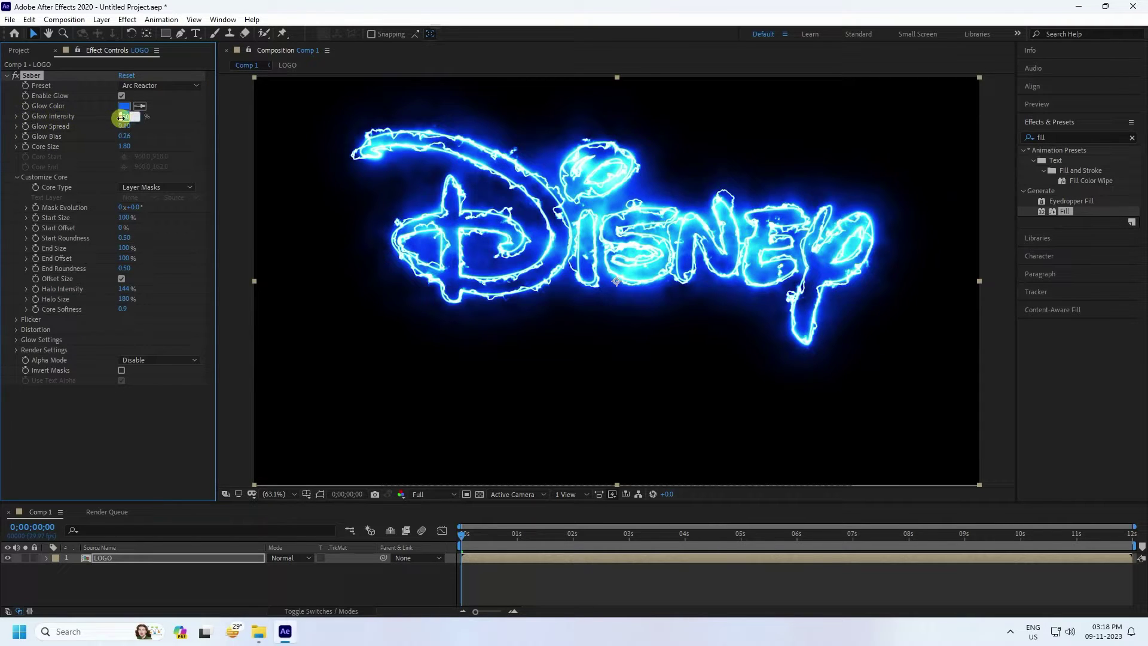
pyautogui.write('35')
pyautogui.press('Return')
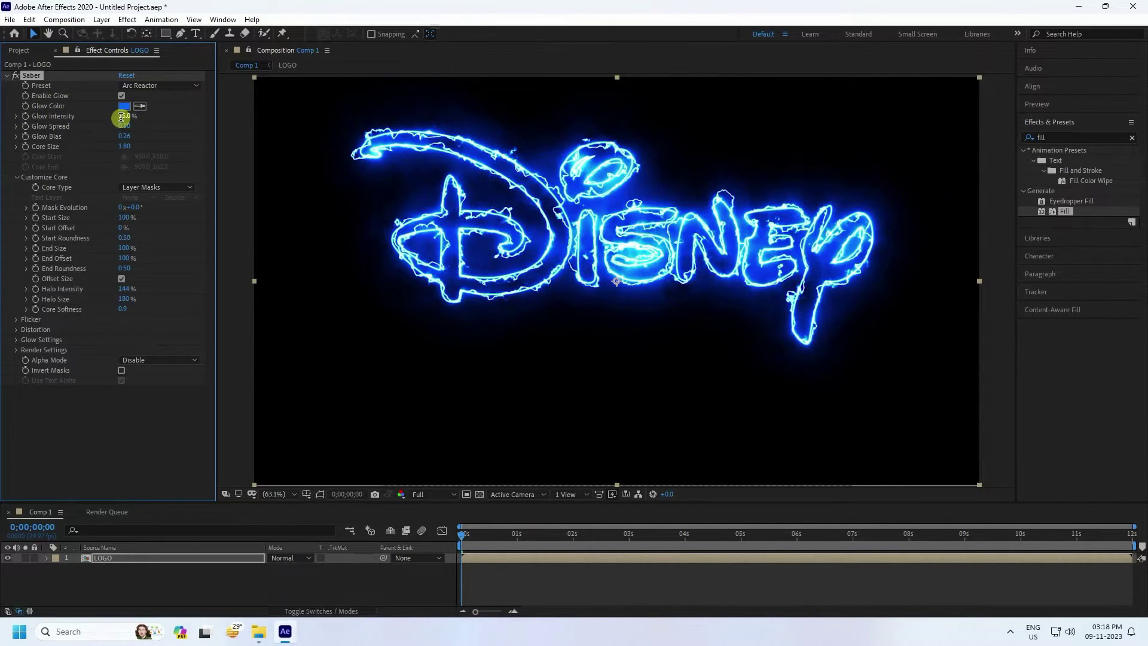
# Set Saber's flicker intensity to 60% and flicker speed to 22, and enable mask randomization
pyautogui.click(17, 320)
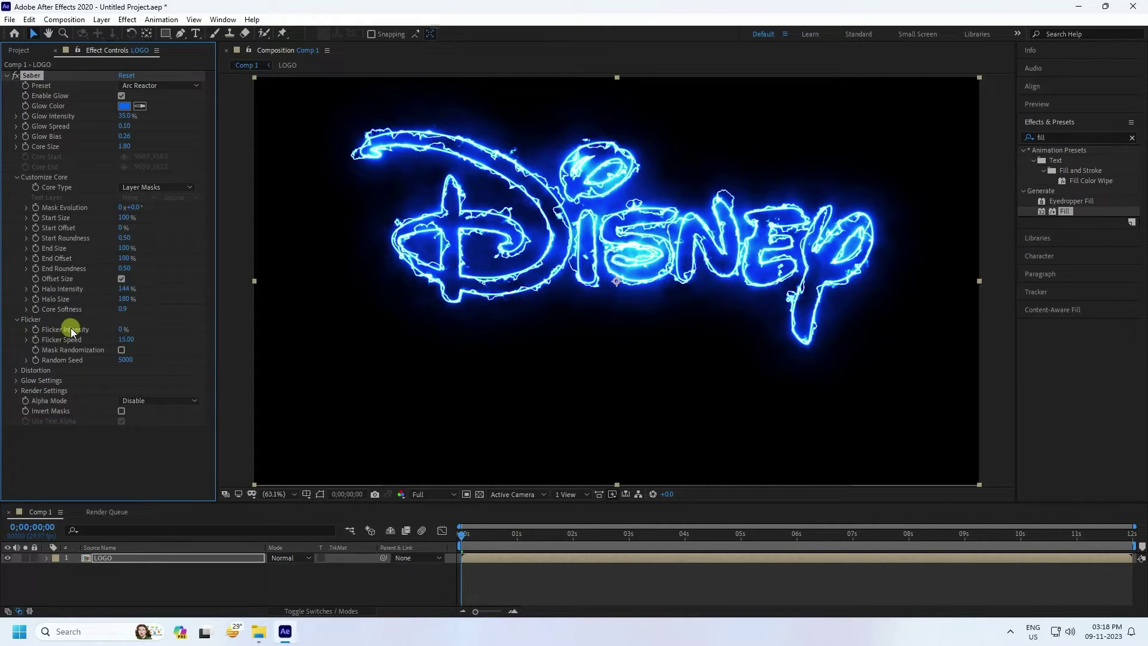
pyautogui.moveTo(128, 333); pyautogui.dragTo(124, 331)
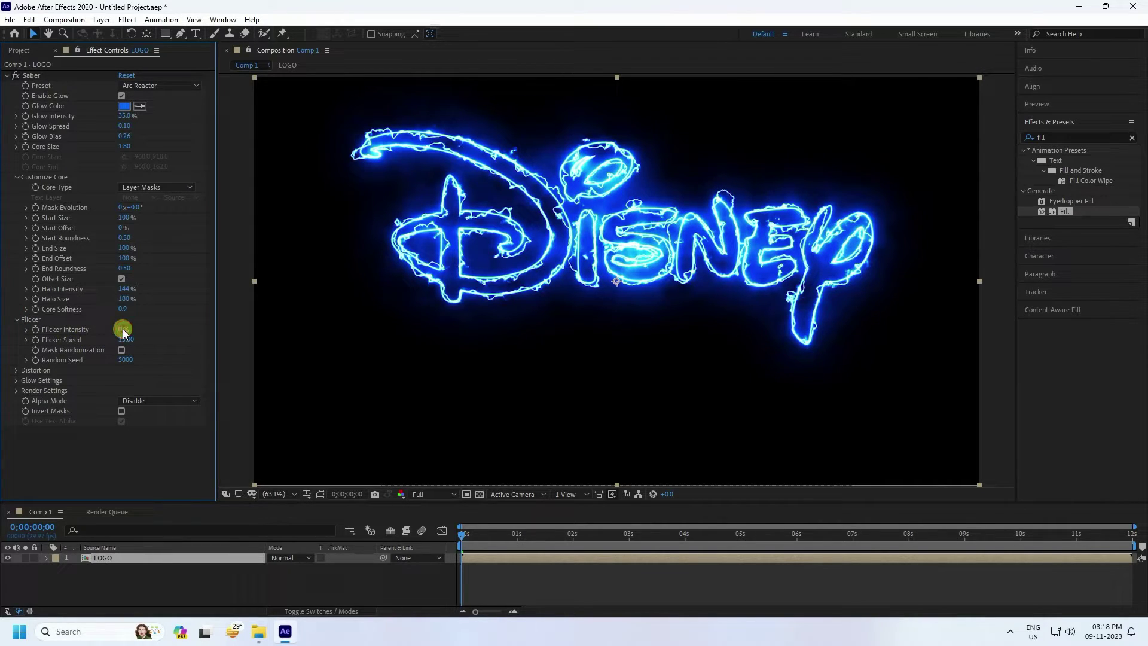
pyautogui.click(124, 328)
pyautogui.write('60')
pyautogui.press('Return')
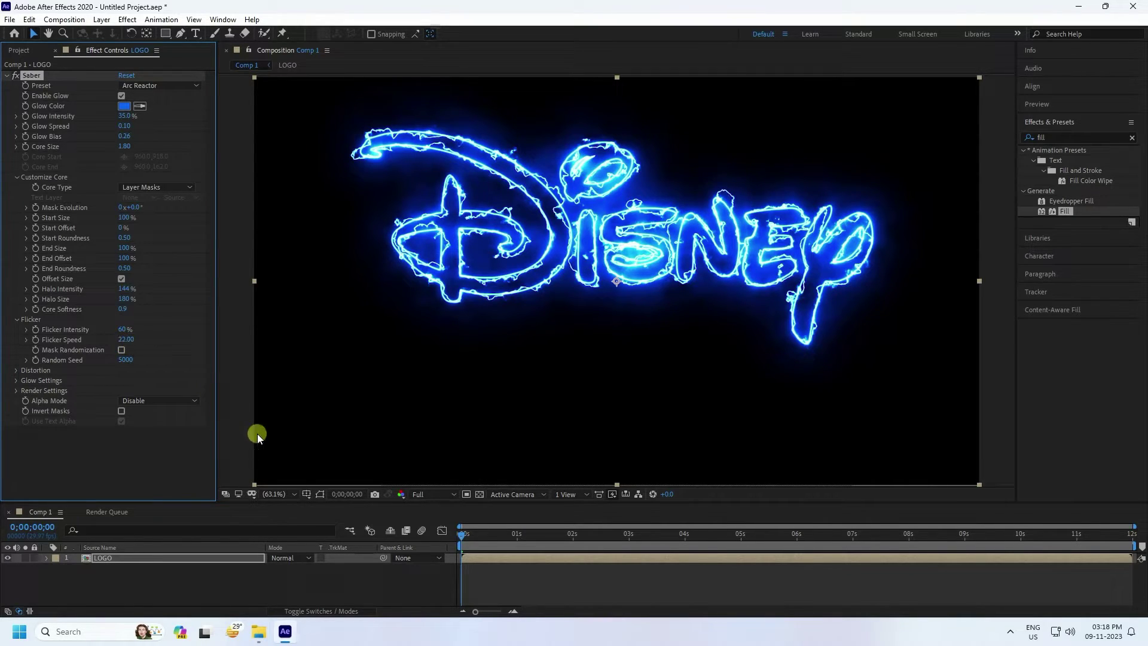
pyautogui.click(122, 349)
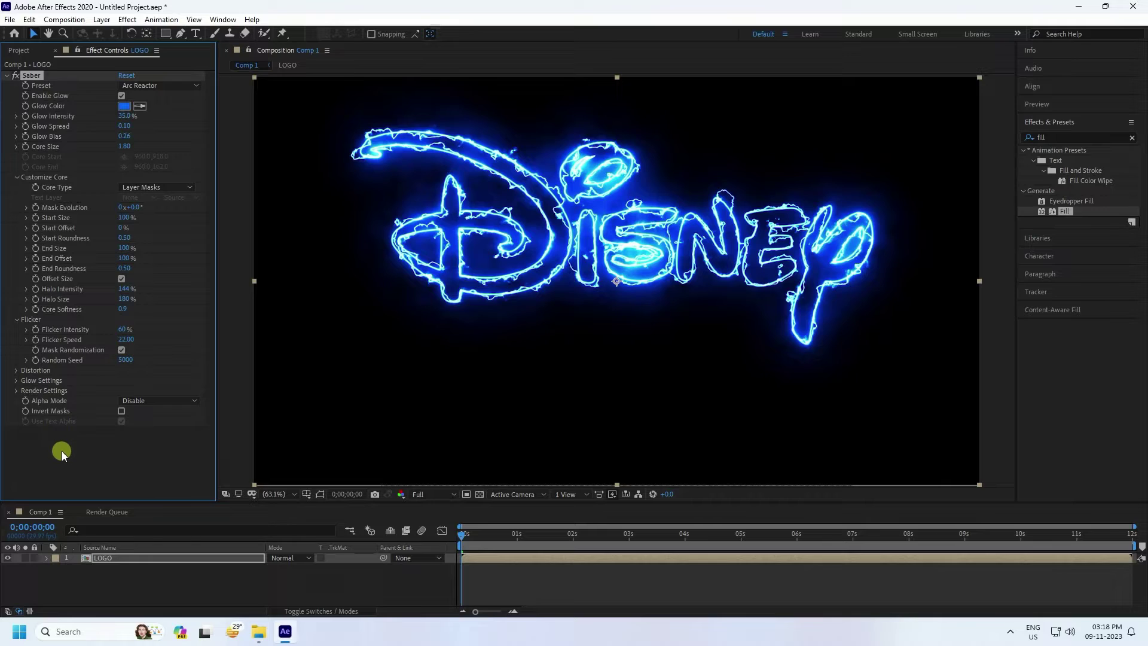
# Keyframe Saber's Mask Evolution from 0 at the start of the composition to -4 revolutions at 10 seconds
pyautogui.click(36, 208)
pyautogui.click(967, 585)
pyautogui.moveTo(968, 585); pyautogui.dragTo(1022, 580)
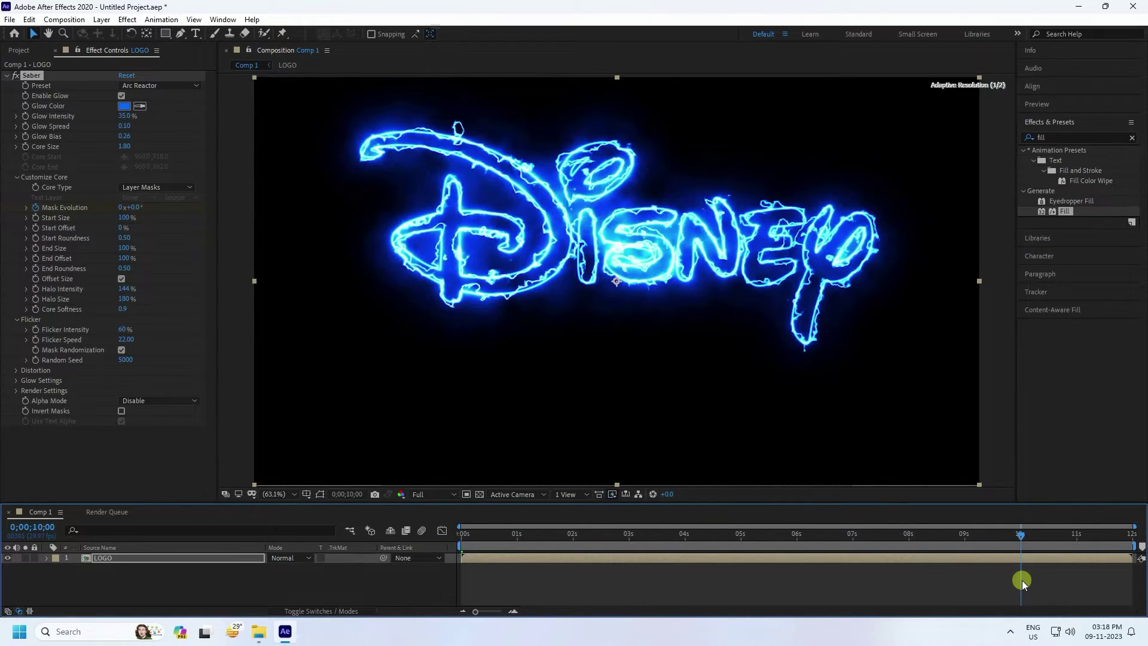
pyautogui.click(120, 207)
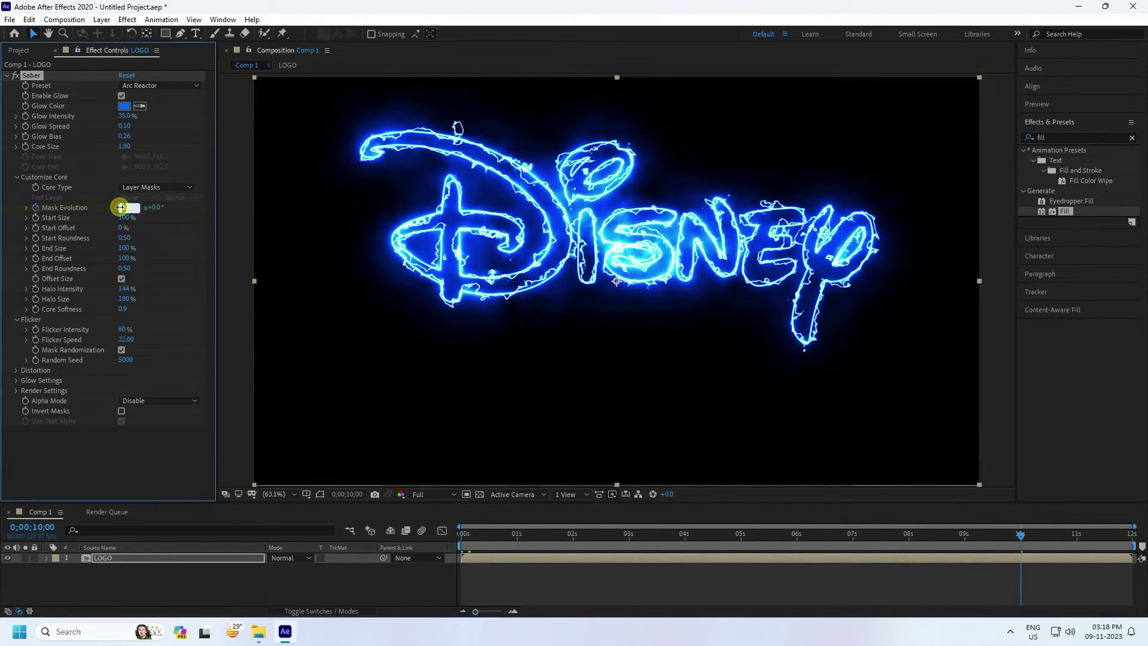
pyautogui.write('-4x+0.0°')
pyautogui.press('Return')
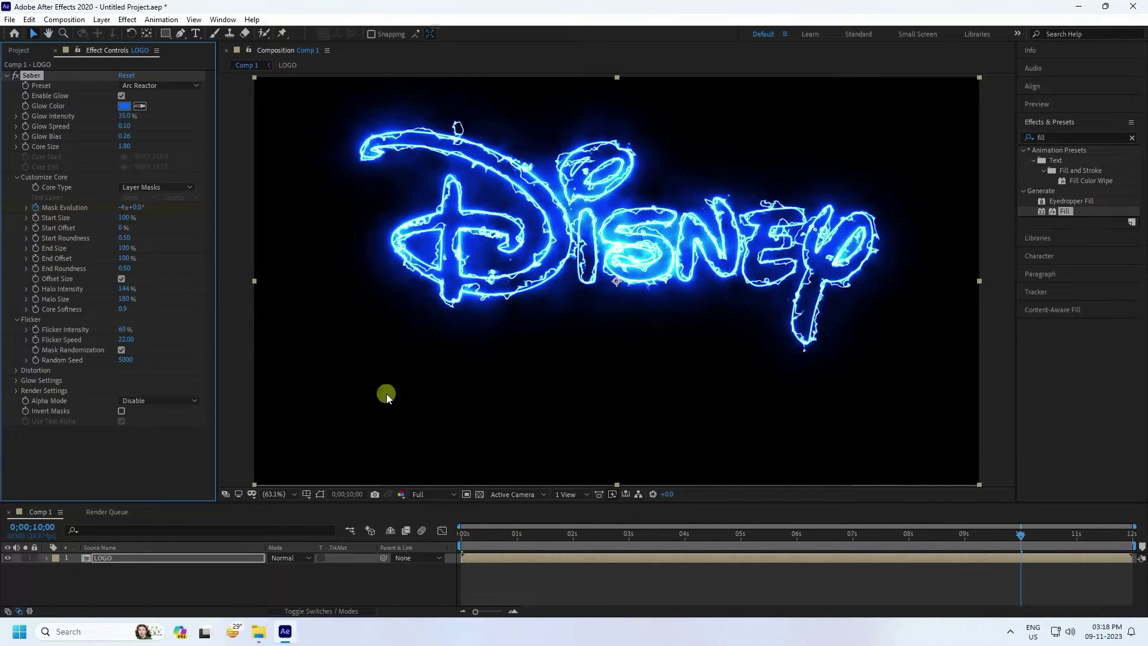
# Keyframe Saber's Start Size at 100% at the composition start and at 9 seconds, and at 0% at 10 seconds
pyautogui.moveTo(479, 539); pyautogui.dragTo(462, 538)
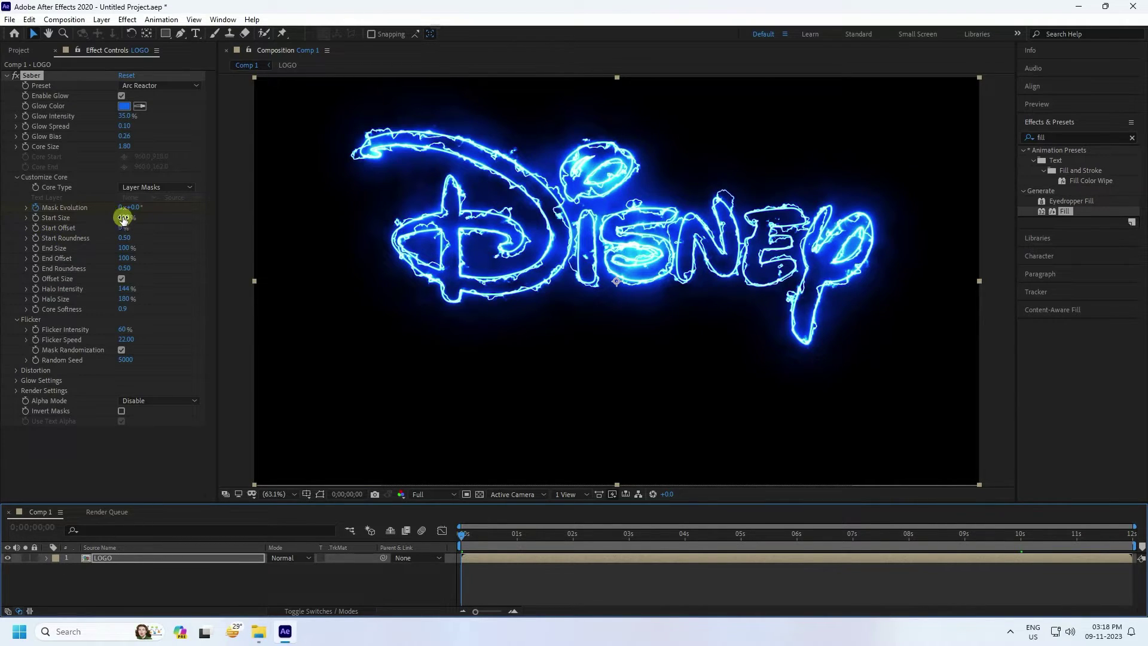
pyautogui.click(34, 221)
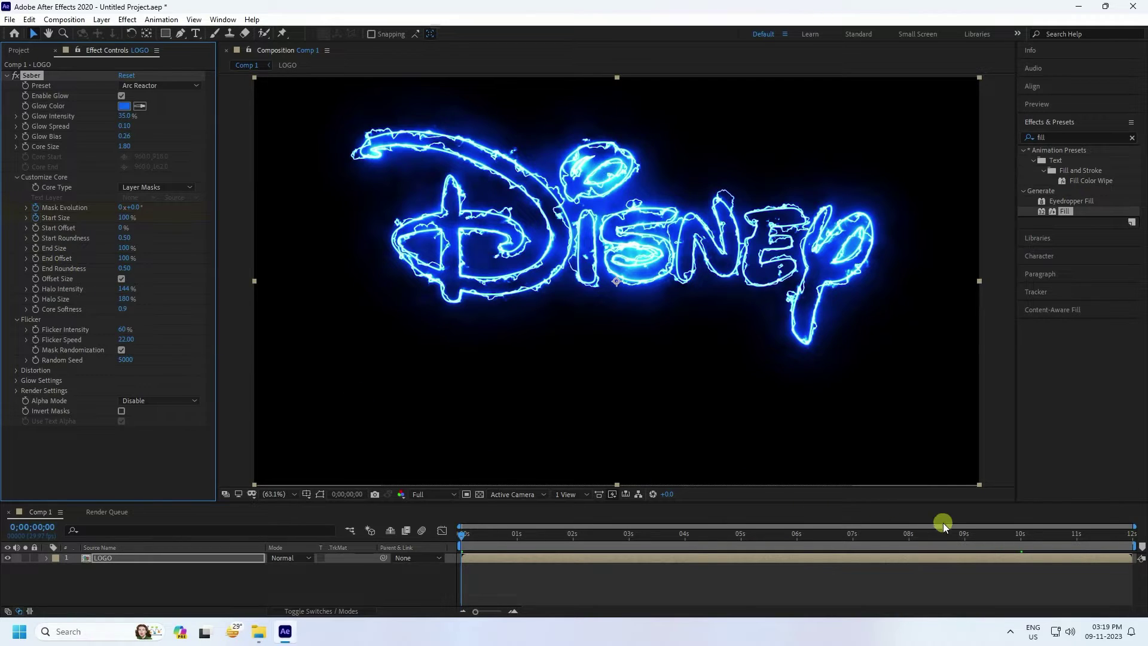
pyautogui.click(962, 533)
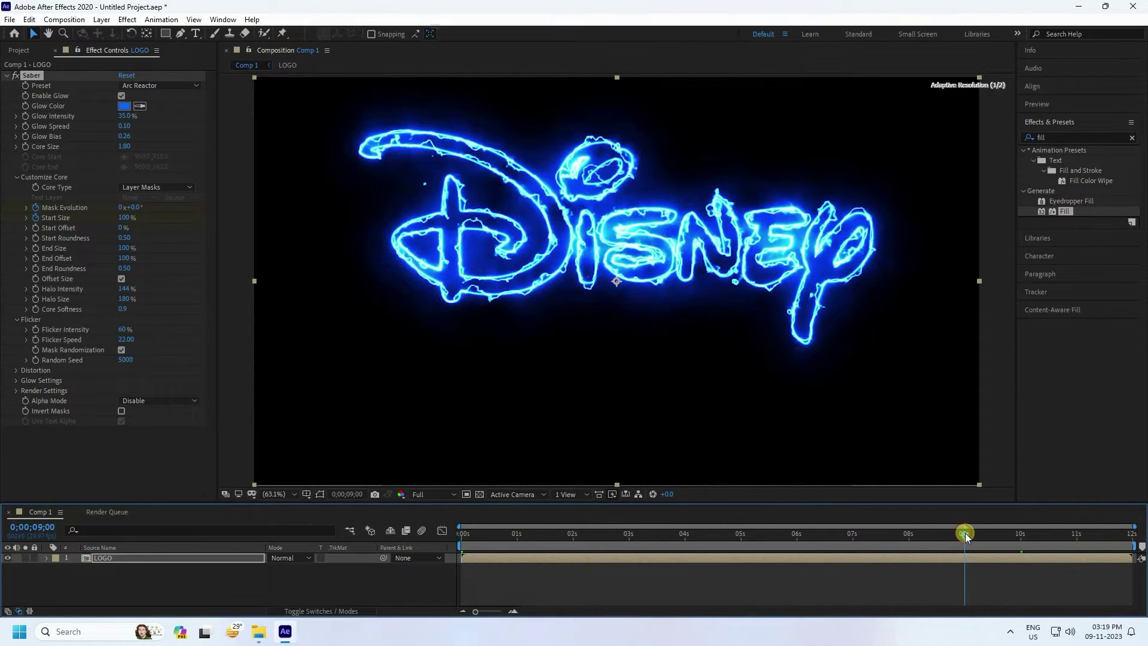
pyautogui.click(188, 583)
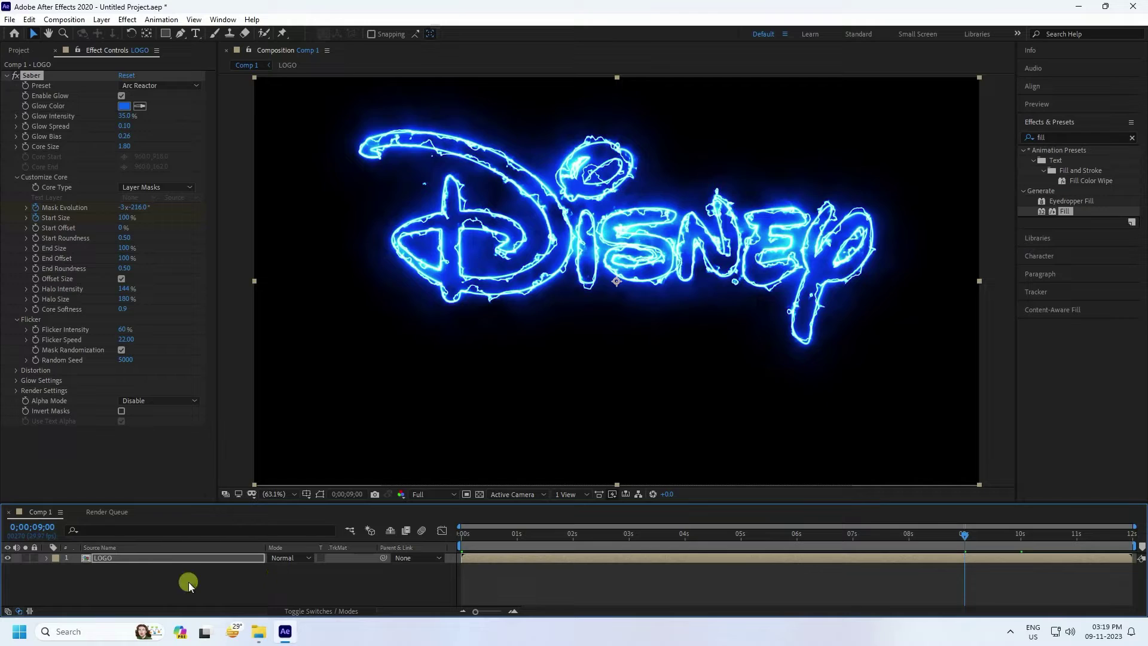
pyautogui.click(104, 558)
pyautogui.press('m')
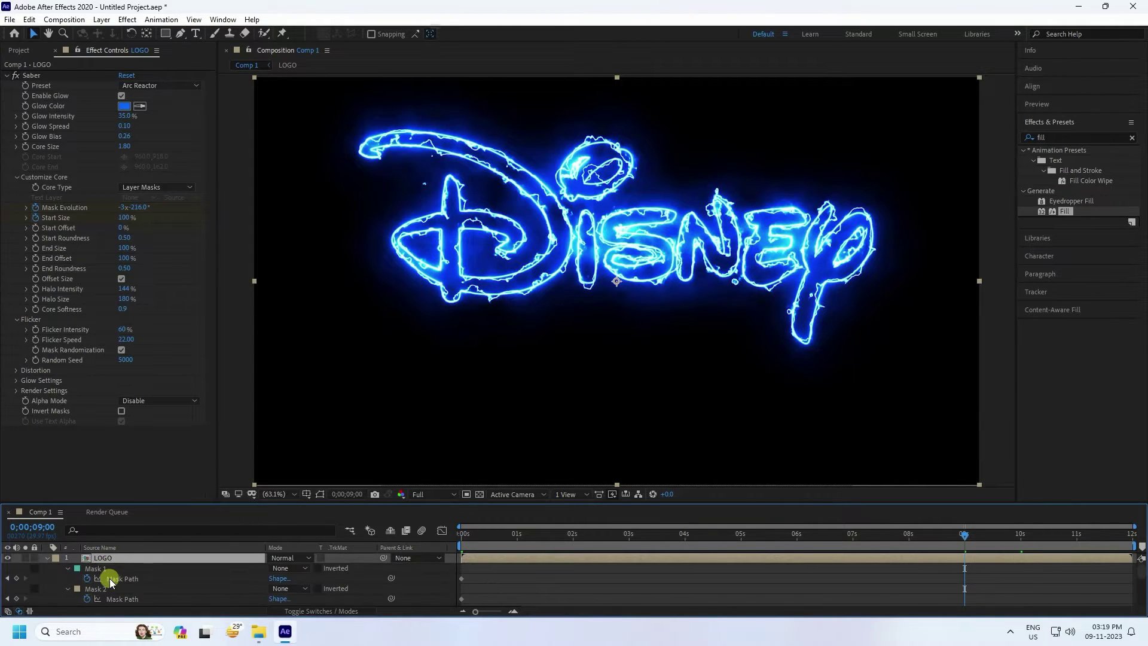
pyautogui.scroll(-5, 109, 578)
pyautogui.scroll(-2, 110, 583)
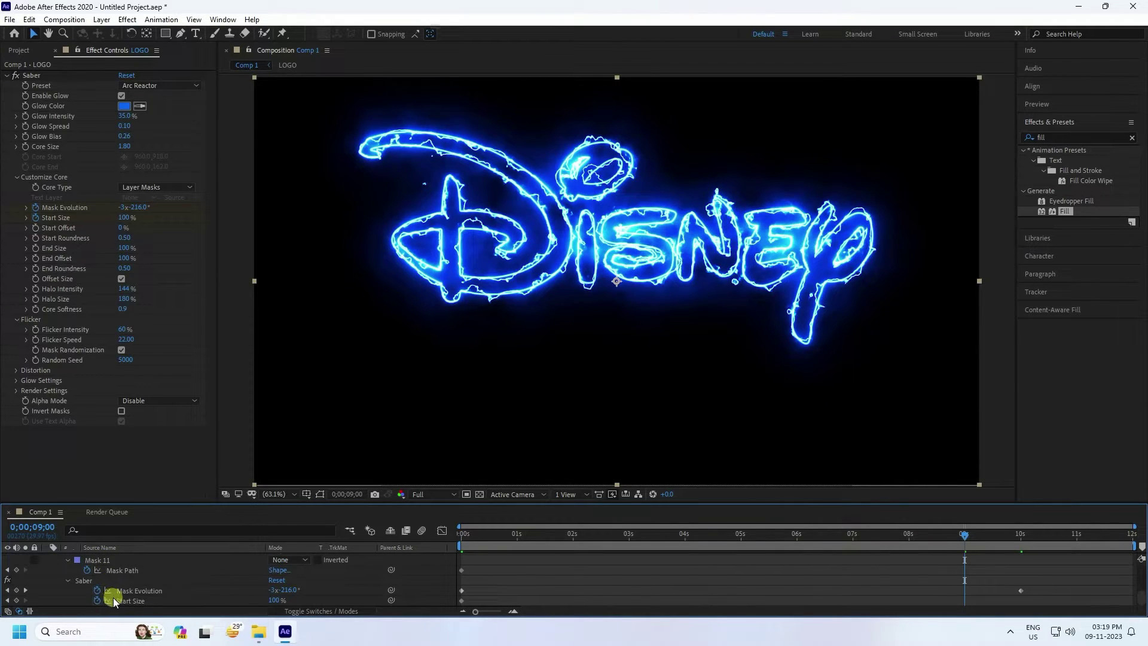
pyautogui.click(16, 600)
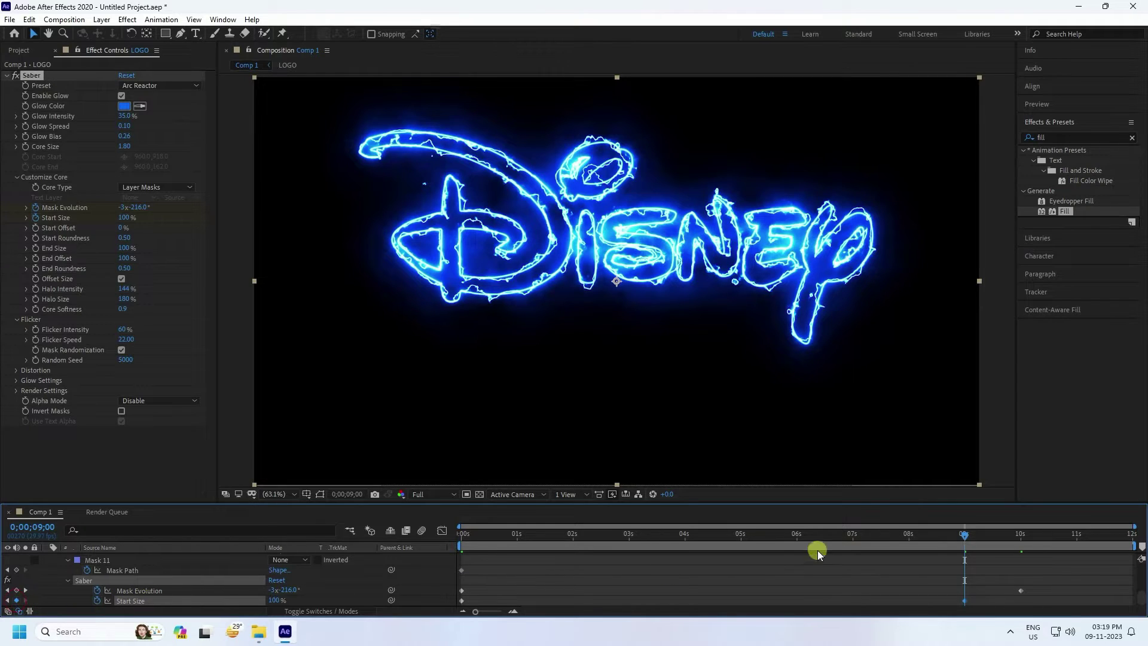
pyautogui.moveTo(973, 537); pyautogui.dragTo(1022, 541)
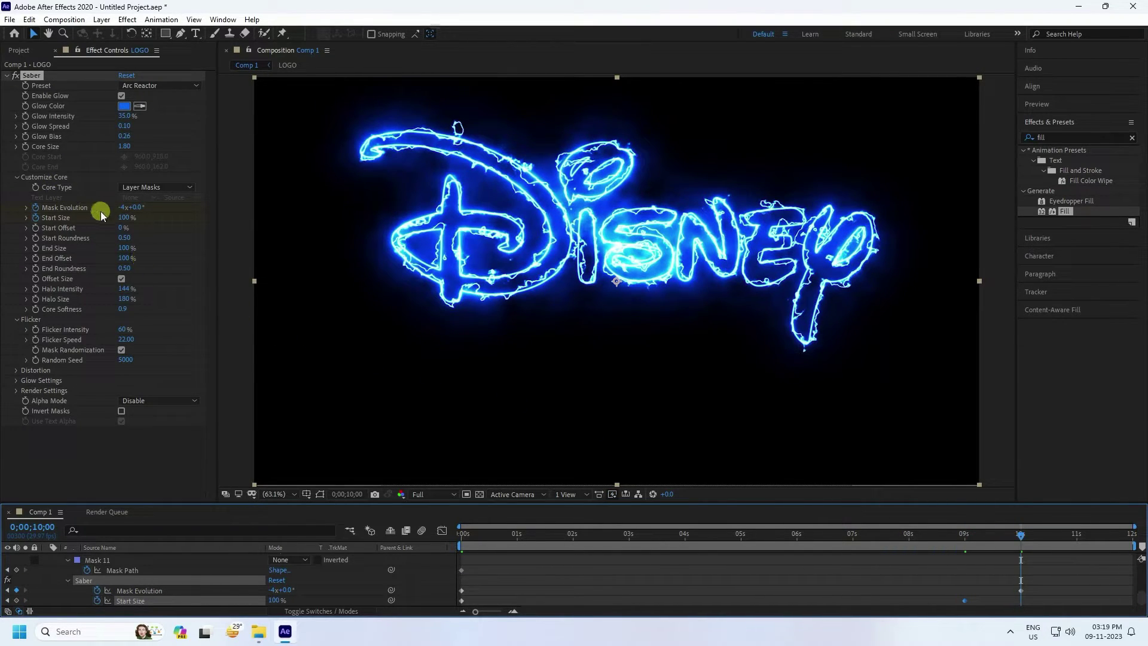
pyautogui.moveTo(123, 217); pyautogui.dragTo(18, 221)
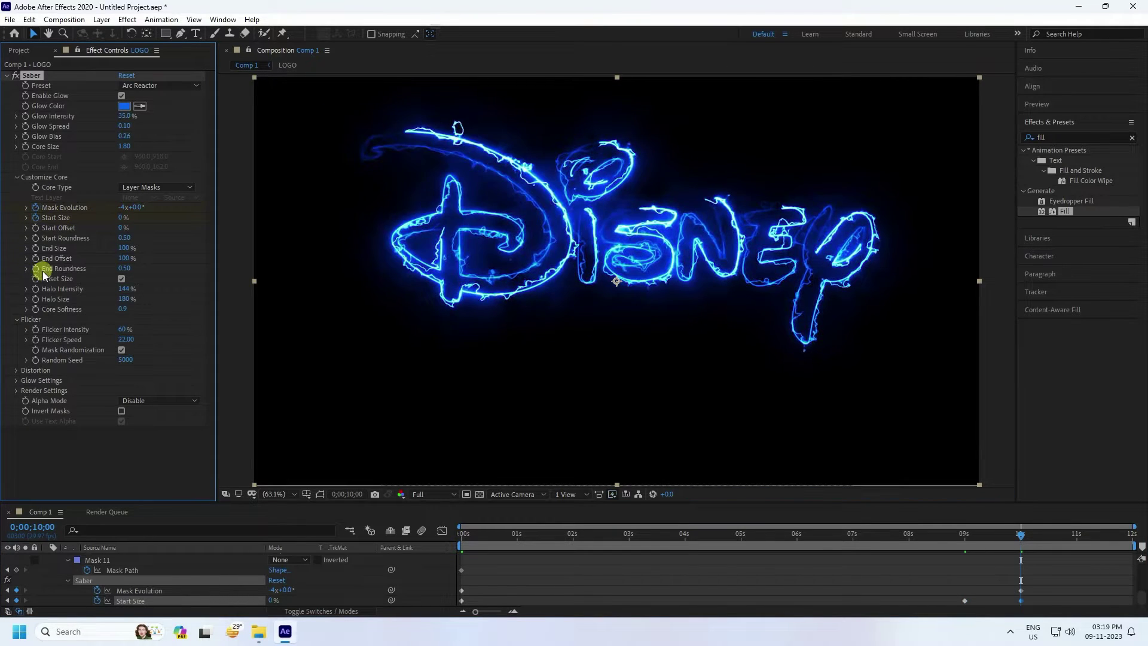
# Keyframe Saber's Start Offset from 100% at the composition start to 0% at 10 seconds
pyautogui.click(468, 534)
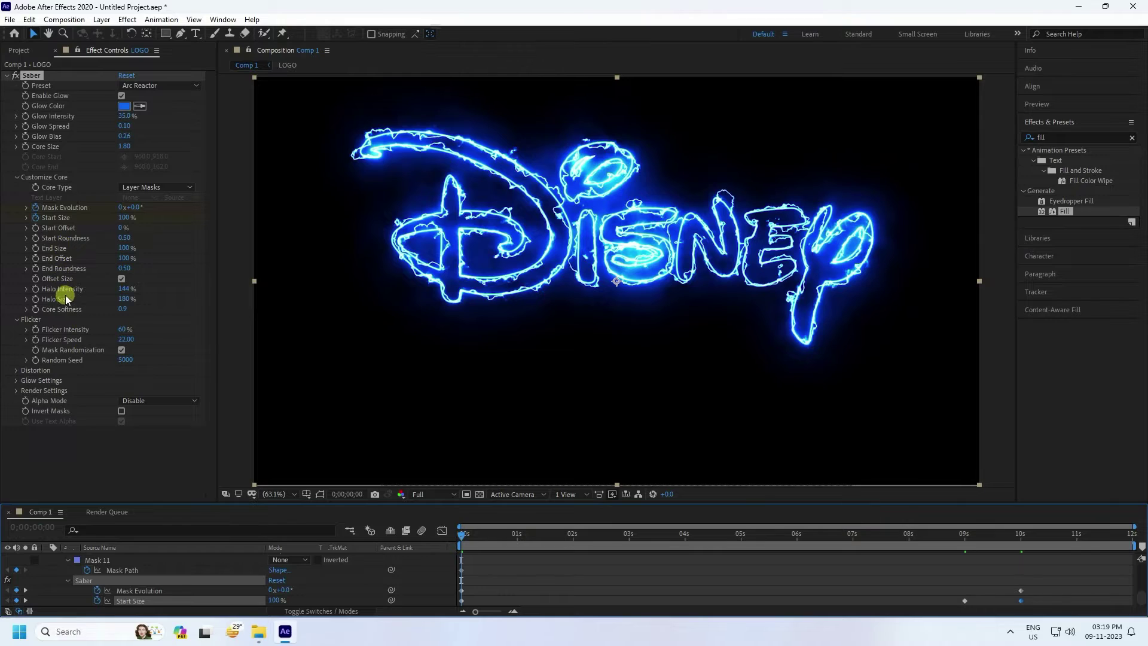
pyautogui.click(35, 227)
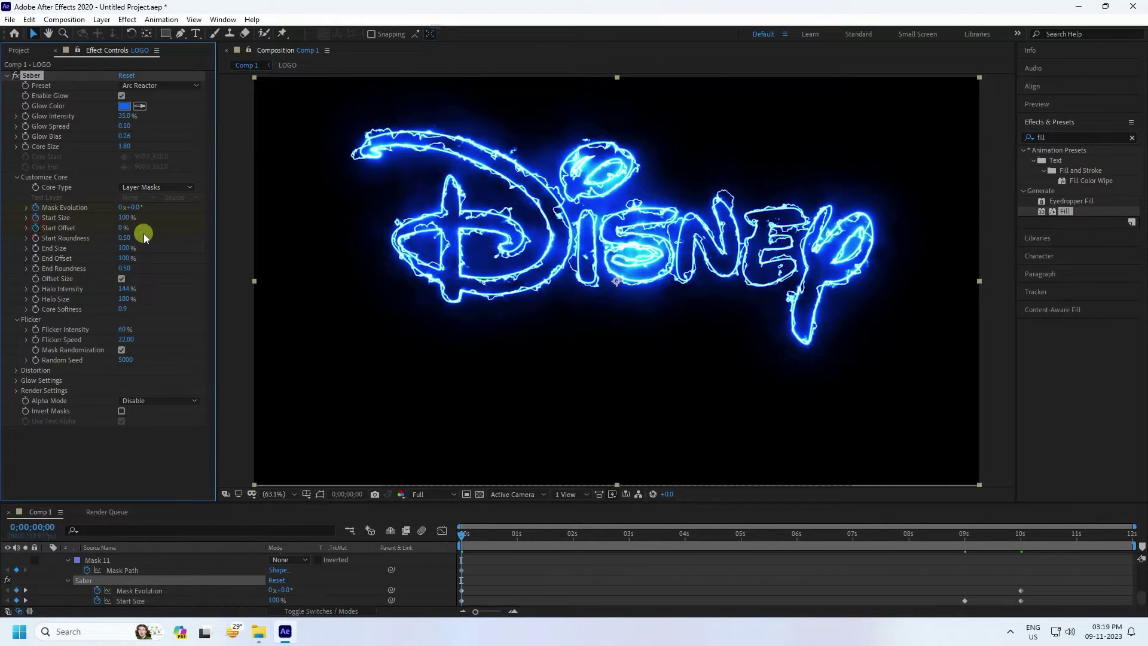
pyautogui.moveTo(120, 226); pyautogui.dragTo(280, 234)
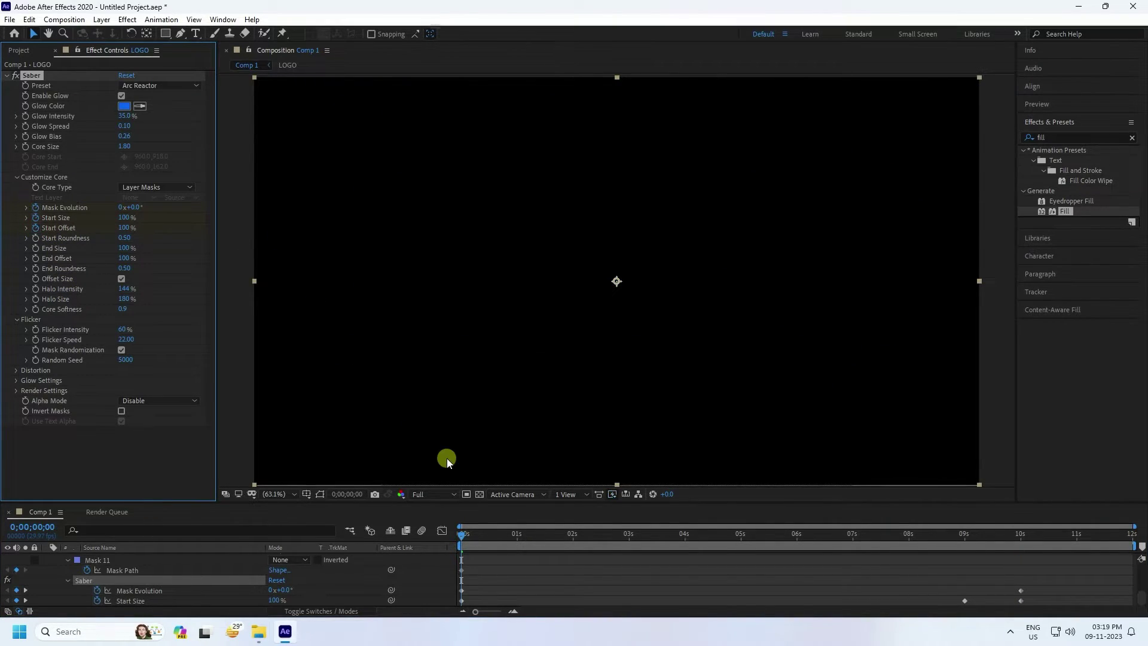
pyautogui.moveTo(467, 536); pyautogui.dragTo(1023, 543)
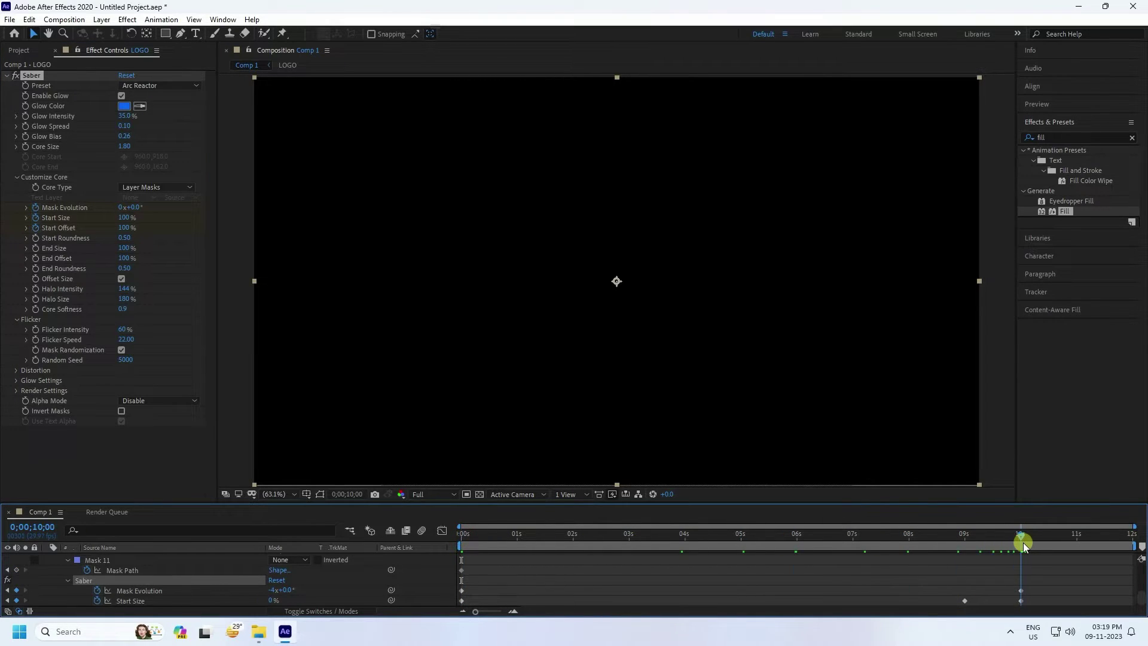
pyautogui.click(93, 228)
pyautogui.moveTo(93, 228); pyautogui.dragTo(2, 240)
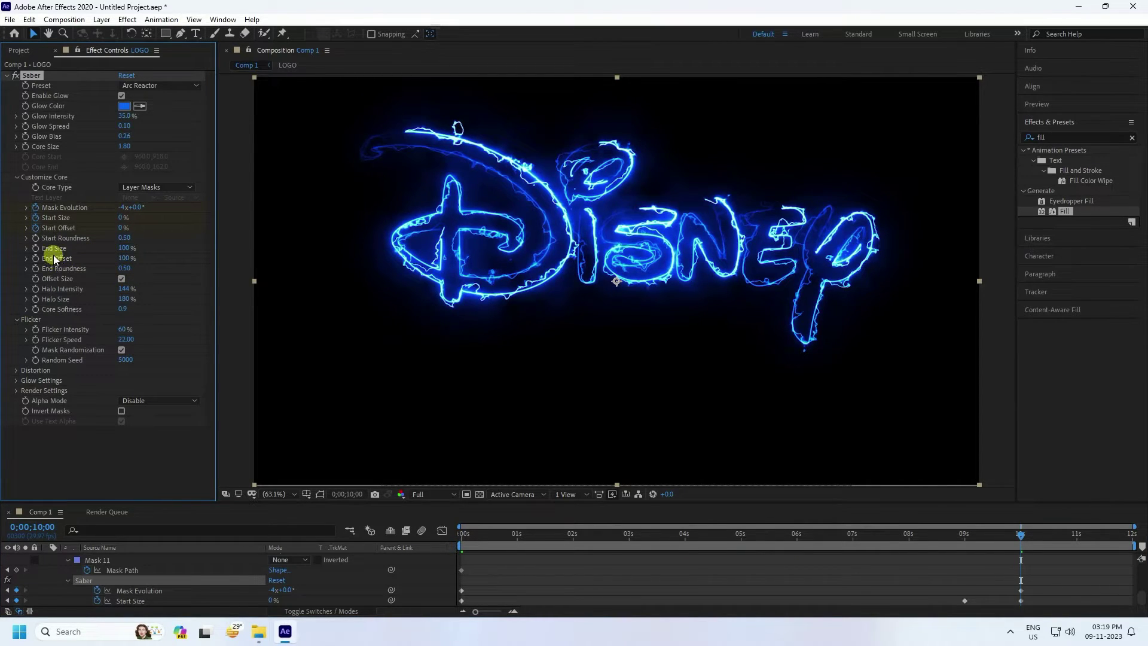
# Set Saber's End Size to 0%, preview the animation from the start, and enlarge the timeline area
pyautogui.moveTo(50, 261); pyautogui.dragTo(3, 269)
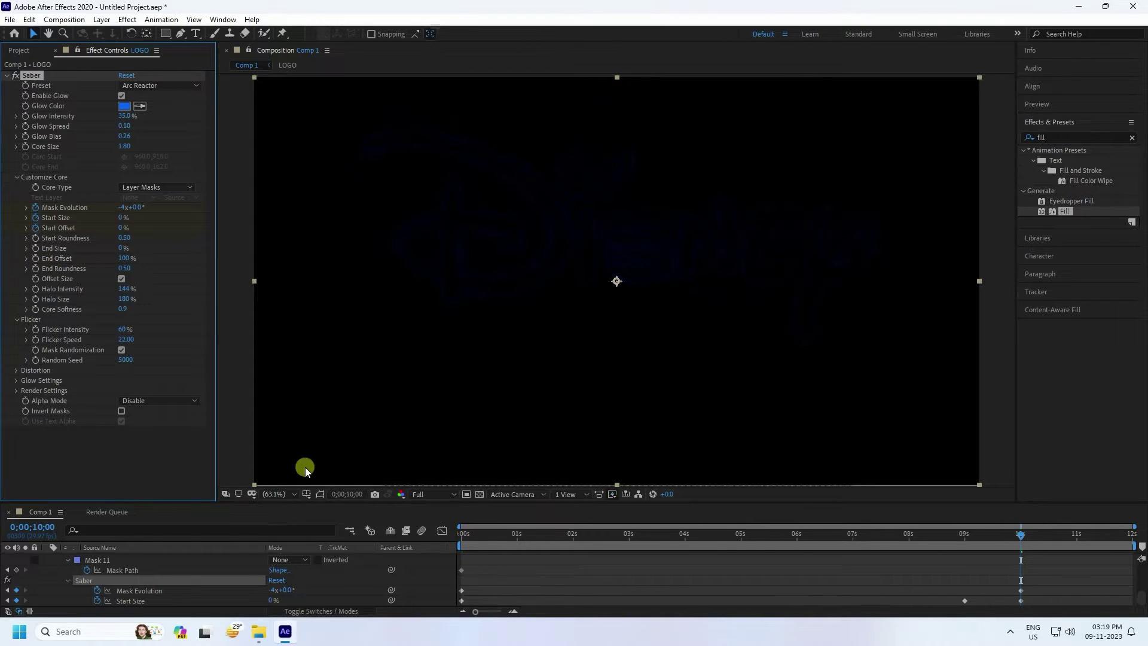
pyautogui.moveTo(477, 539); pyautogui.dragTo(400, 533)
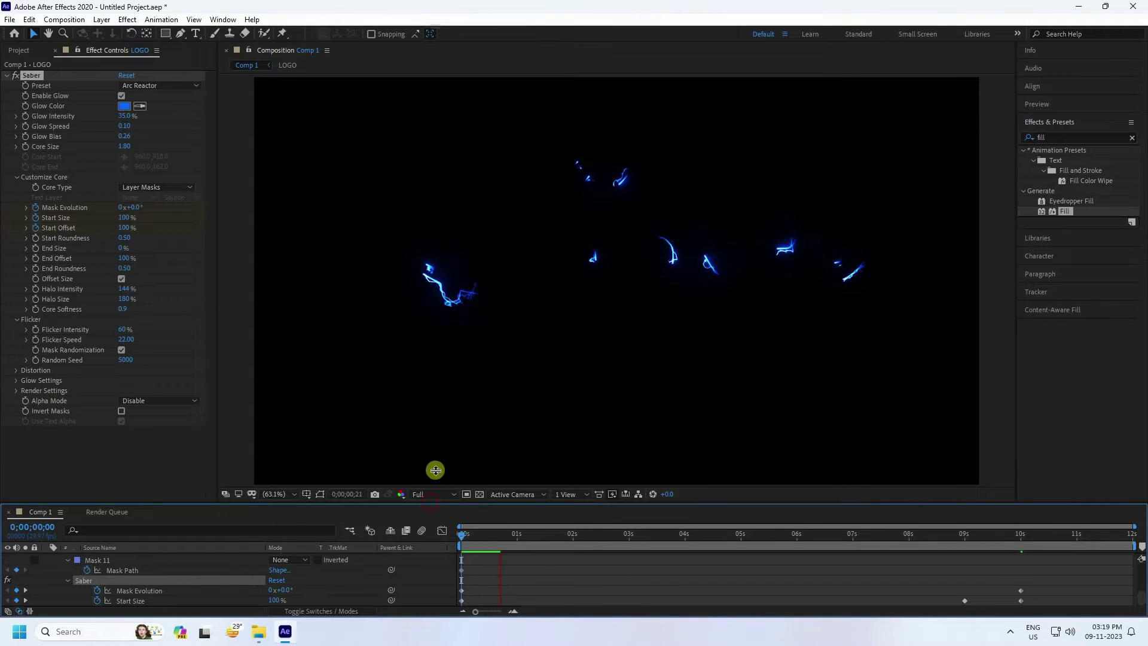
pyautogui.moveTo(437, 463); pyautogui.dragTo(441, 441)
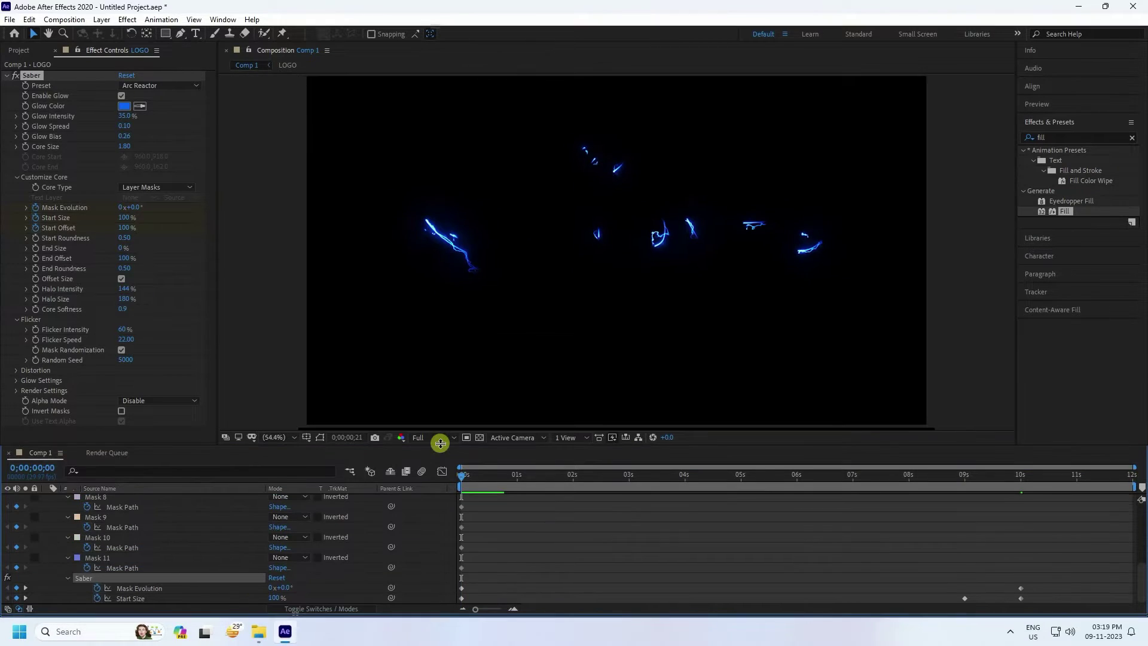
# Expand Saber's Glow Settings and add a Glow Intensity Multiplier keyframe at 2 seconds 20 frames
pyautogui.moveTo(556, 473); pyautogui.dragTo(629, 472)
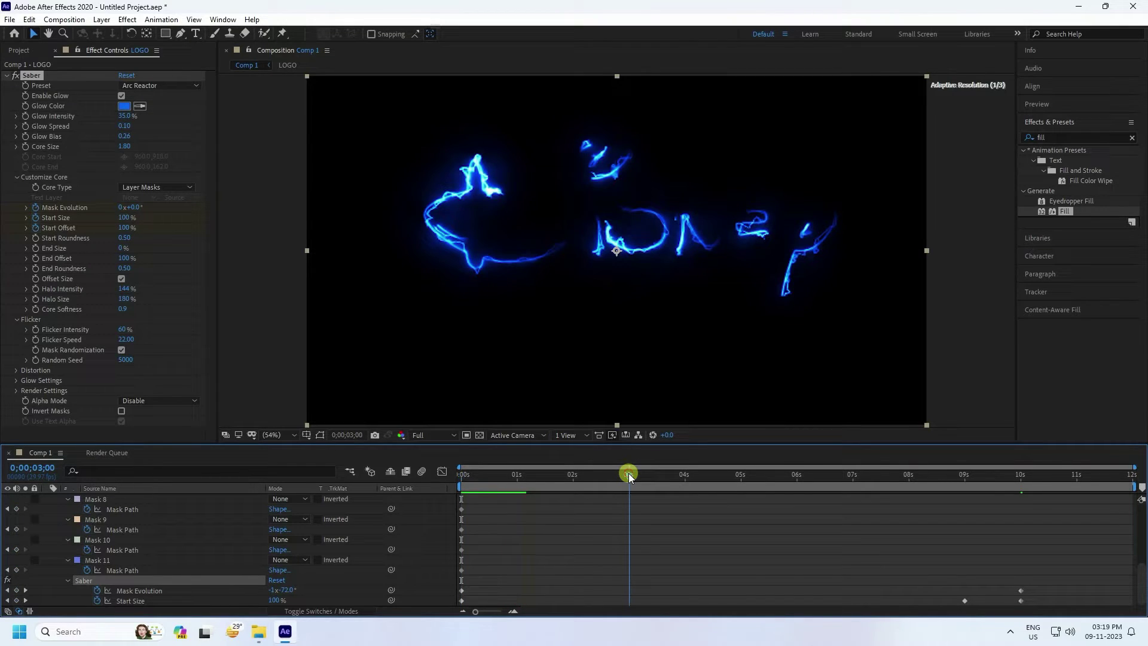
pyautogui.click(180, 394)
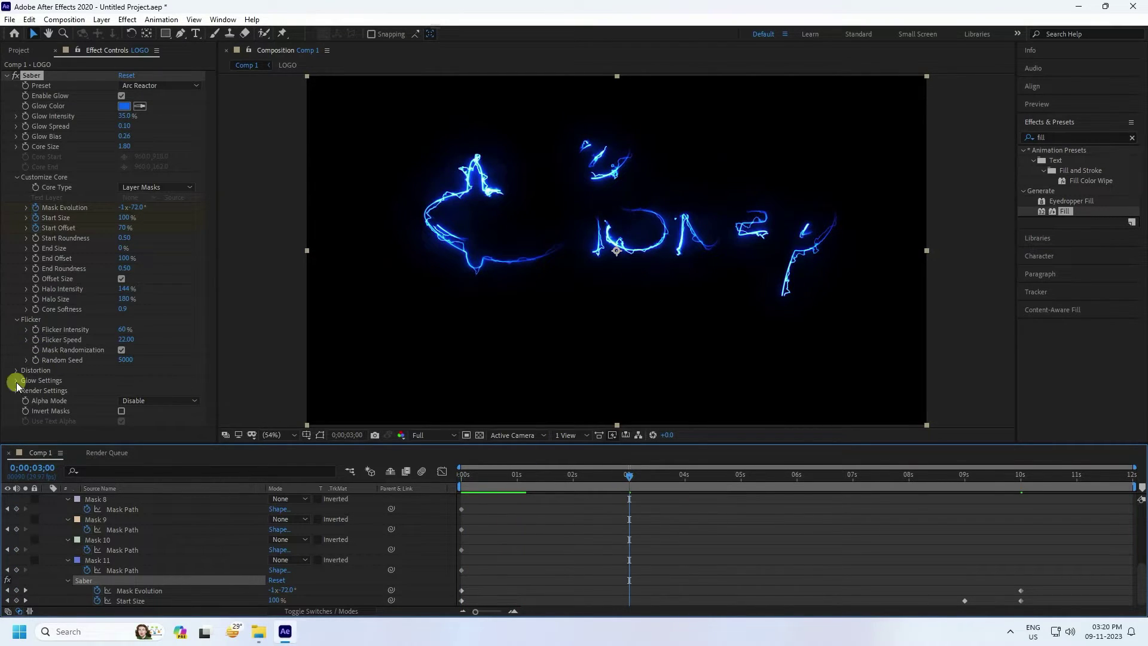
pyautogui.click(15, 381)
pyautogui.scroll(-1, 107, 322)
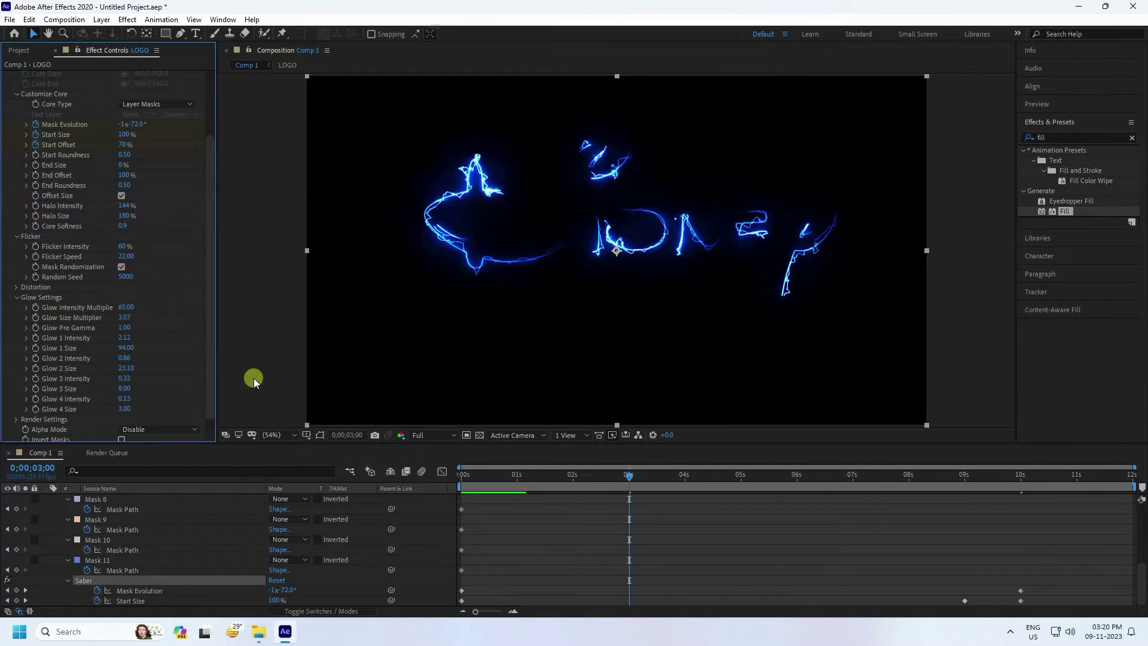
pyautogui.click(626, 477)
pyautogui.moveTo(627, 477); pyautogui.dragTo(608, 477)
pyautogui.click(34, 307)
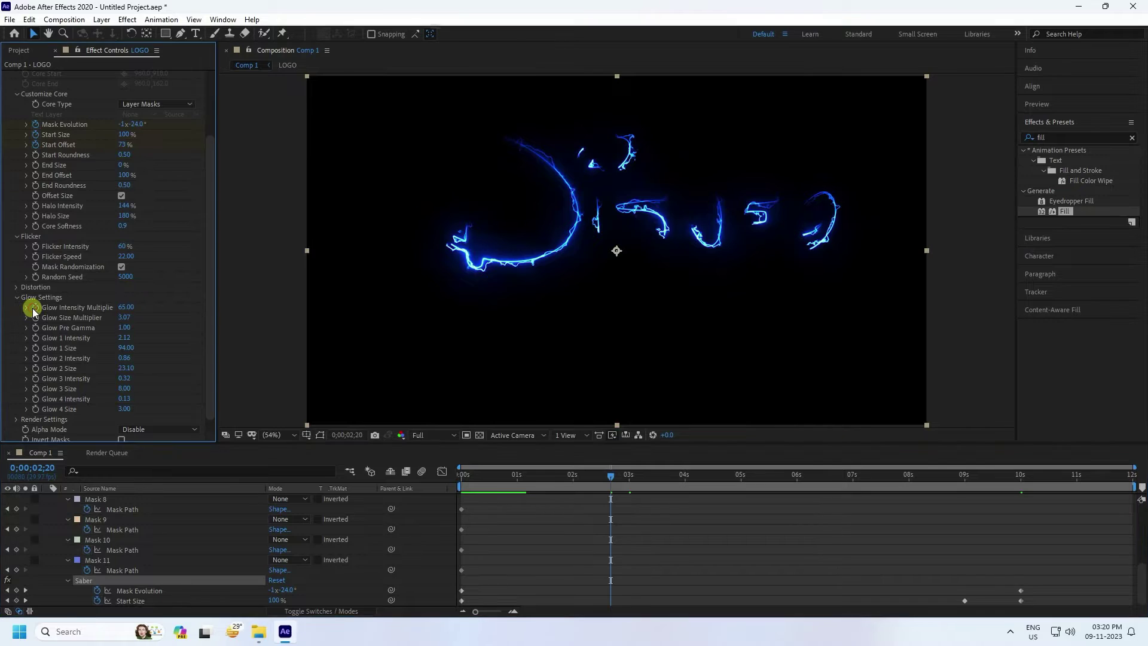
# Keyframe the Glow Intensity Multiplier at 200 at 3 seconds and at 65 at 3 seconds 10 frames
pyautogui.moveTo(613, 479); pyautogui.dragTo(631, 475)
pyautogui.click(89, 300)
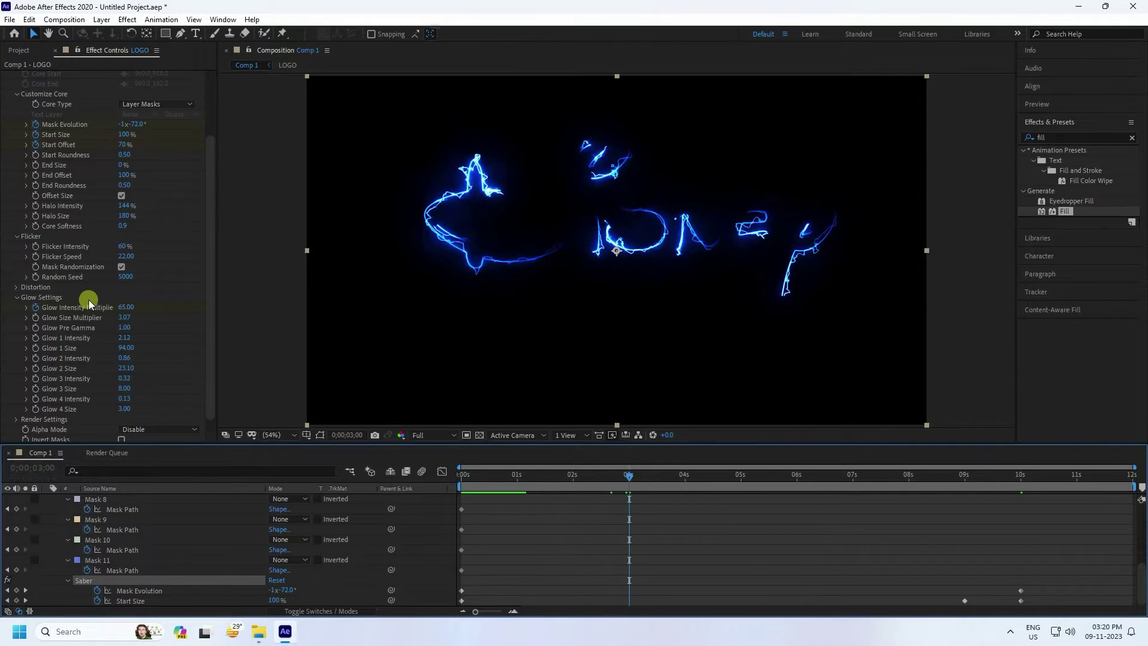
pyautogui.click(123, 307)
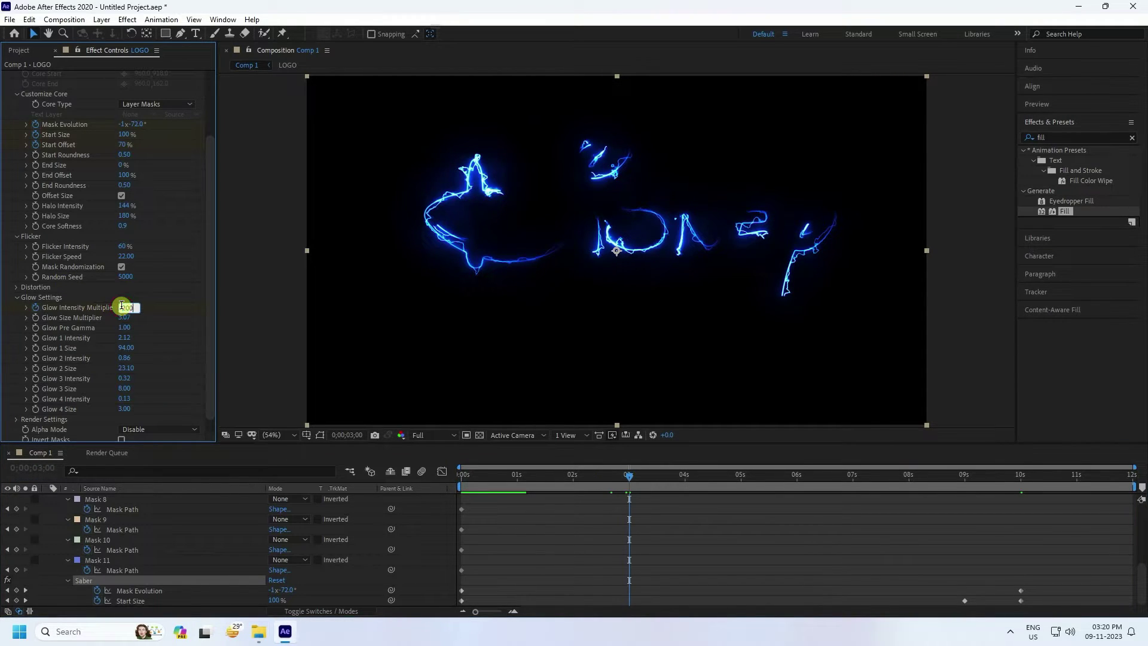
pyautogui.write('200')
pyautogui.press('Return')
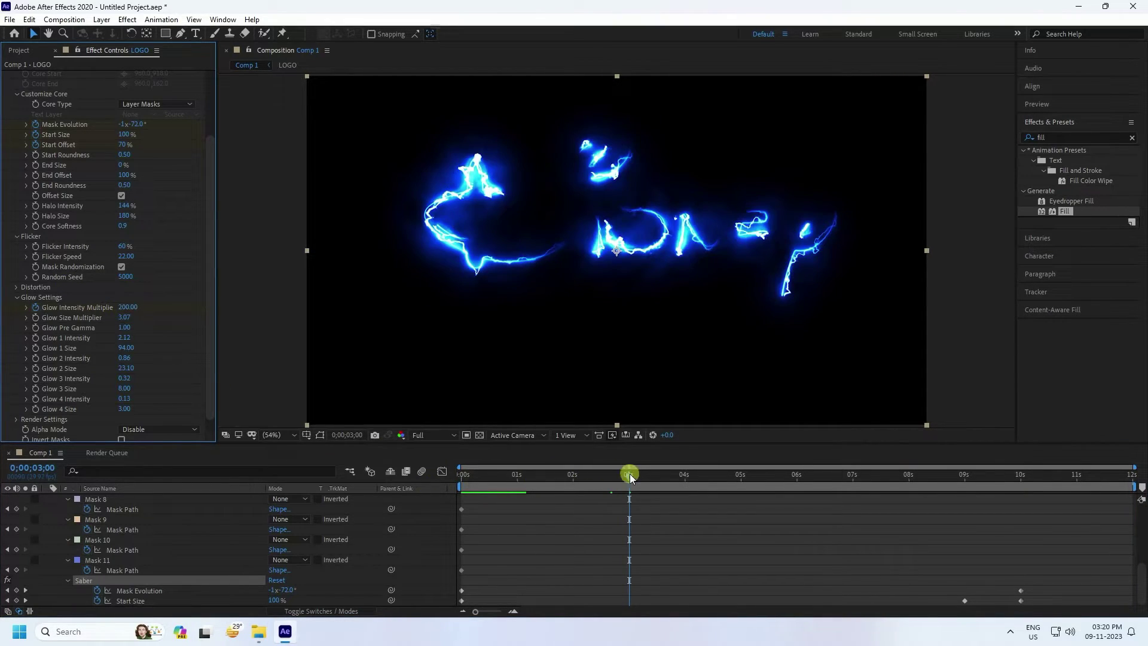
pyautogui.moveTo(633, 474); pyautogui.dragTo(651, 479)
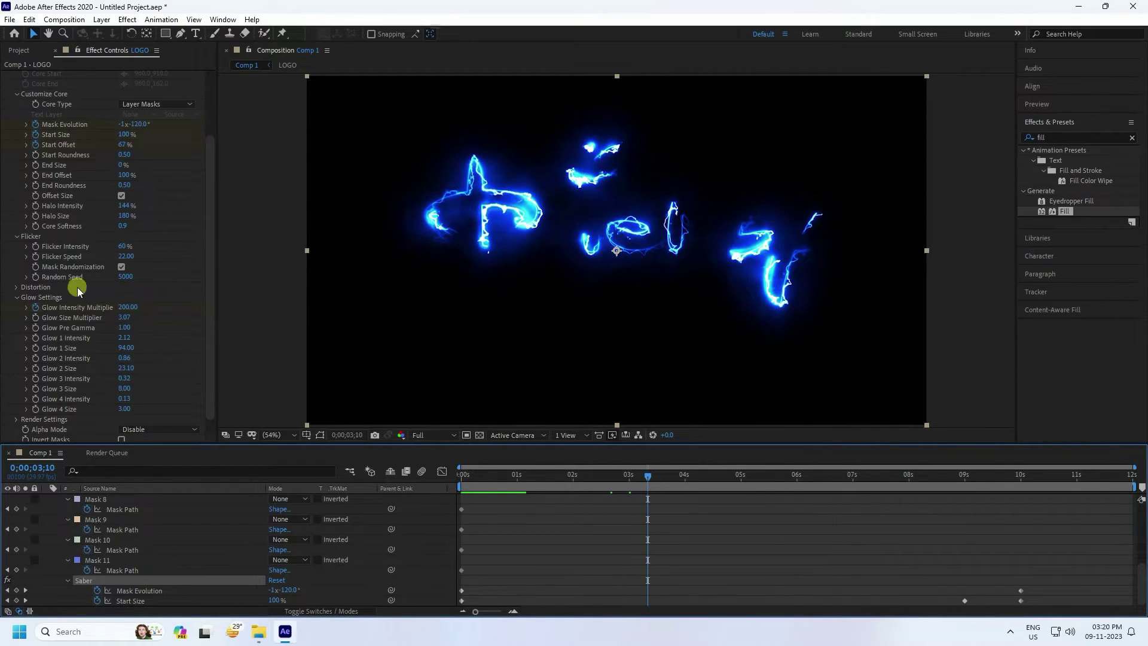
pyautogui.click(125, 309)
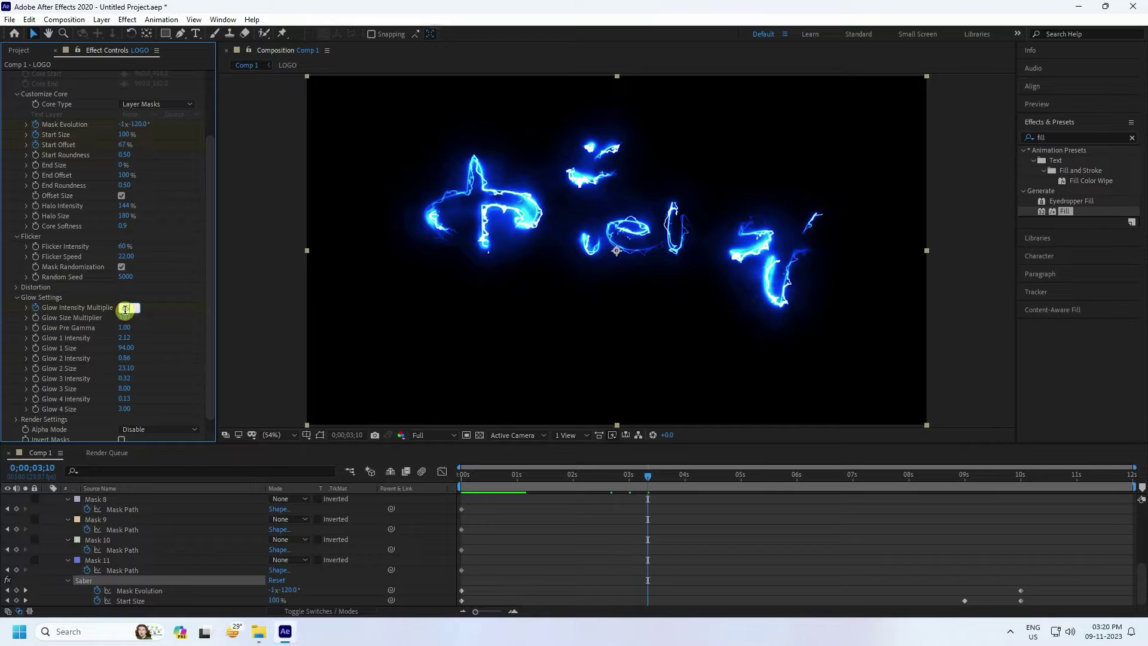
# Copy the three Glow Intensity Multiplier keyframes to start again at 5 seconds 21 frames, and preview the second glow pulse
pyautogui.scroll(5, 153, 543)
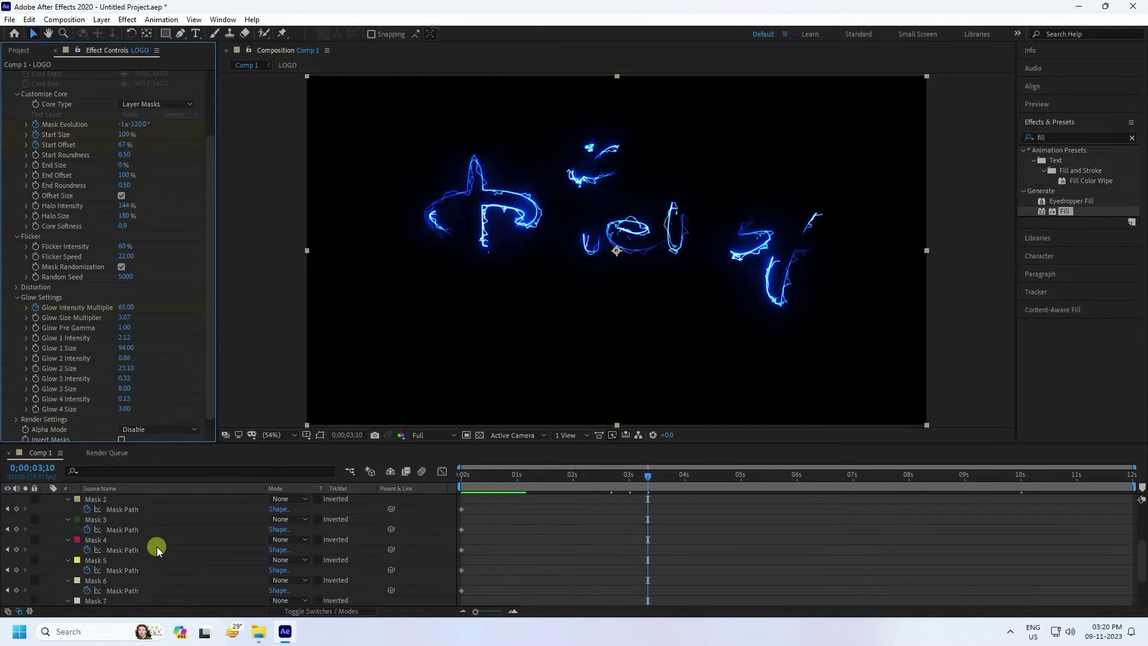
pyautogui.click(106, 498)
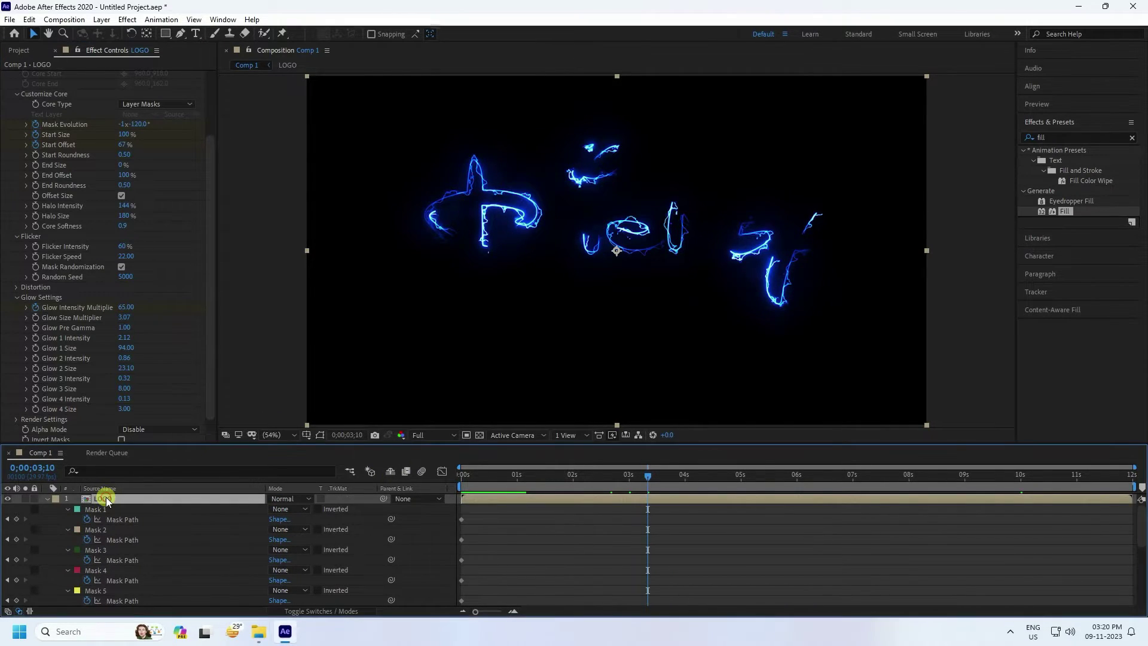
pyautogui.scroll(-5, 730, 558)
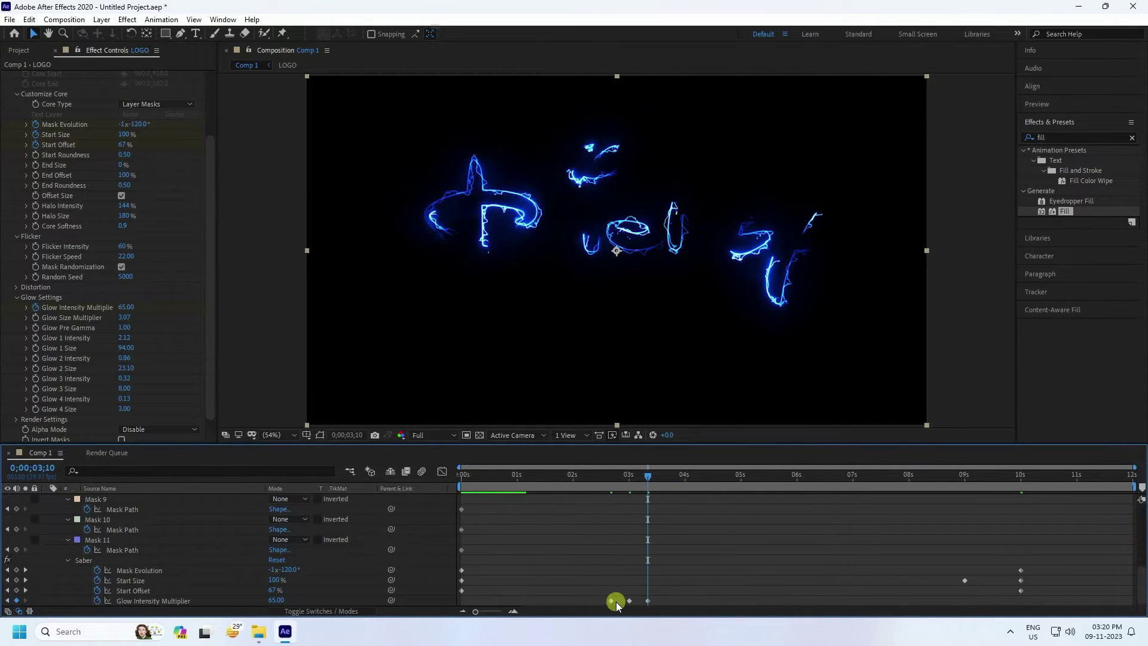
pyautogui.moveTo(652, 476); pyautogui.dragTo(781, 500)
pyautogui.moveTo(658, 597); pyautogui.dragTo(590, 604)
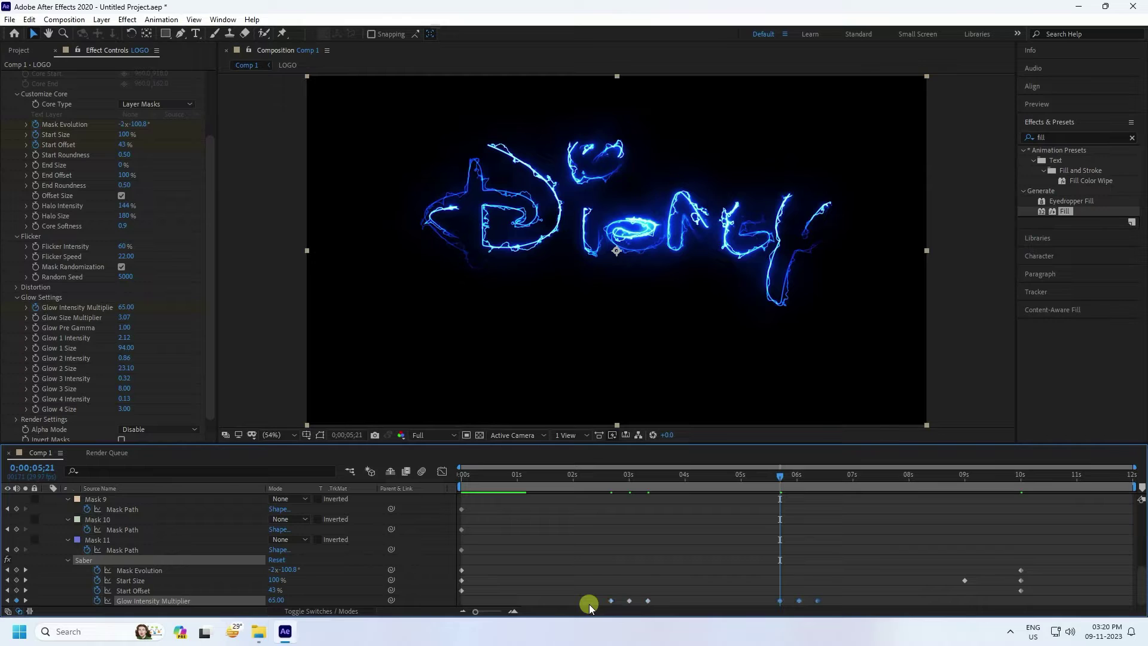
pyautogui.moveTo(782, 472)
pyautogui.mouseDown()
pyautogui.moveTo(824, 476)
pyautogui.moveTo(775, 490)
pyautogui.mouseUp()
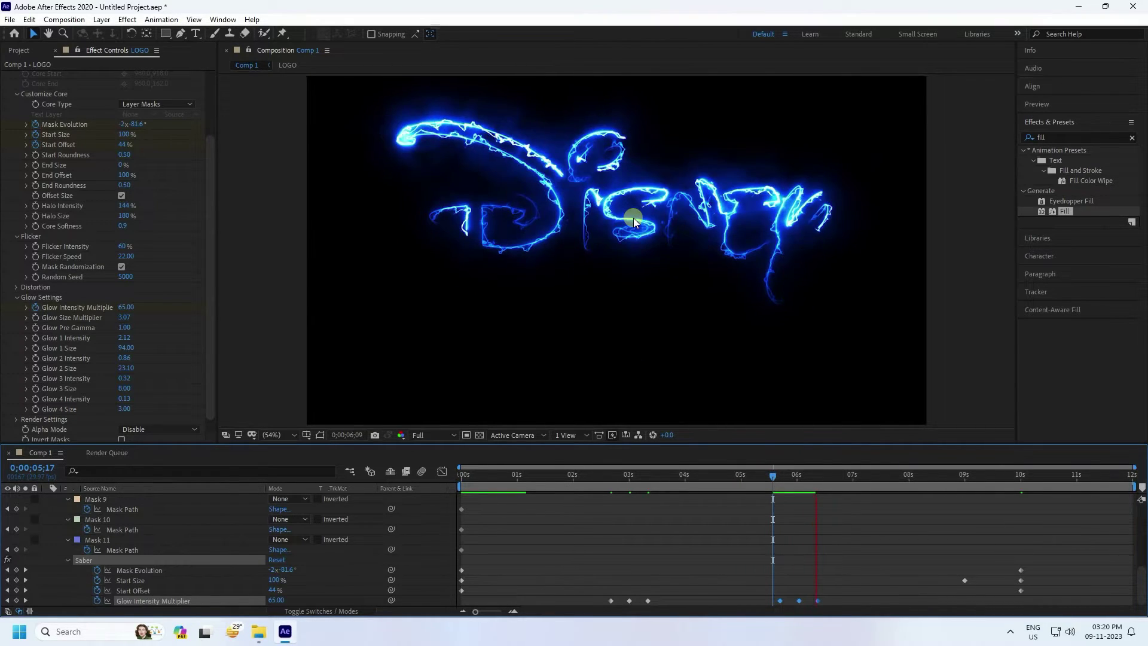
pyautogui.press('space')
# Collapse the LOGO layer's properties and duplicate the layer
pyautogui.scroll(6, 155, 553)
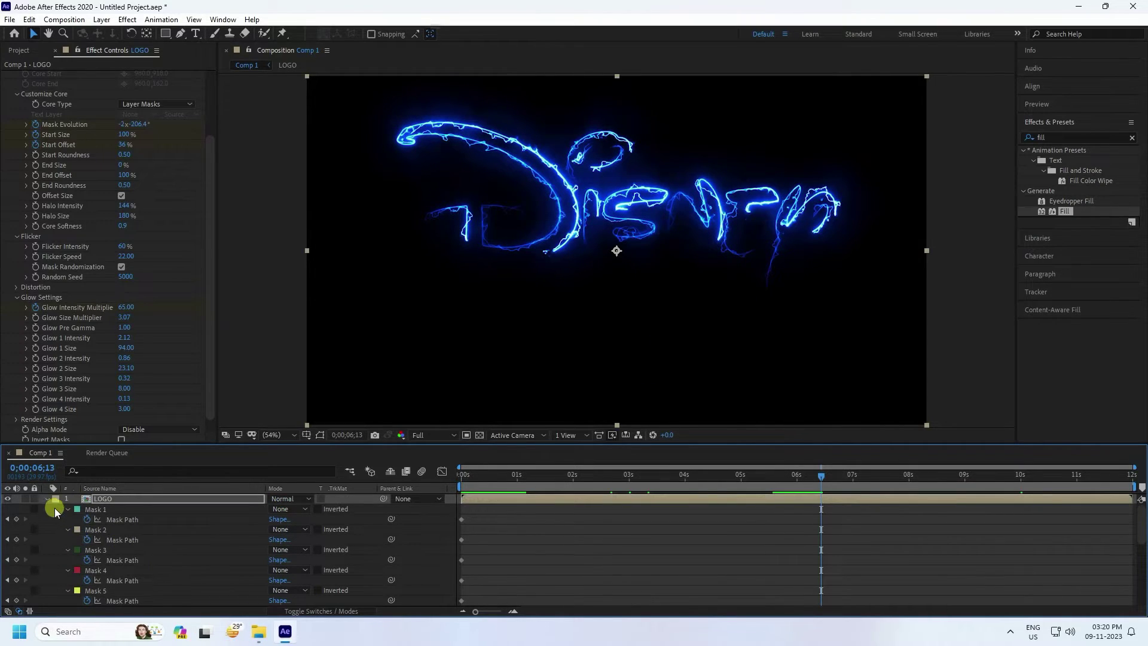
pyautogui.click(47, 498)
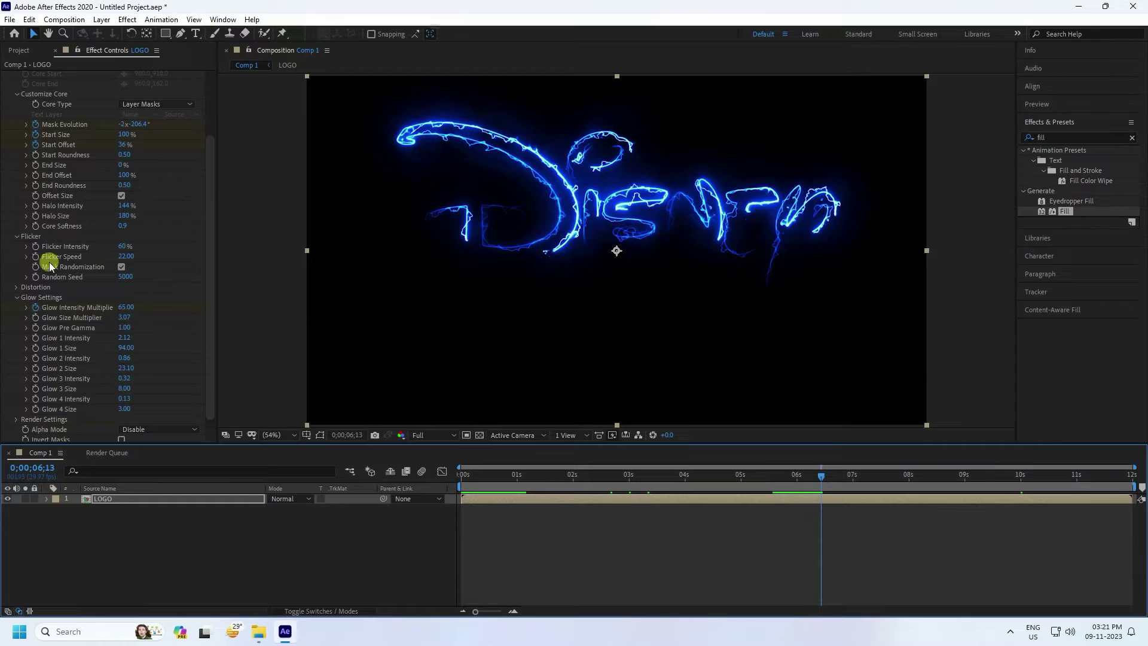
pyautogui.click(107, 500)
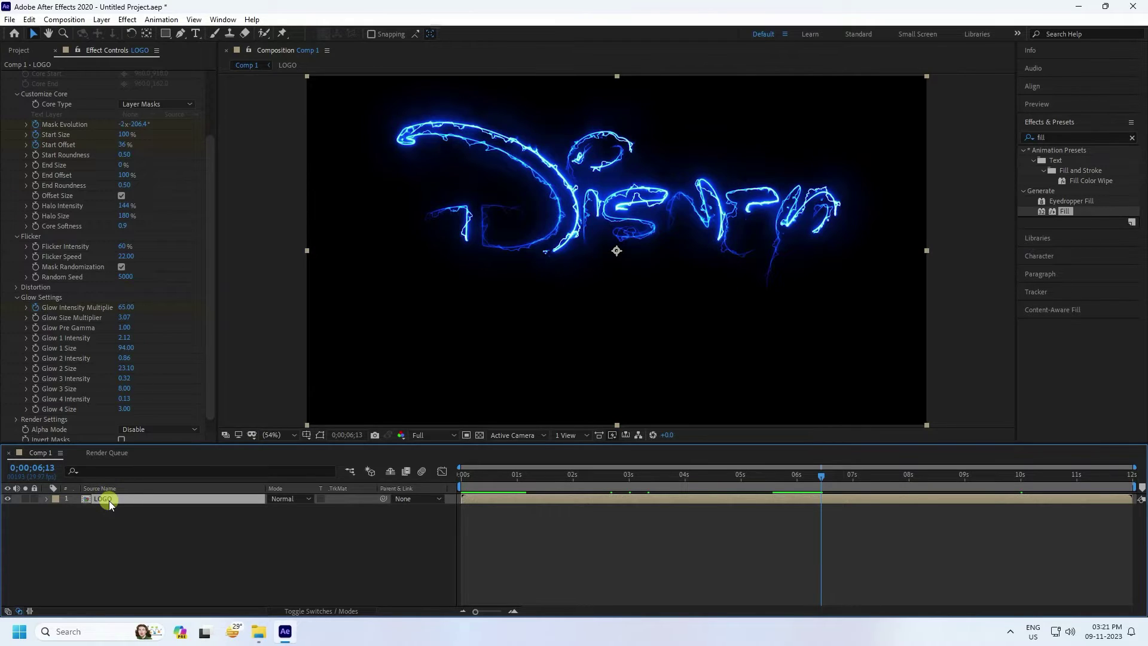
pyautogui.hotkey('ctrl', 'd')
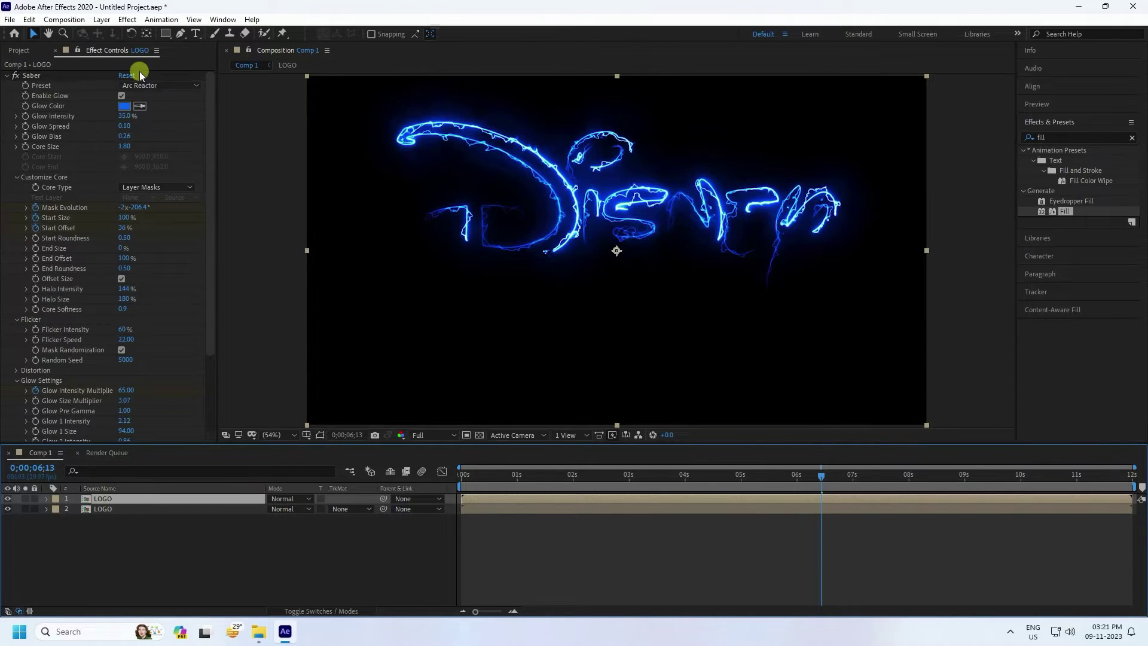
# Set the Saber glow colour of the upper LOGO layer to orange with a hue of 24° (FF6600)
pyautogui.click(124, 106)
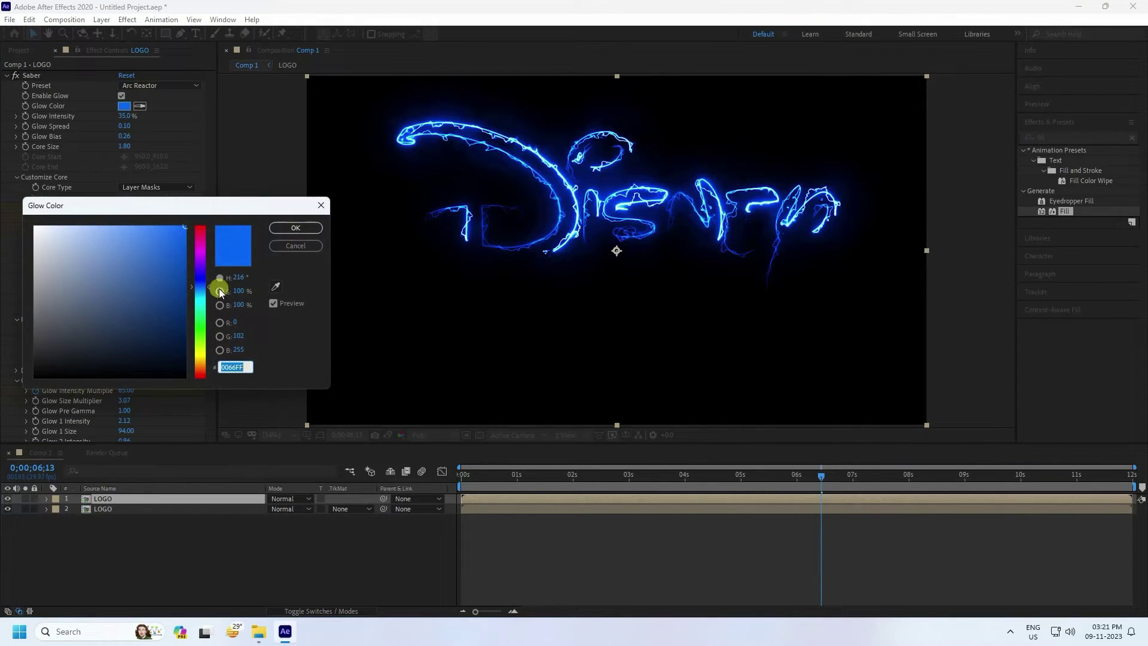
pyautogui.click(238, 279)
pyautogui.write('24')
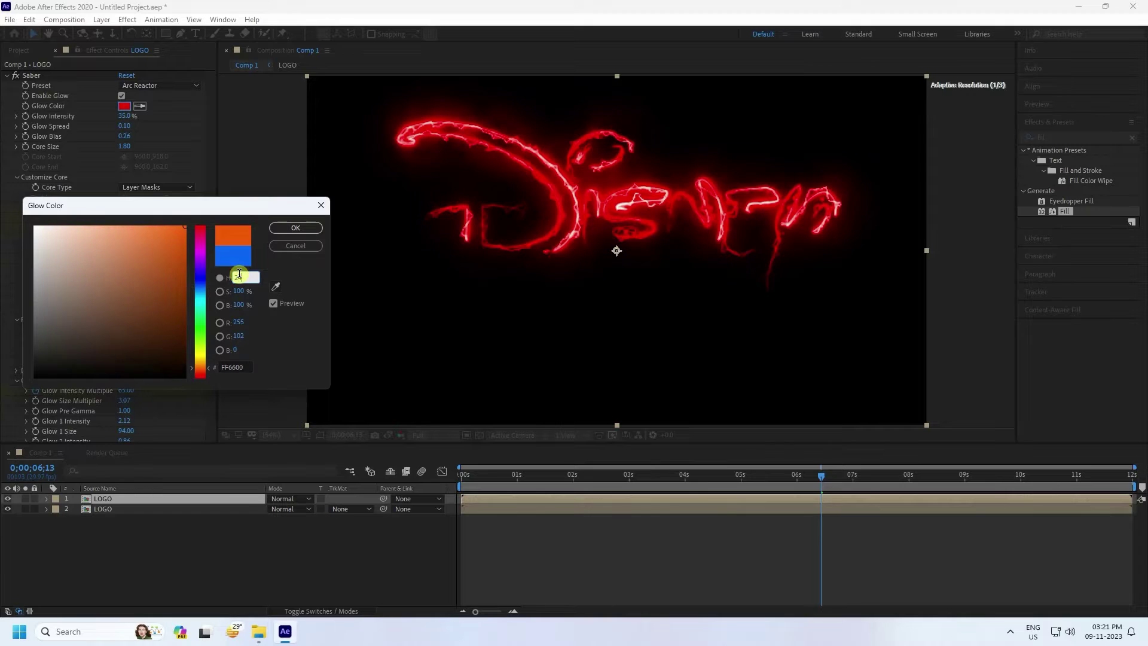
pyautogui.click(292, 228)
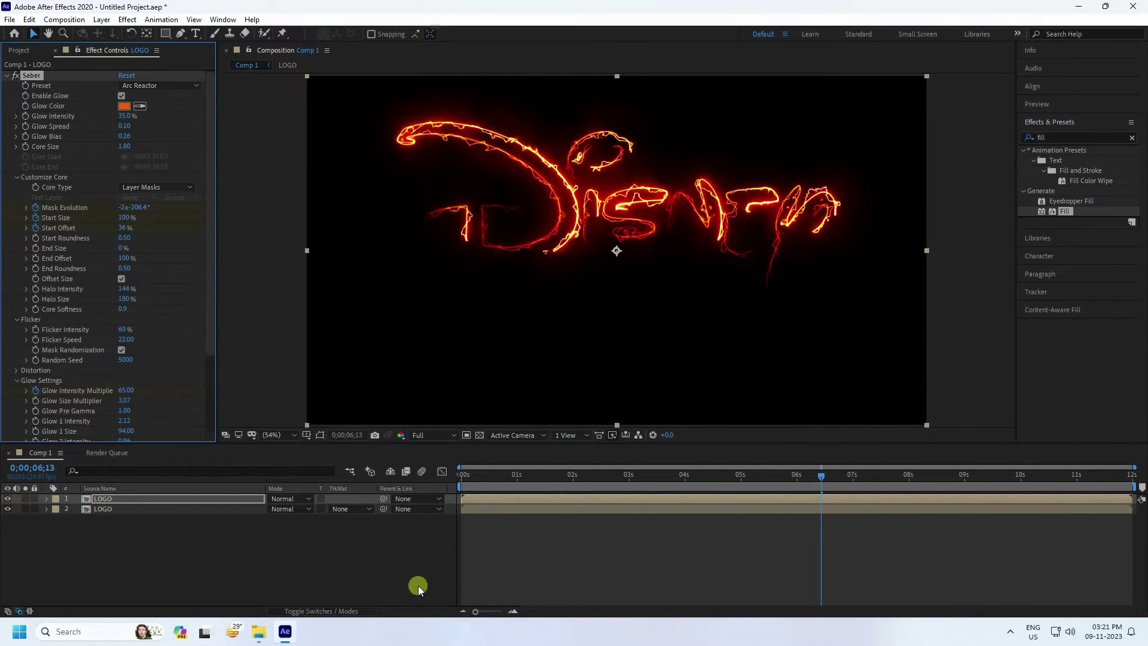
# Shift the orange LOGO layer in time so it starts at 10 frames
pyautogui.moveTo(474, 479); pyautogui.dragTo(418, 498)
pyautogui.moveTo(476, 611); pyautogui.dragTo(496, 608)
pyautogui.moveTo(472, 500); pyautogui.dragTo(542, 507)
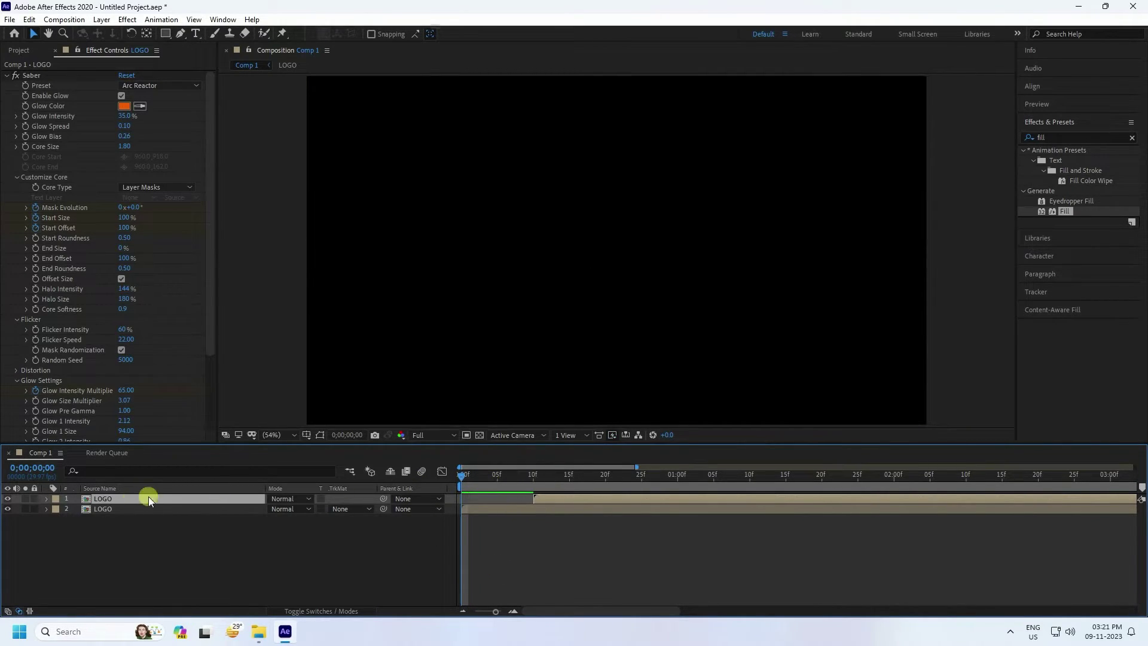
# Duplicate the orange LOGO layer and shift the copy to start at 20 frames
pyautogui.click(534, 475)
pyautogui.click(109, 500)
pyautogui.hotkey('ctrl', 'd')
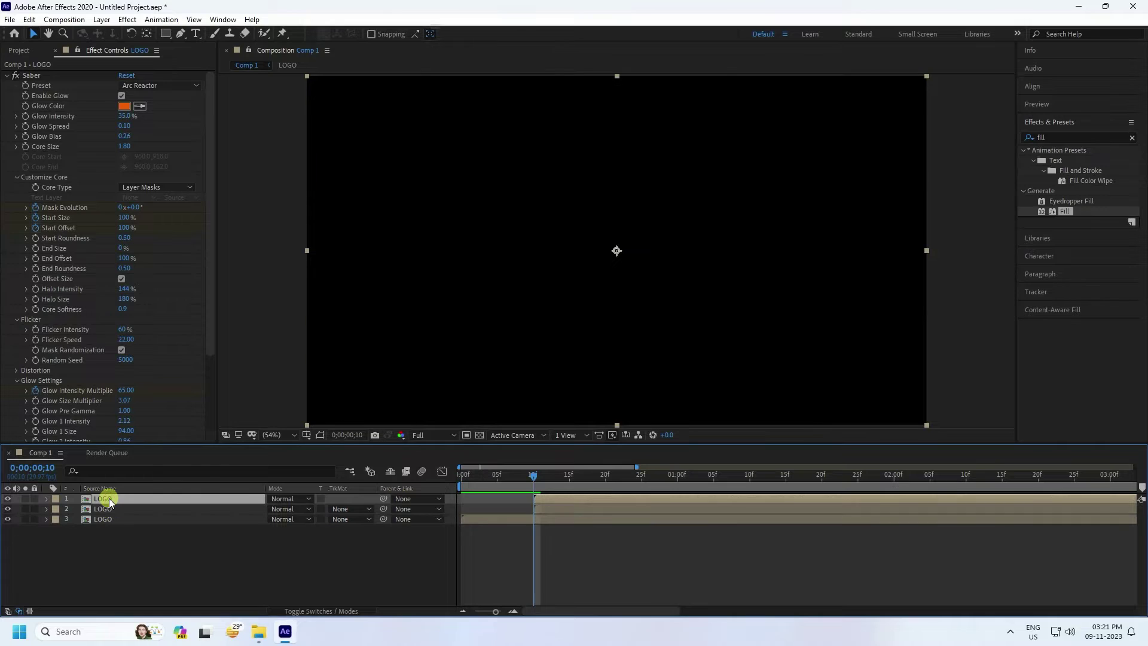
pyautogui.moveTo(590, 479); pyautogui.dragTo(343, 595)
# Set the blending mode of all three LOGO layers to Add
pyautogui.moveTo(254, 534); pyautogui.dragTo(289, 479)
pyautogui.click(292, 497)
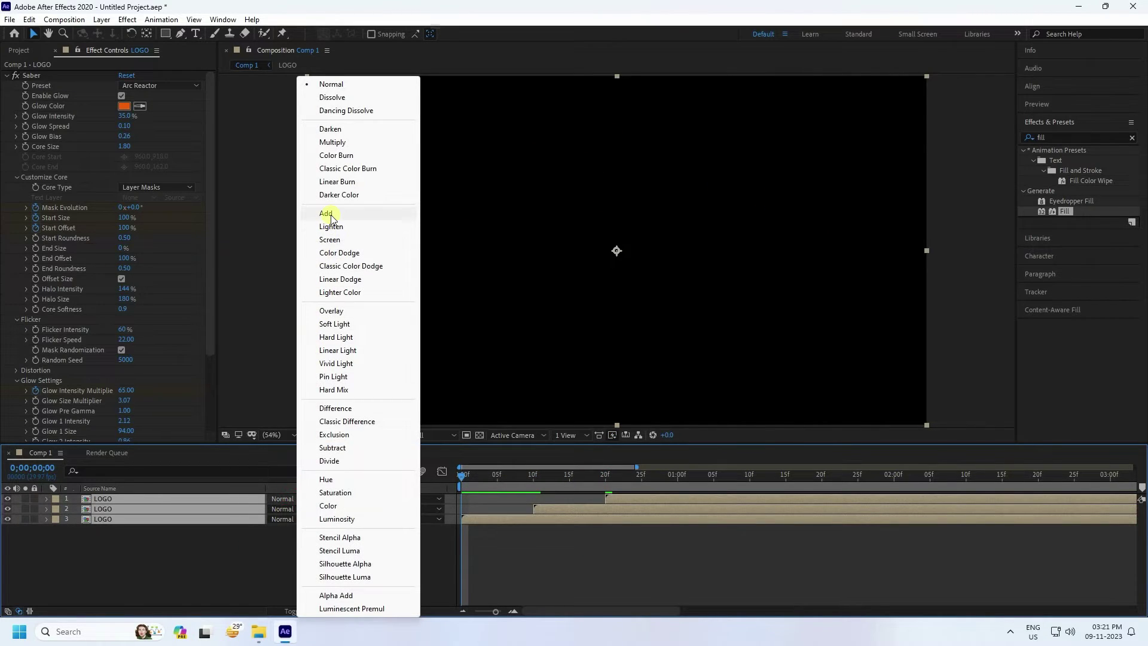
pyautogui.click(330, 214)
# Preview the staggered, blended logo animation from the start of Comp 1
pyautogui.moveTo(494, 611); pyautogui.dragTo(476, 610)
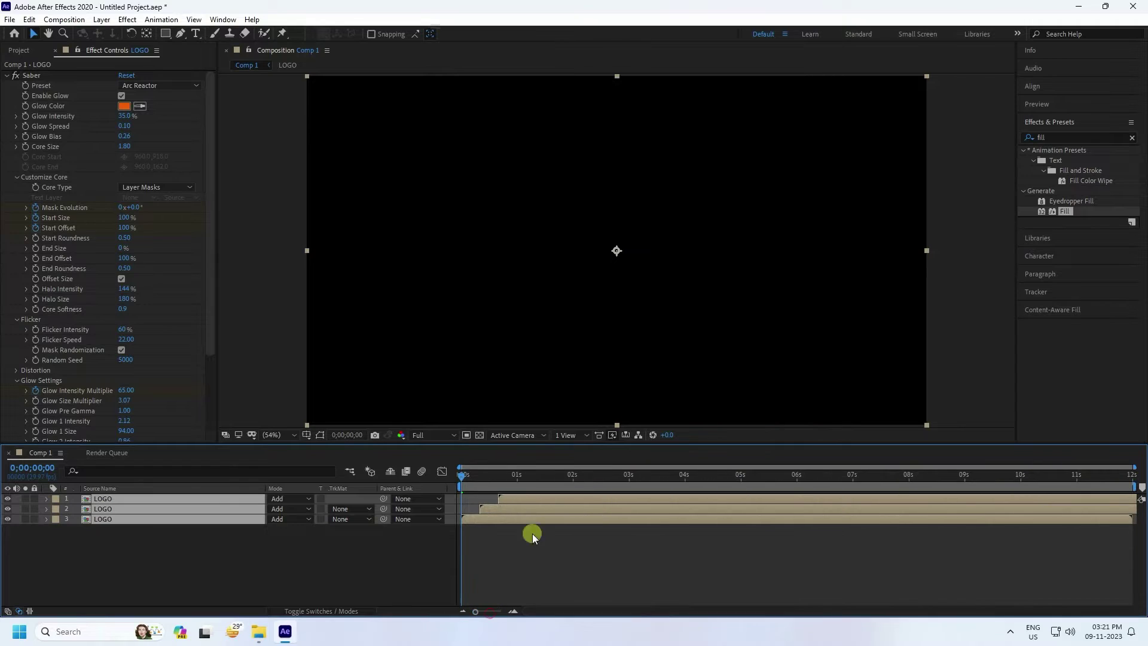
pyautogui.click(1036, 104)
pyautogui.click(1077, 120)
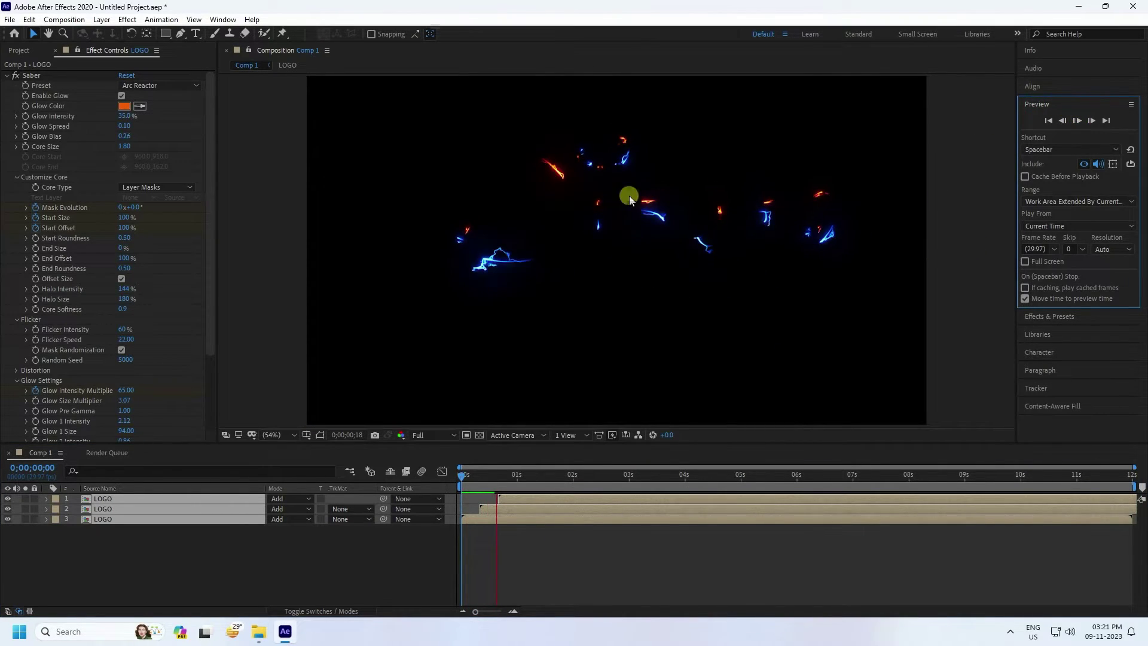
pyautogui.click(518, 503)
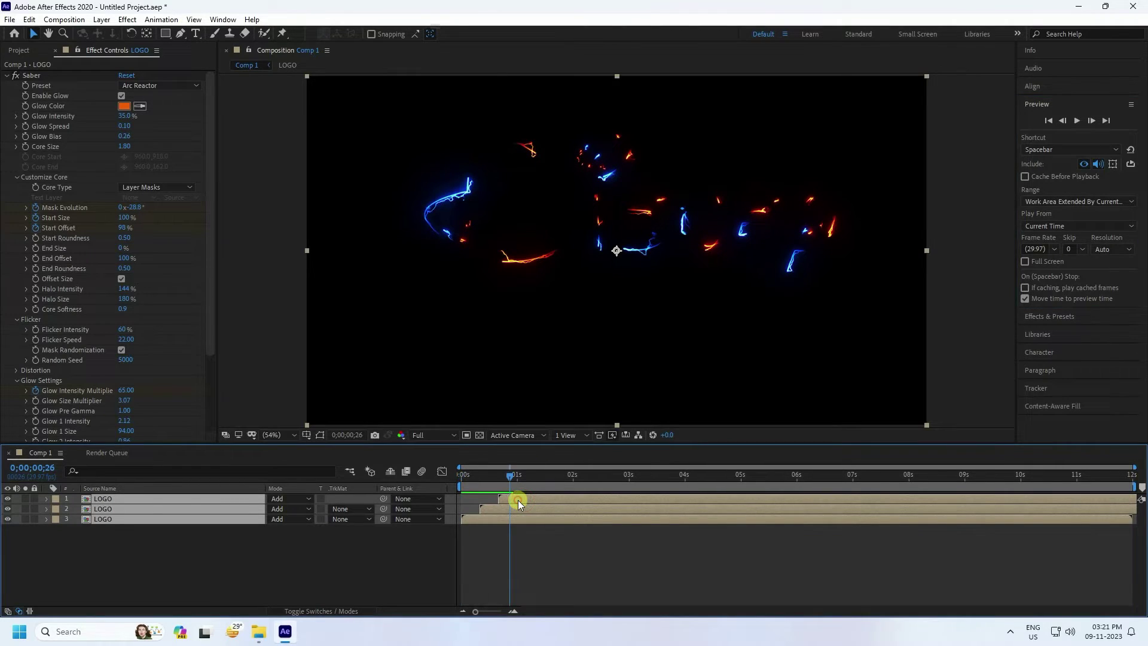
# Set the topmost LOGO layer's Saber glow colour to red (FF0000) and preview the animation from the start
pyautogui.click(292, 575)
pyautogui.click(107, 497)
pyautogui.click(126, 105)
pyautogui.click(201, 226)
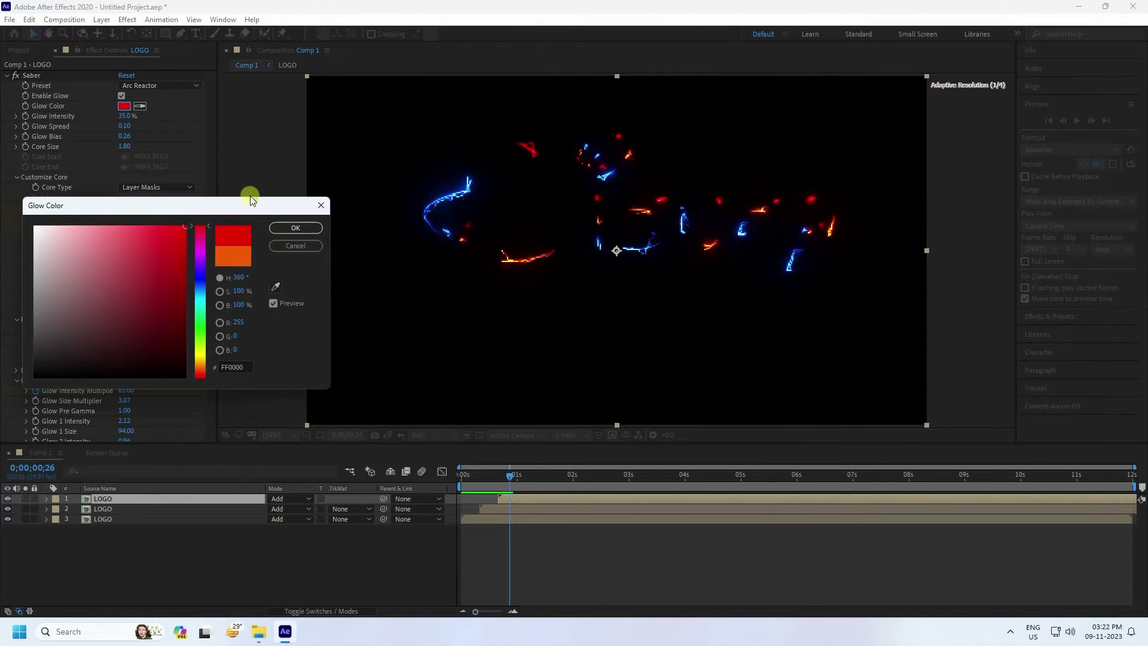
pyautogui.click(286, 228)
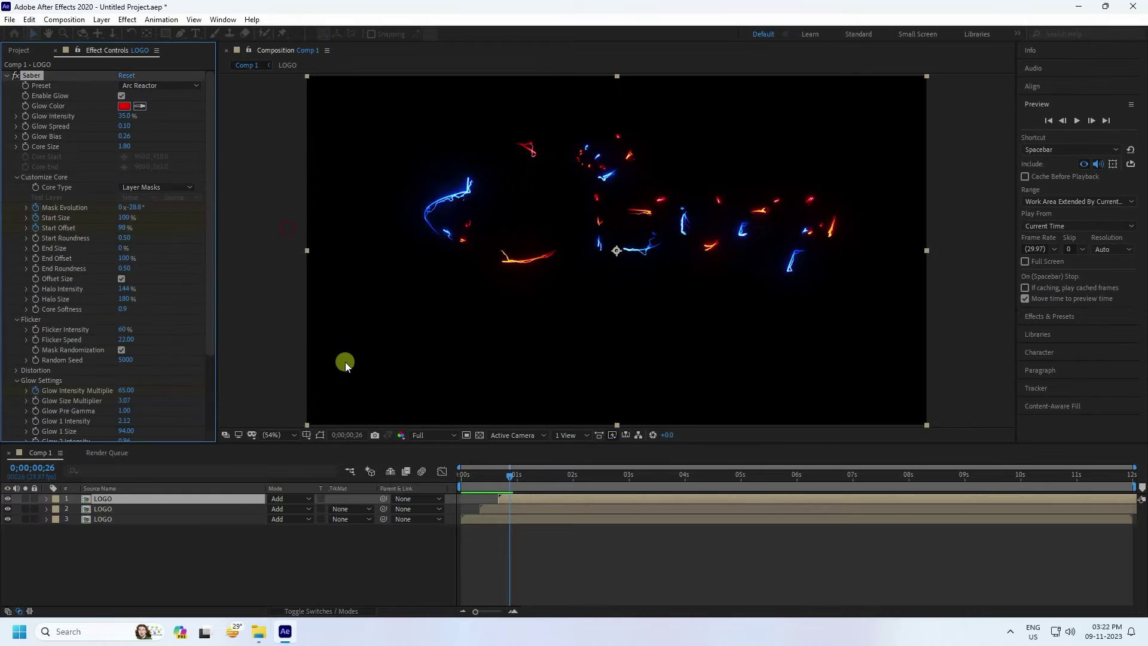
pyautogui.click(458, 475)
pyautogui.click(1077, 120)
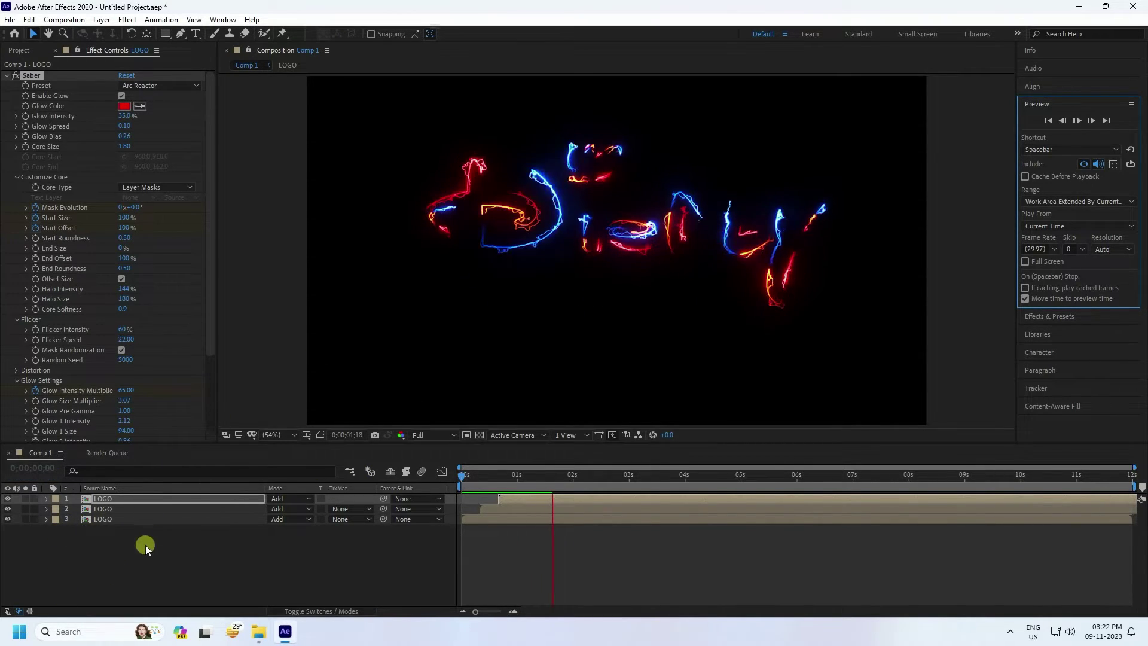
# Pre-compose the three LOGO layers into a composition named LOGO ANIMATION and preview the result
pyautogui.click(98, 558)
pyautogui.moveTo(146, 501); pyautogui.dragTo(167, 499)
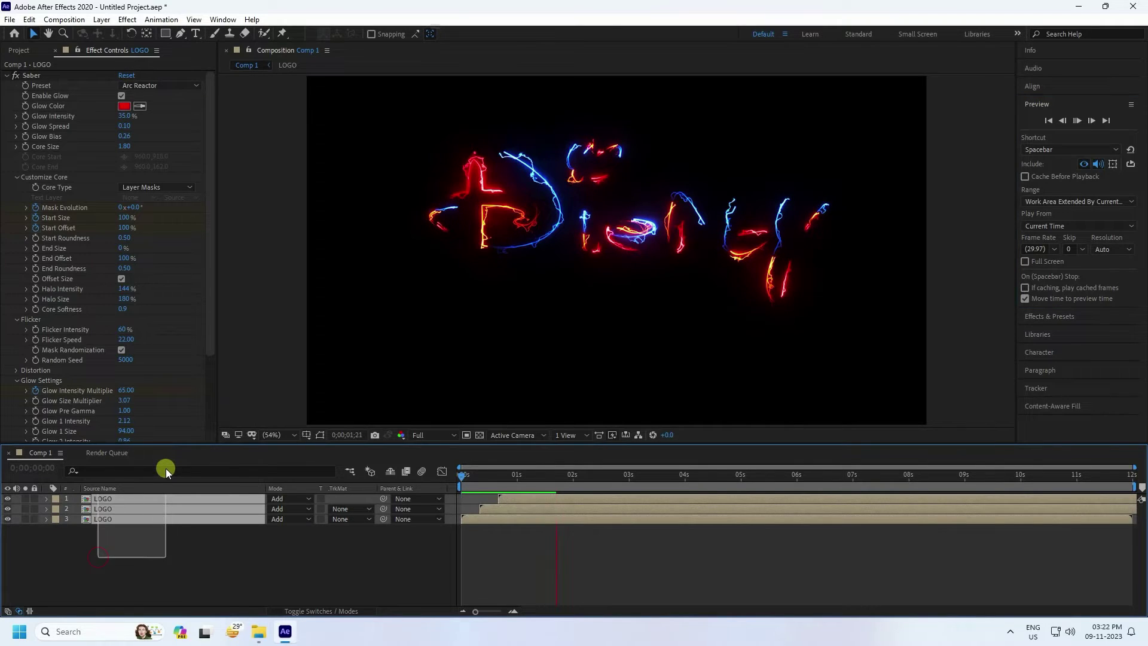
pyautogui.rightClick(150, 520)
pyautogui.click(196, 453)
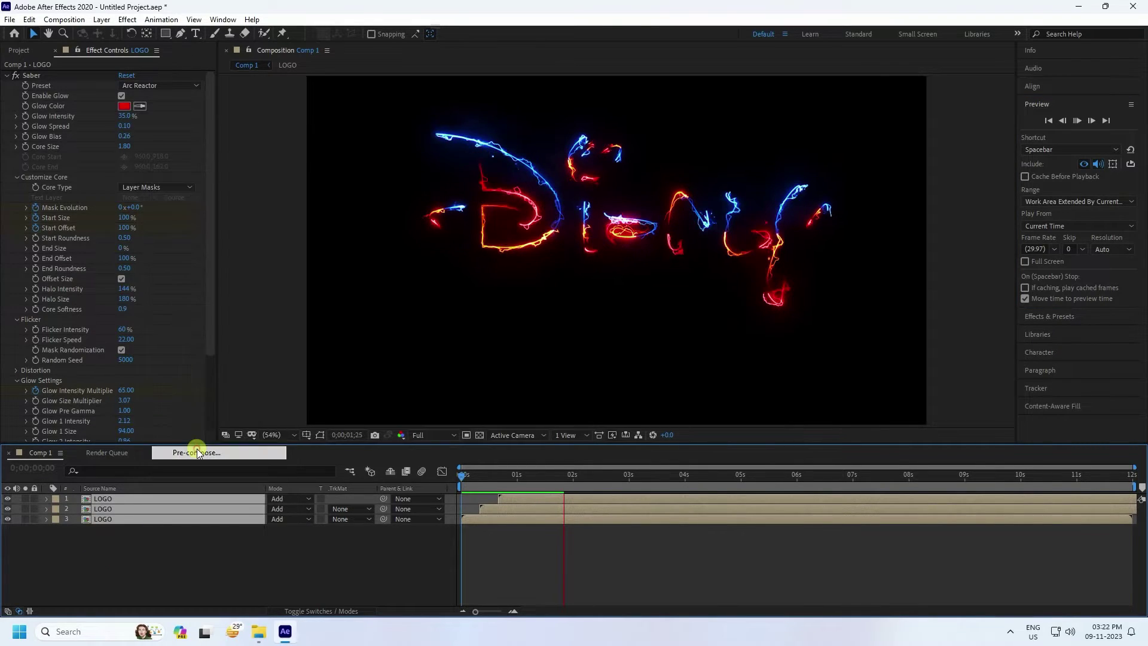
pyautogui.write('LOGO')
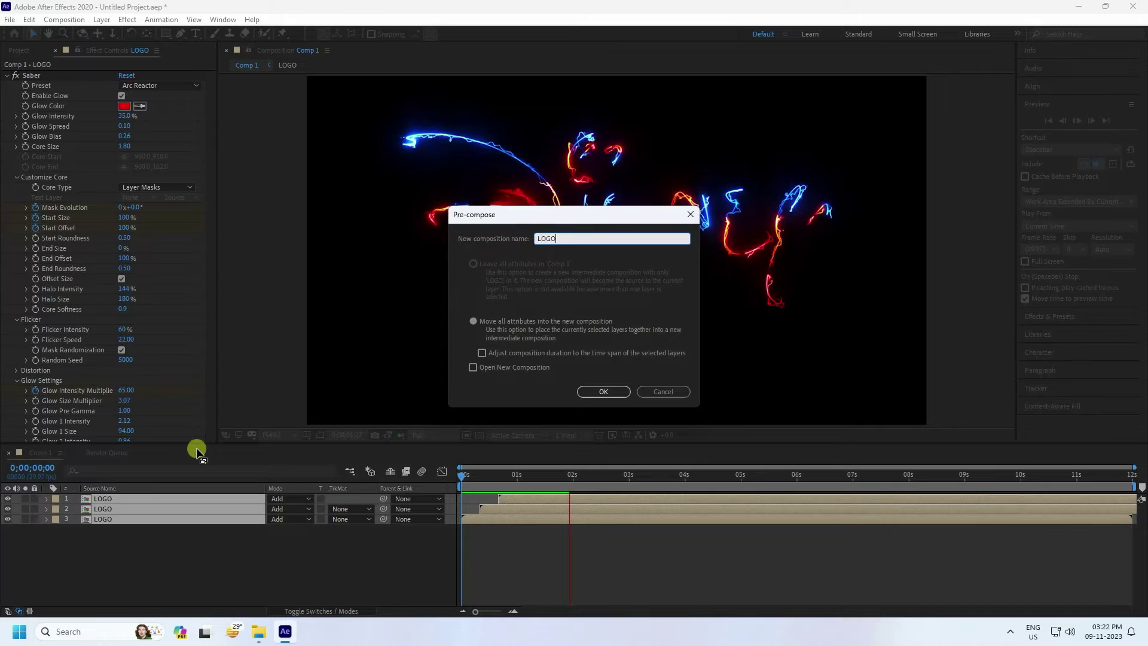
pyautogui.write(' ANIMATION')
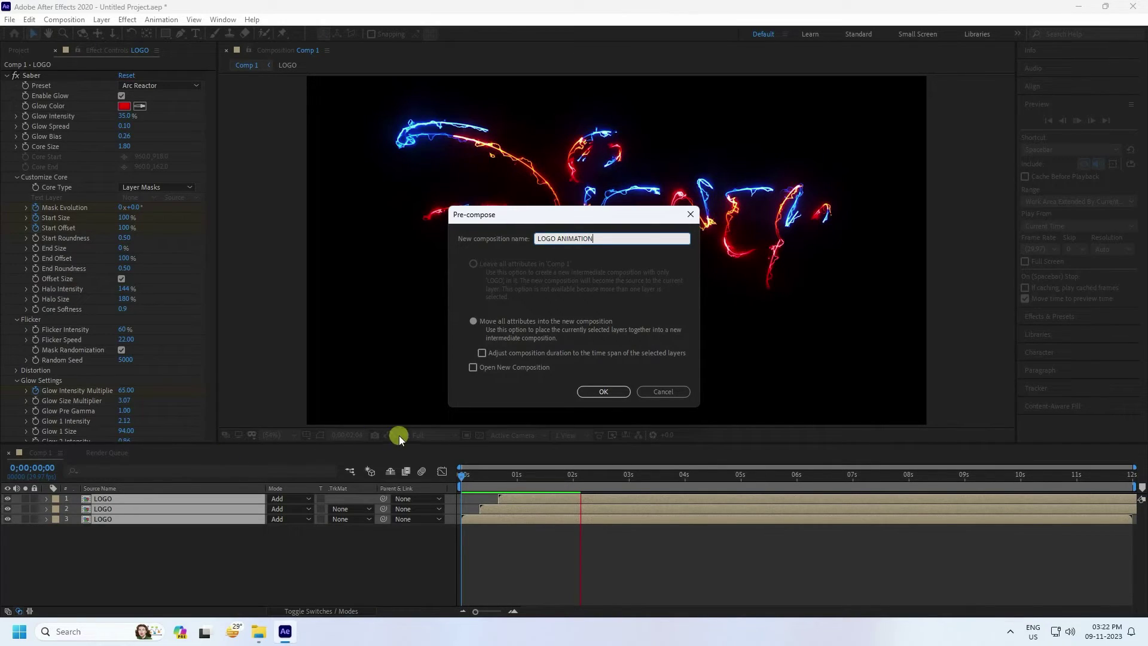
pyautogui.click(580, 392)
pyautogui.click(573, 472)
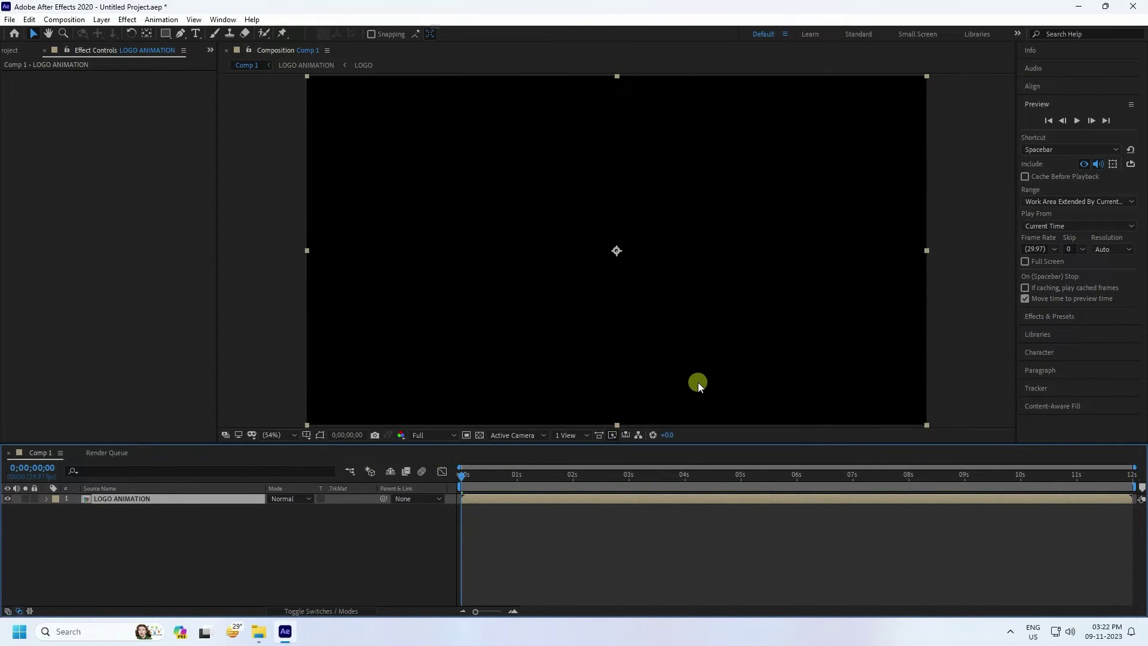
pyautogui.click(1074, 122)
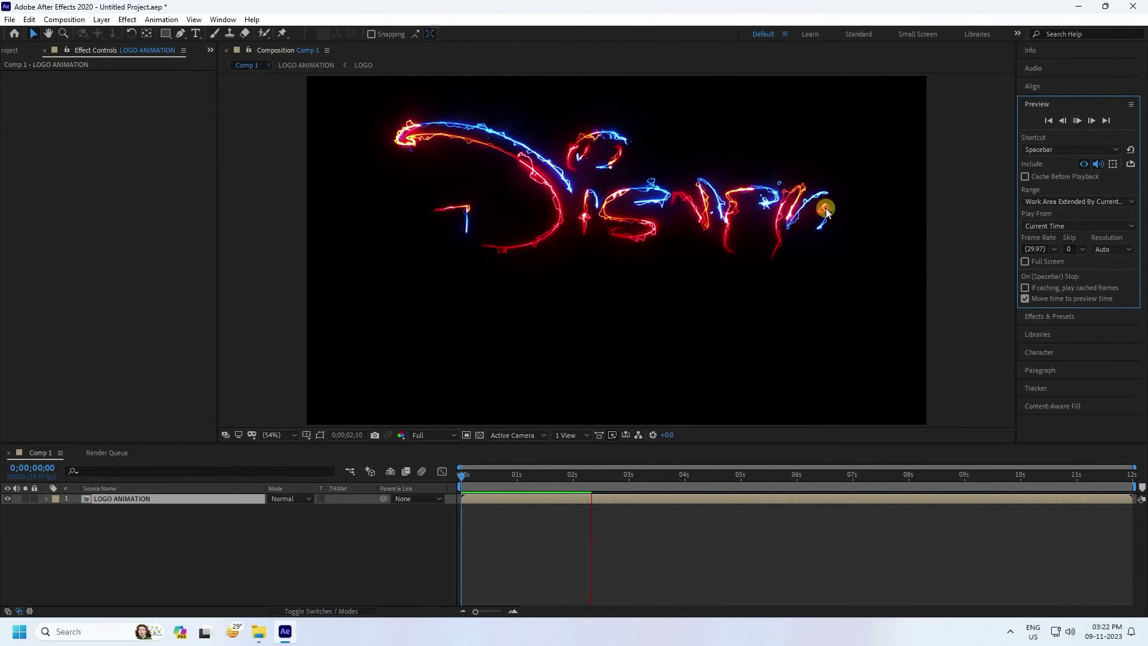
# Import the floor image from the LOGO folder and place it beneath the LOGO ANIMATION layer
pyautogui.click(10, 50)
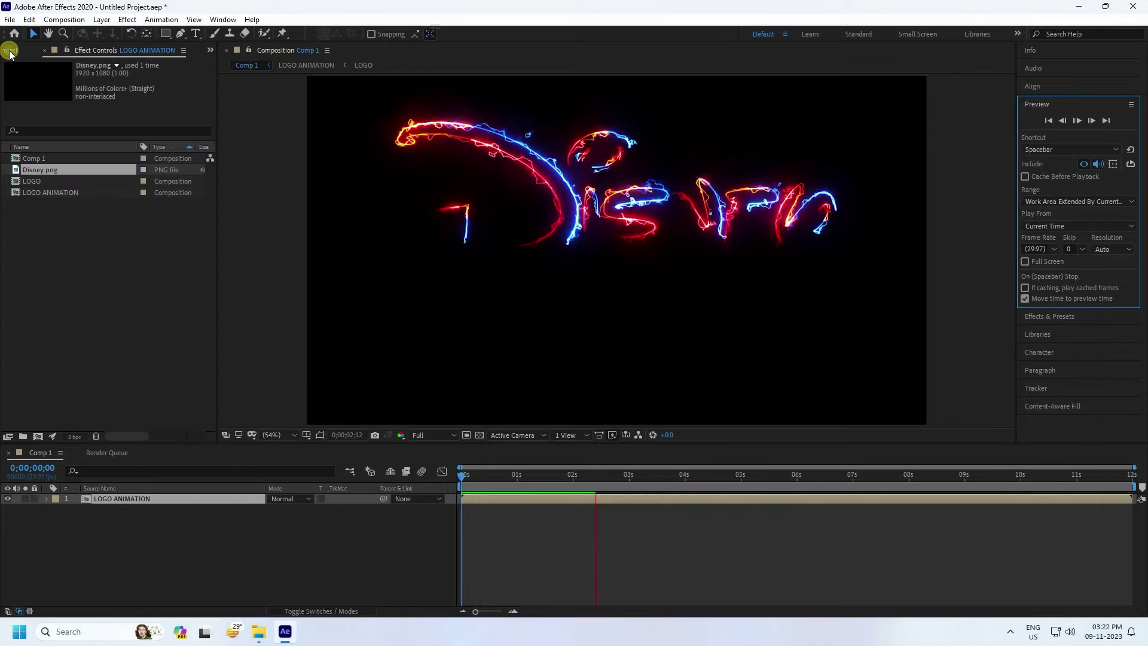
pyautogui.rightClick(84, 254)
pyautogui.click(130, 310)
pyautogui.click(261, 311)
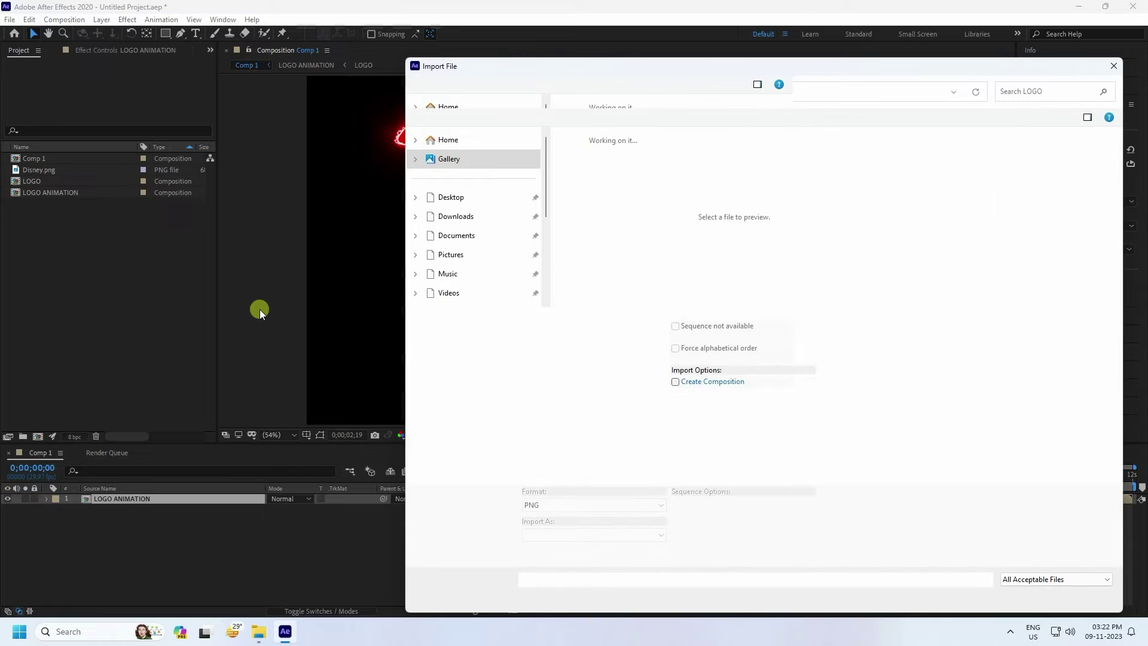
pyautogui.click(904, 188)
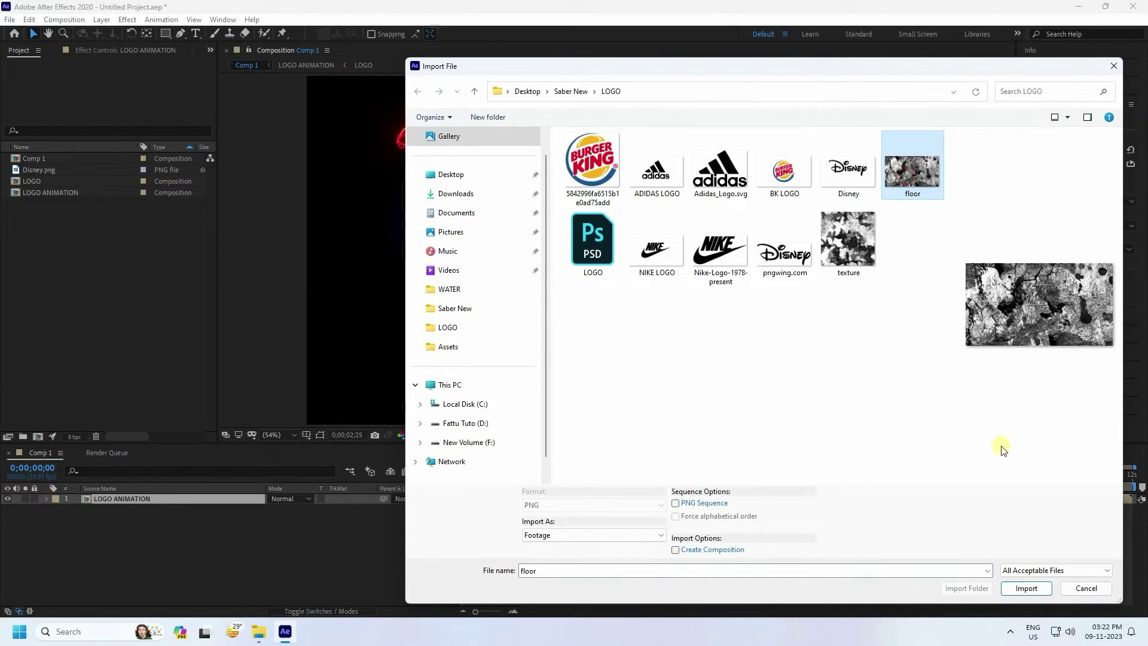
pyautogui.click(1027, 588)
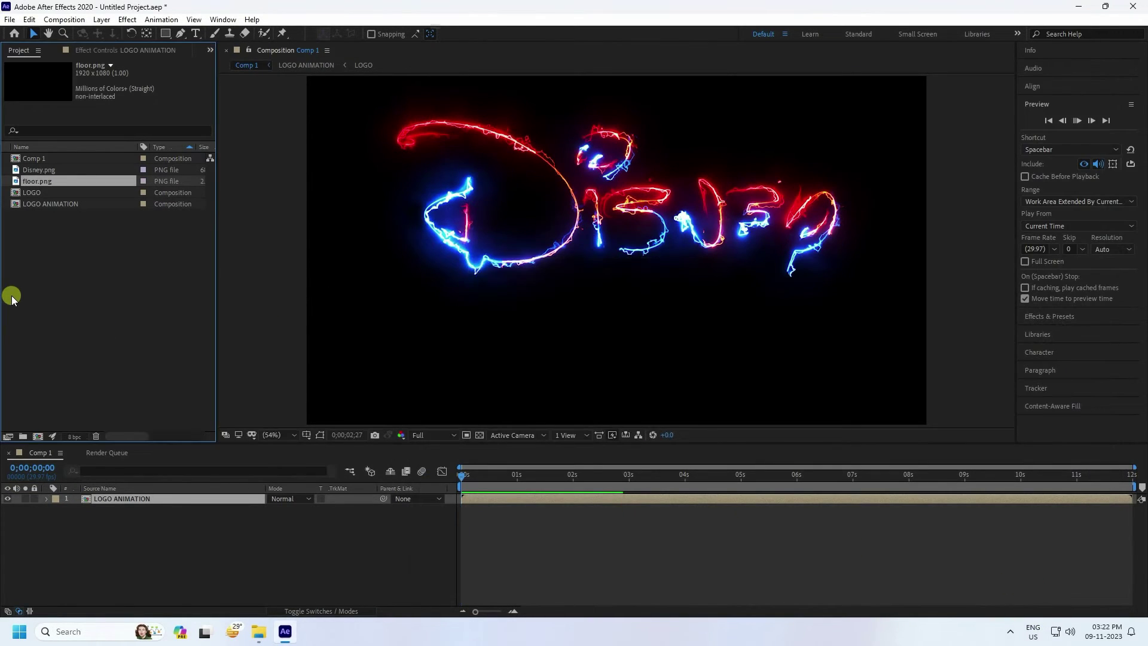
pyautogui.moveTo(45, 182); pyautogui.dragTo(121, 602)
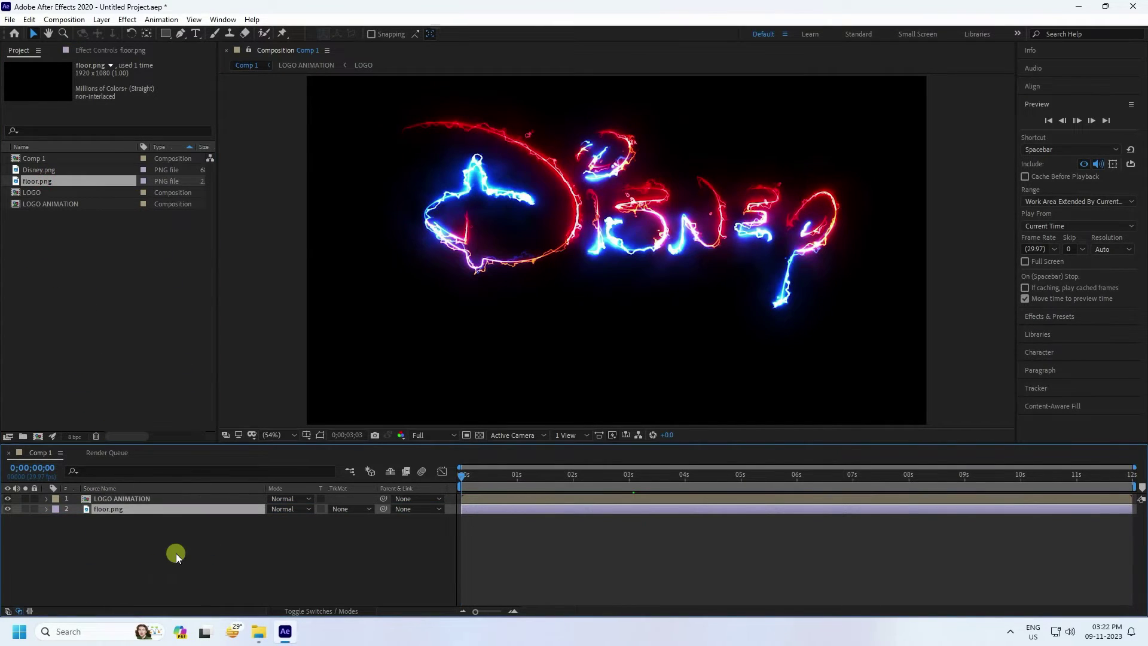
# Pre-compose the floor.png layer into a new composition named FLOOR
pyautogui.click(120, 526)
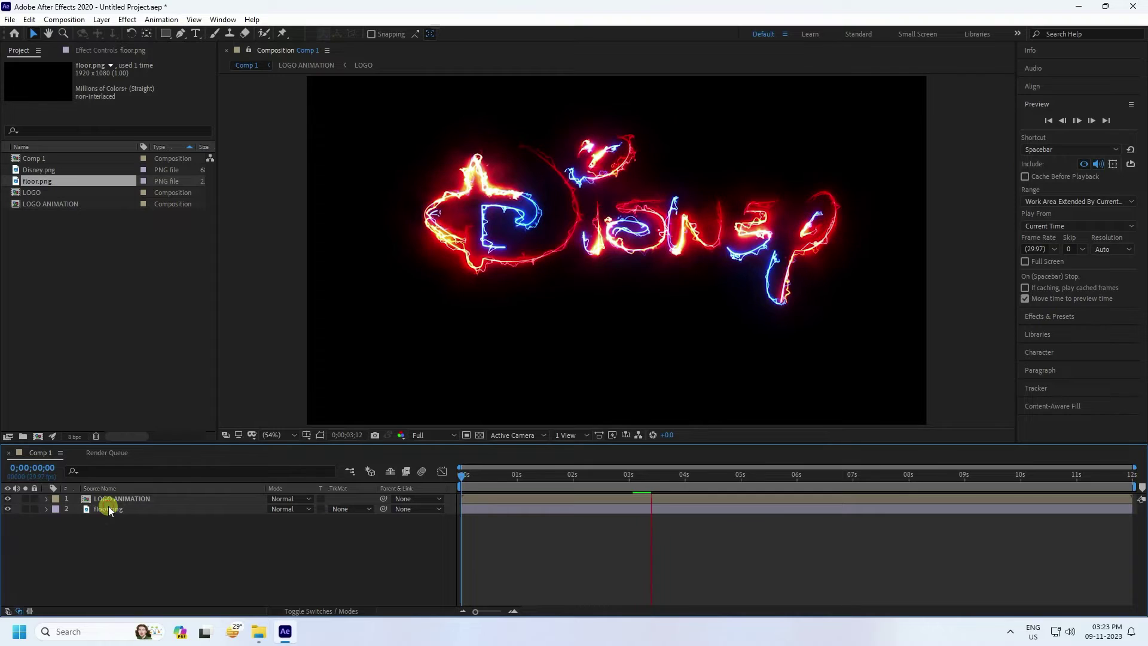
pyautogui.rightClick(109, 507)
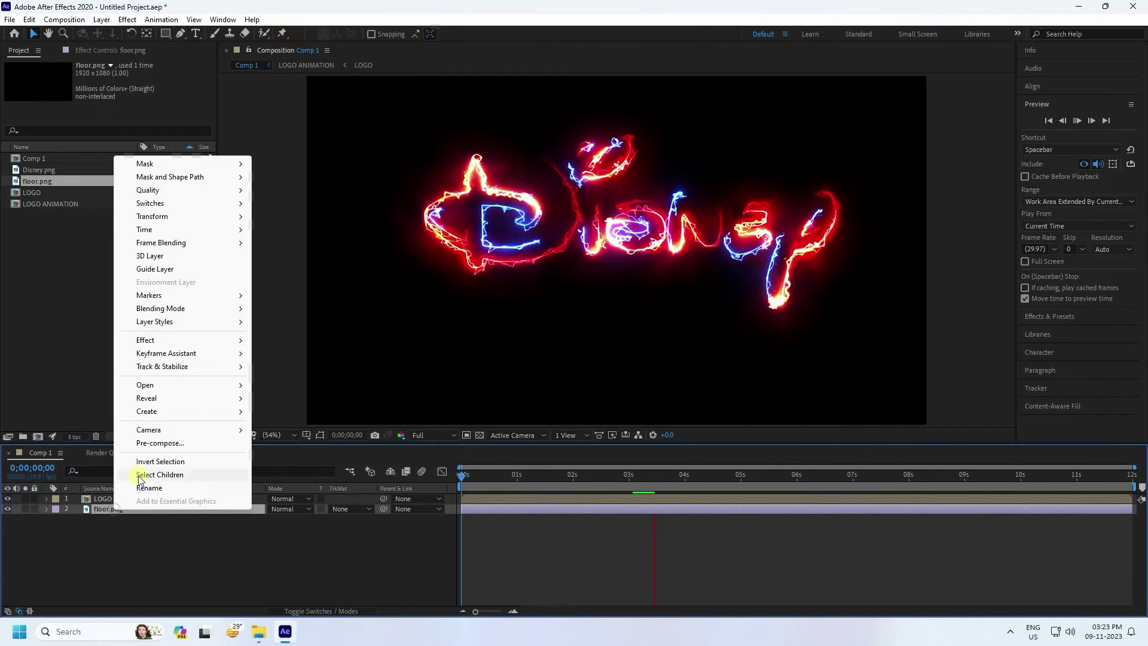
pyautogui.click(147, 444)
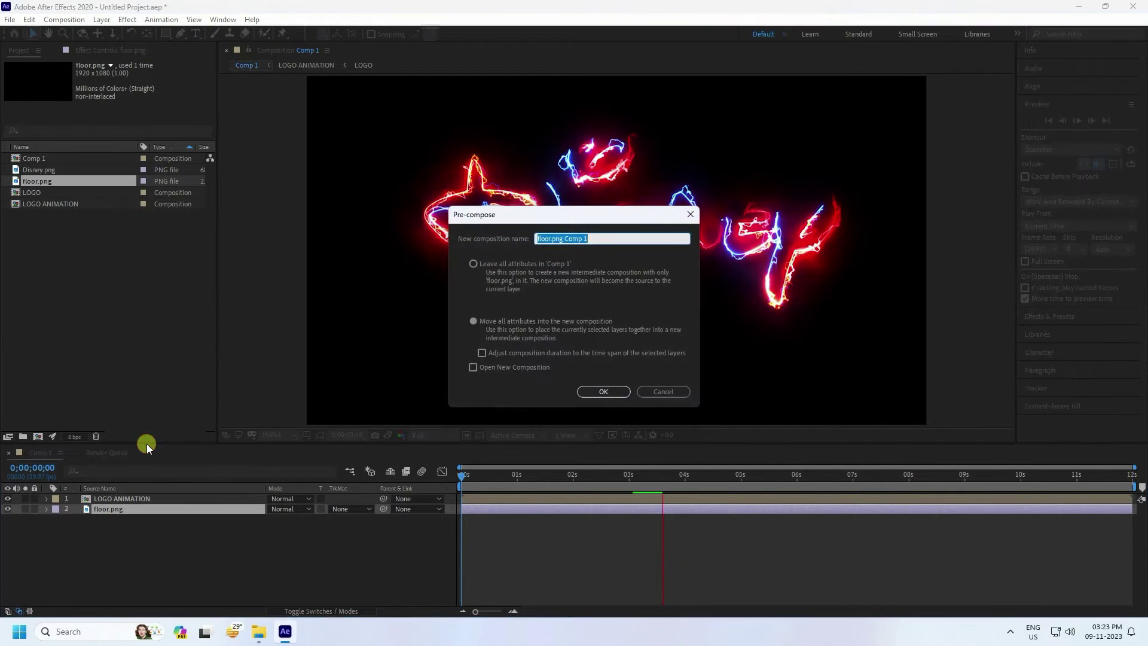
pyautogui.write('FLOOR')
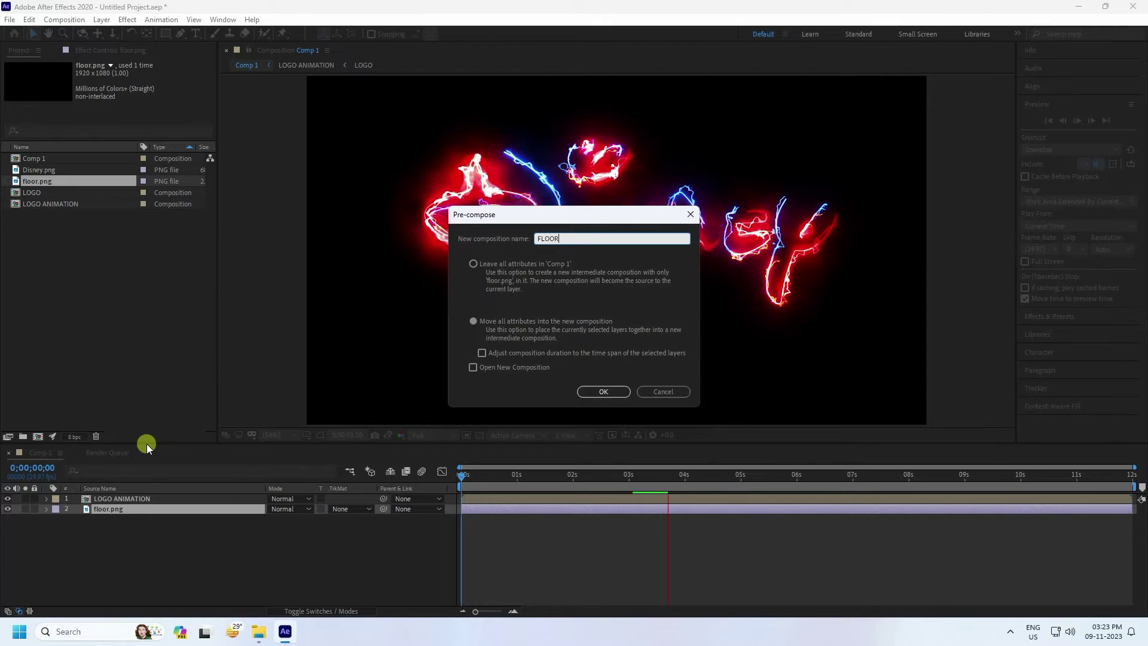
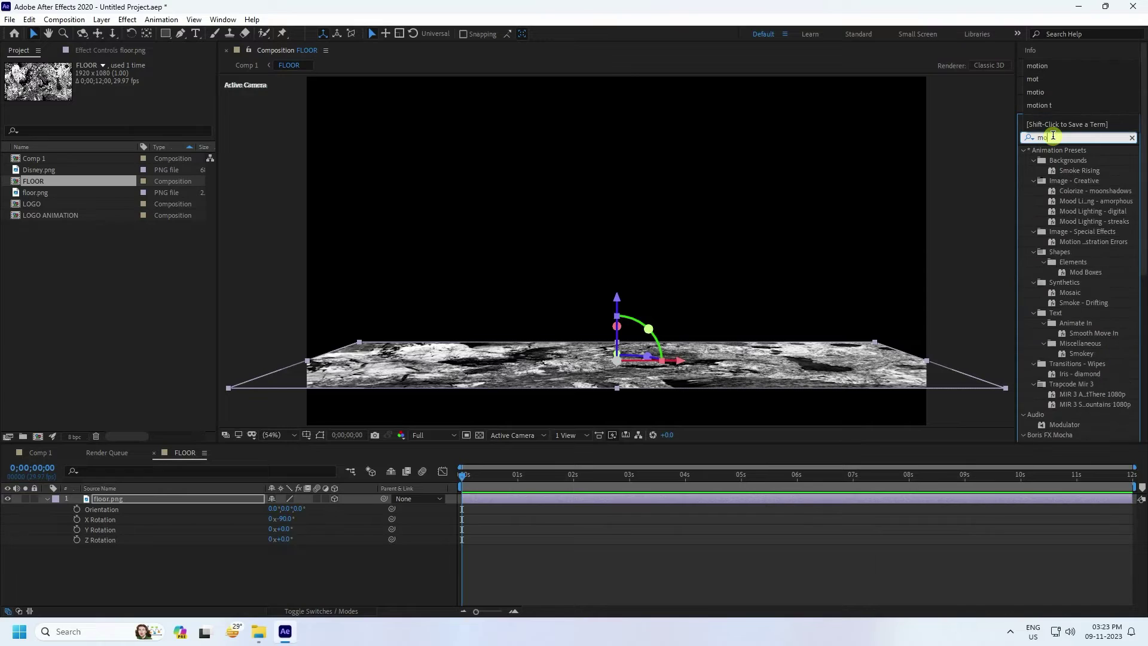
# Apply Motion Tile to the floor.png layer with an output width of 250 and an output height of 500
pyautogui.write('tion')
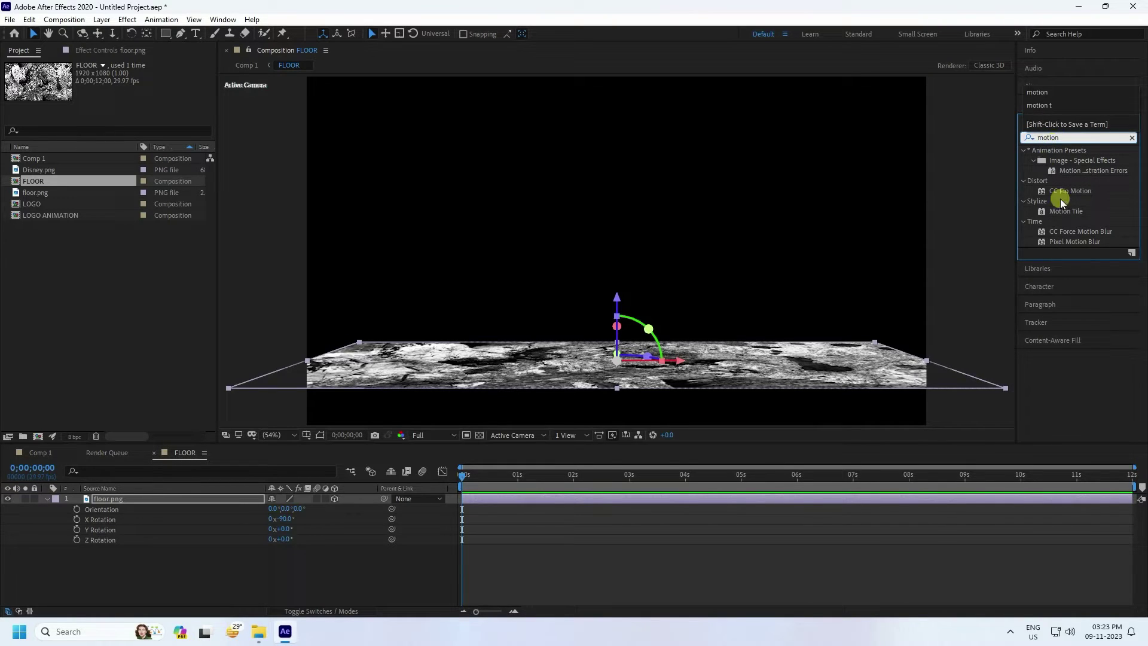
pyautogui.moveTo(1075, 211); pyautogui.dragTo(195, 498)
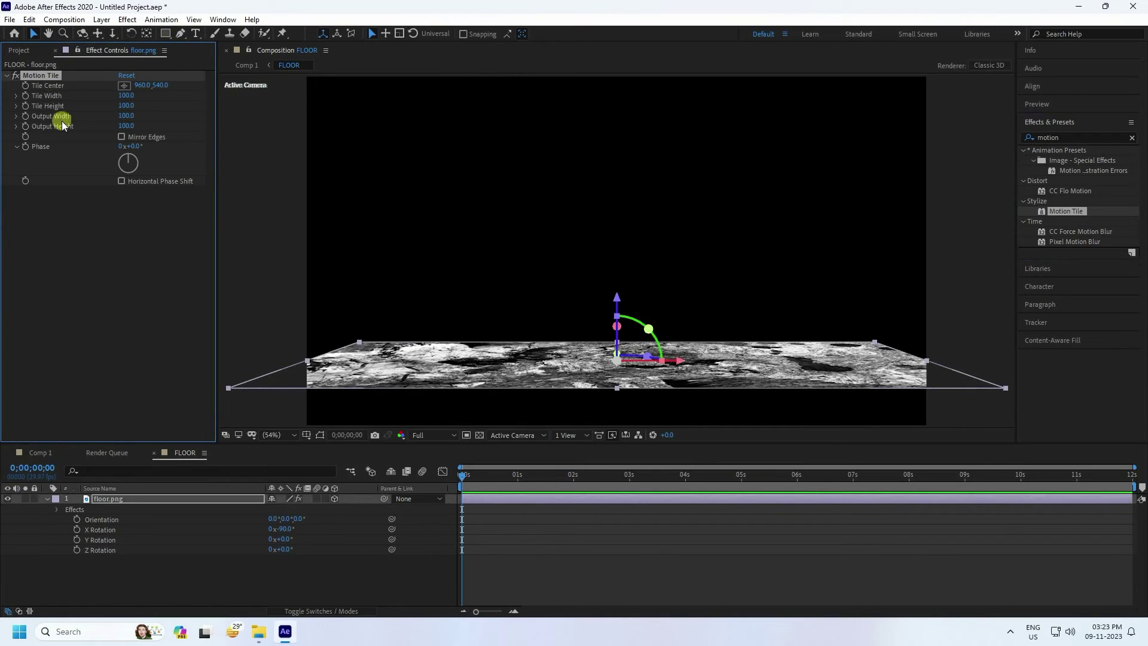
pyautogui.click(128, 126)
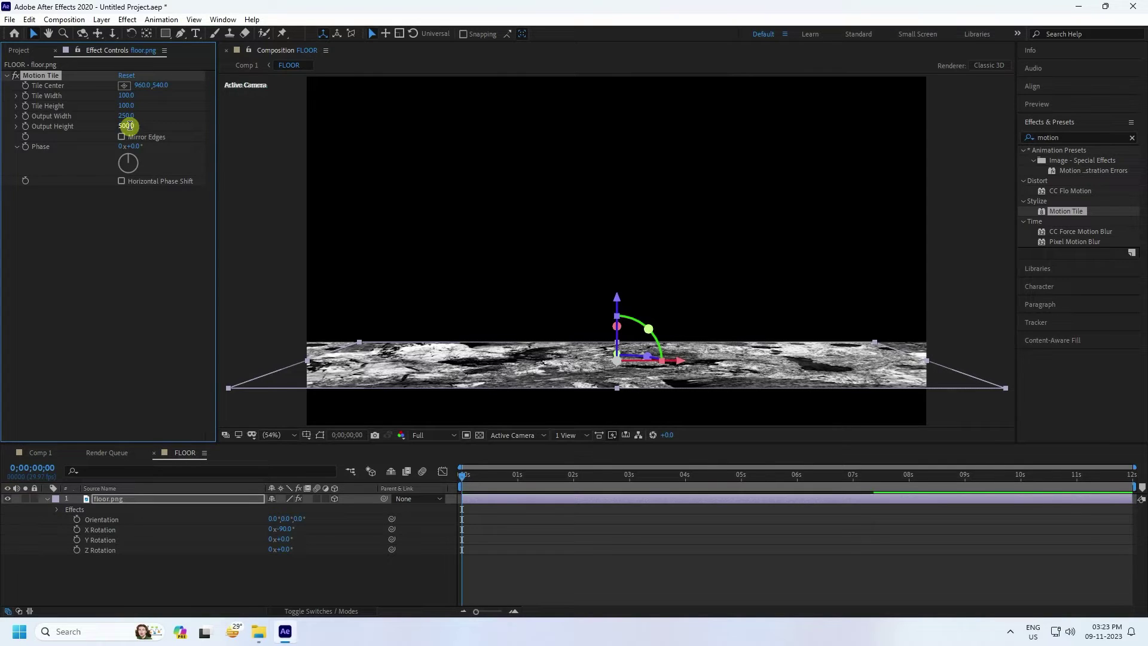
# Set the floor.png layer's Z position to 576 to move the tiled floor in depth
pyautogui.click(121, 497)
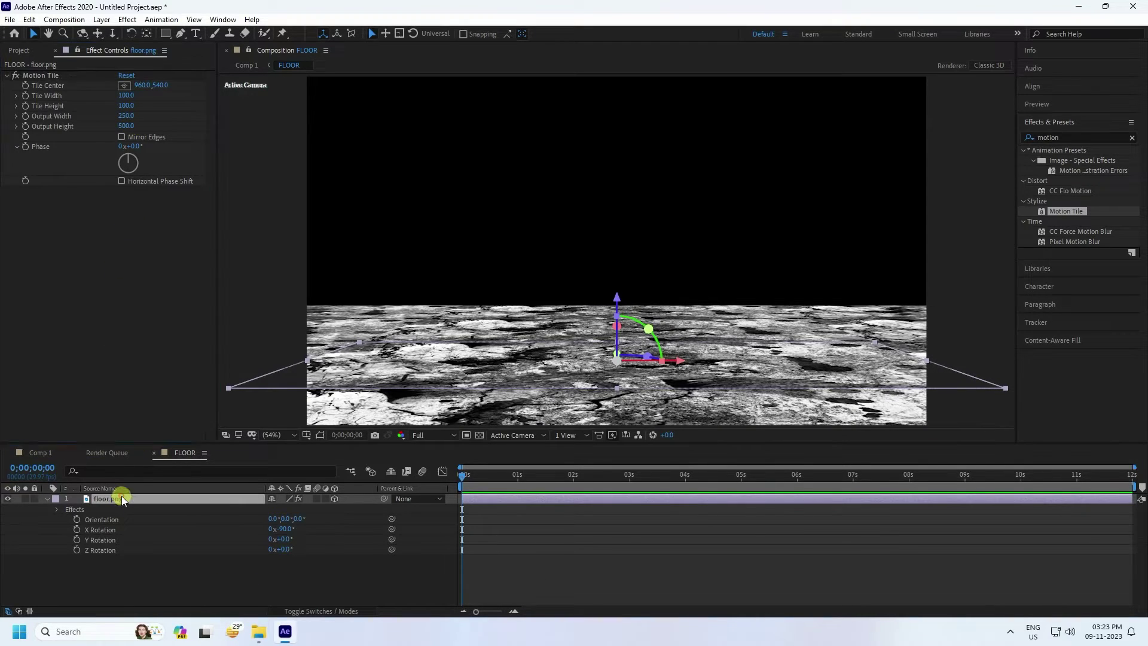
pyautogui.press('p')
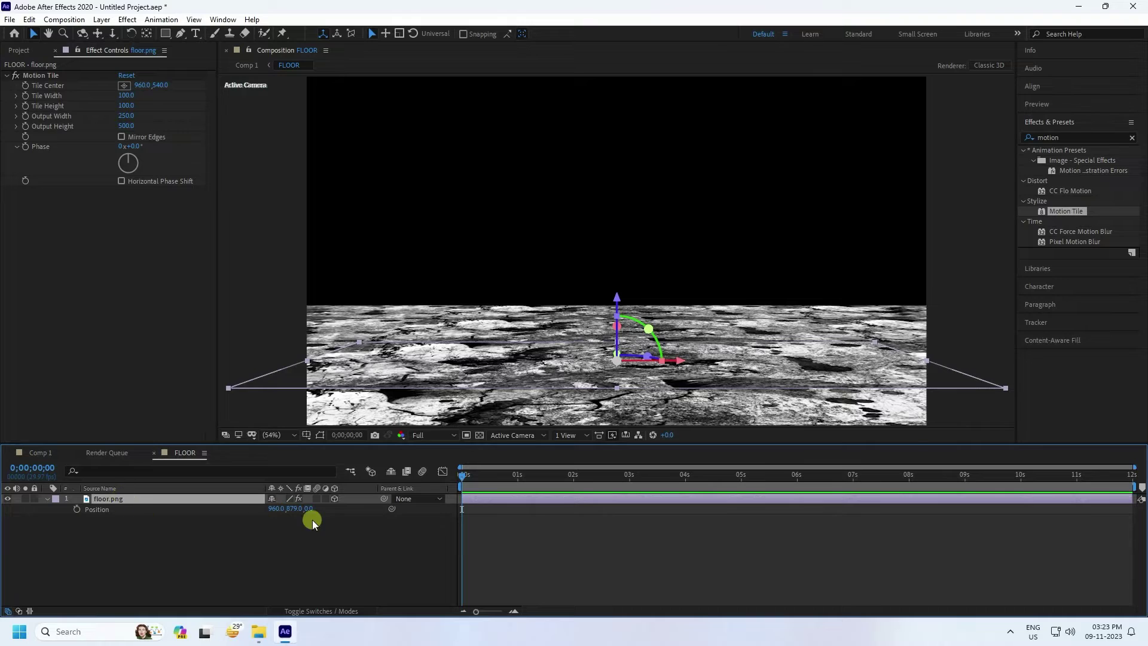
pyautogui.moveTo(294, 512); pyautogui.dragTo(661, 520)
pyautogui.hotkey('ctrl', 'z')
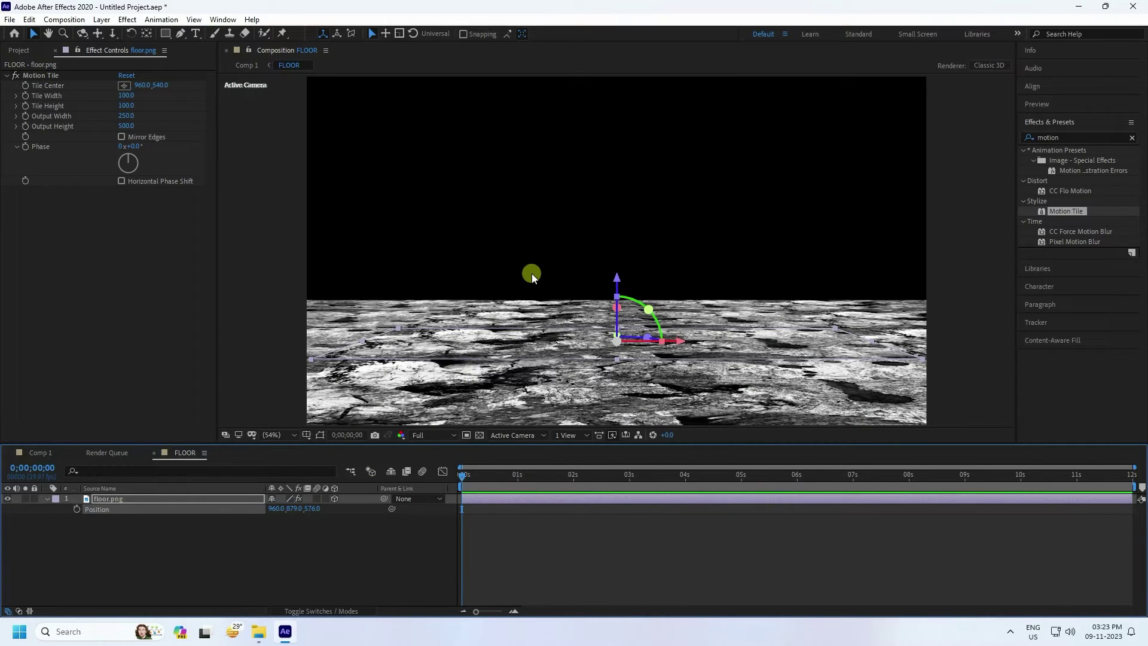
pyautogui.scroll(-3, 561, 284)
pyautogui.scroll(2, 458, 310)
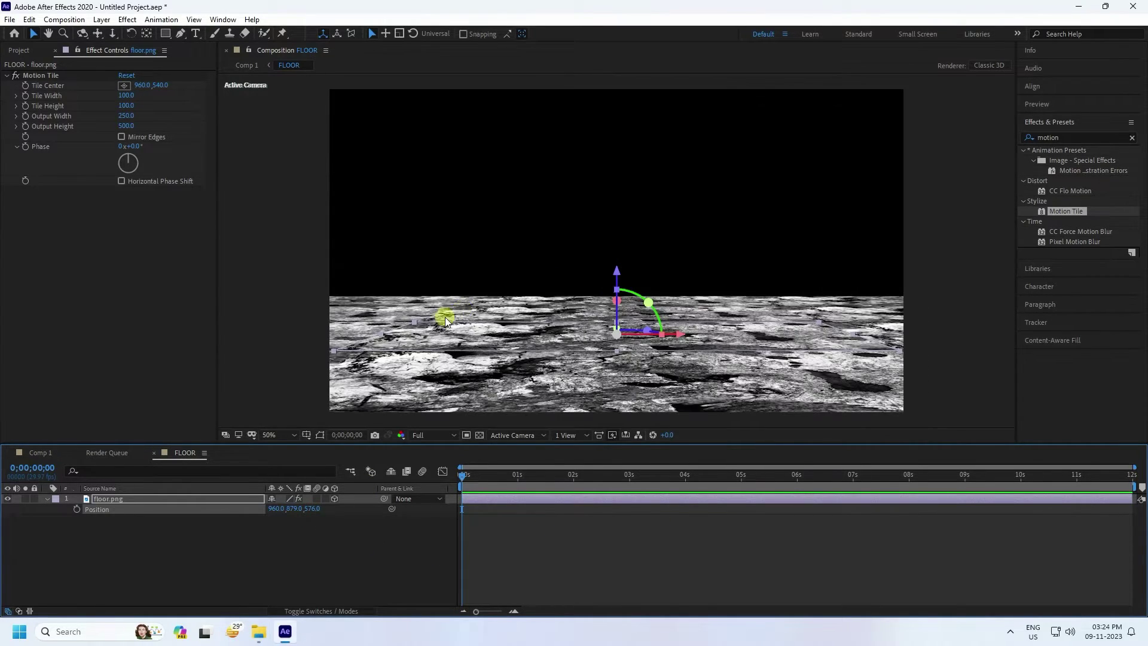
# Set the floor.png layer's Z position to 1111 and apply Levels to it with a gamma of 0.3
pyautogui.moveTo(320, 513); pyautogui.dragTo(622, 497)
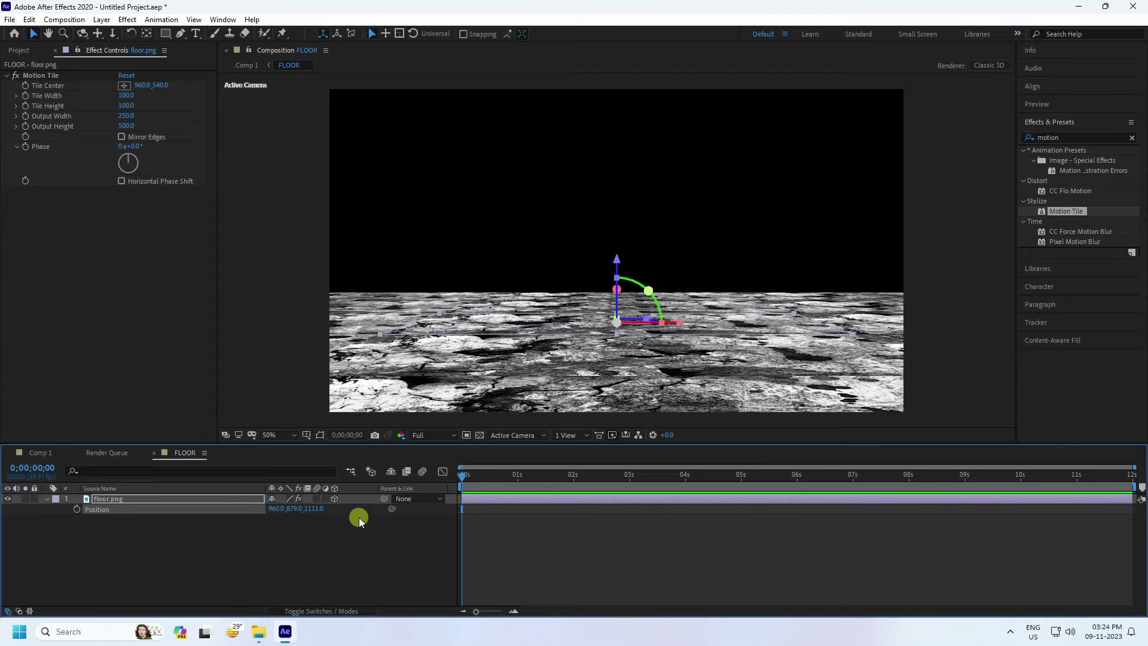
pyautogui.doubleClick(1068, 137)
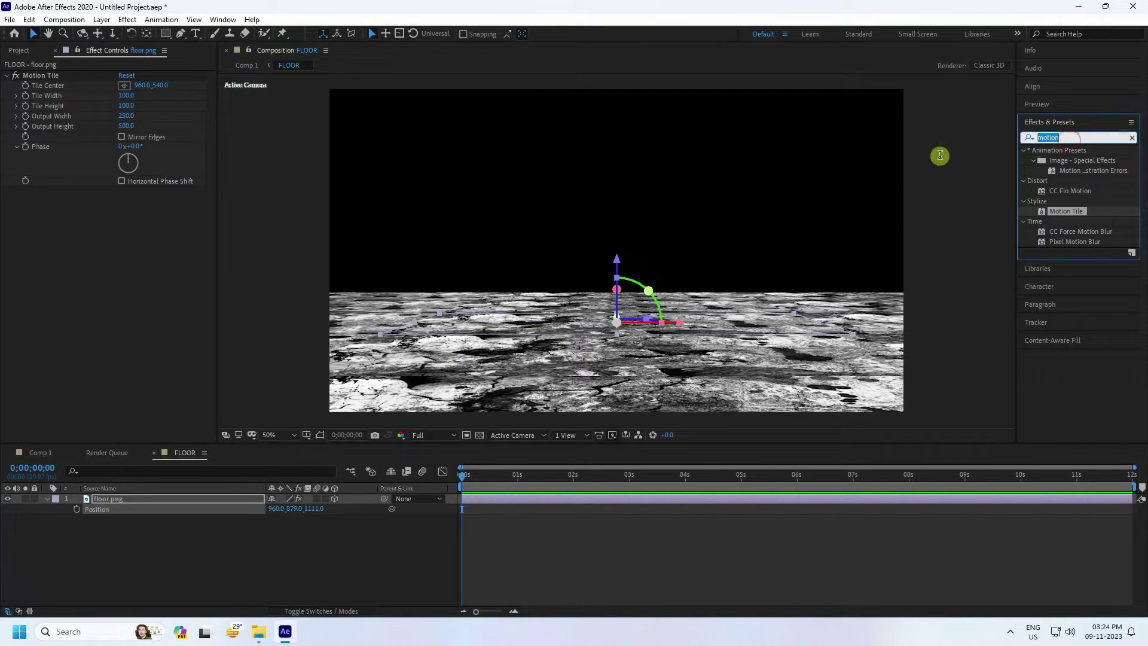
pyautogui.write('leve')
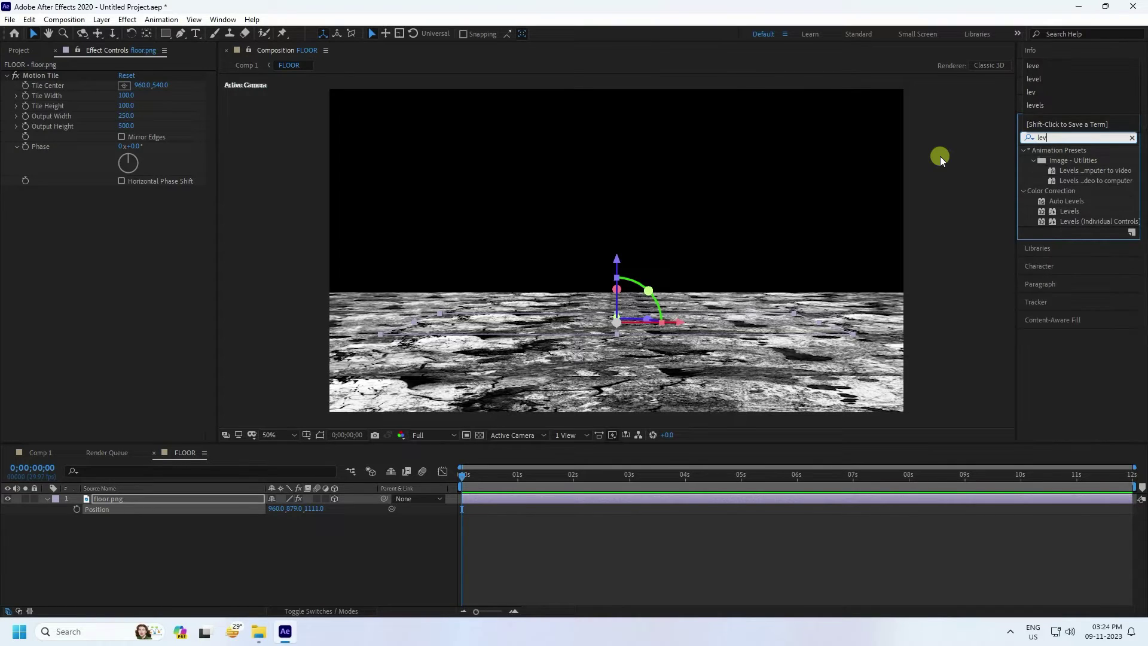
pyautogui.click(1002, 228)
pyautogui.moveTo(1069, 211); pyautogui.dragTo(108, 348)
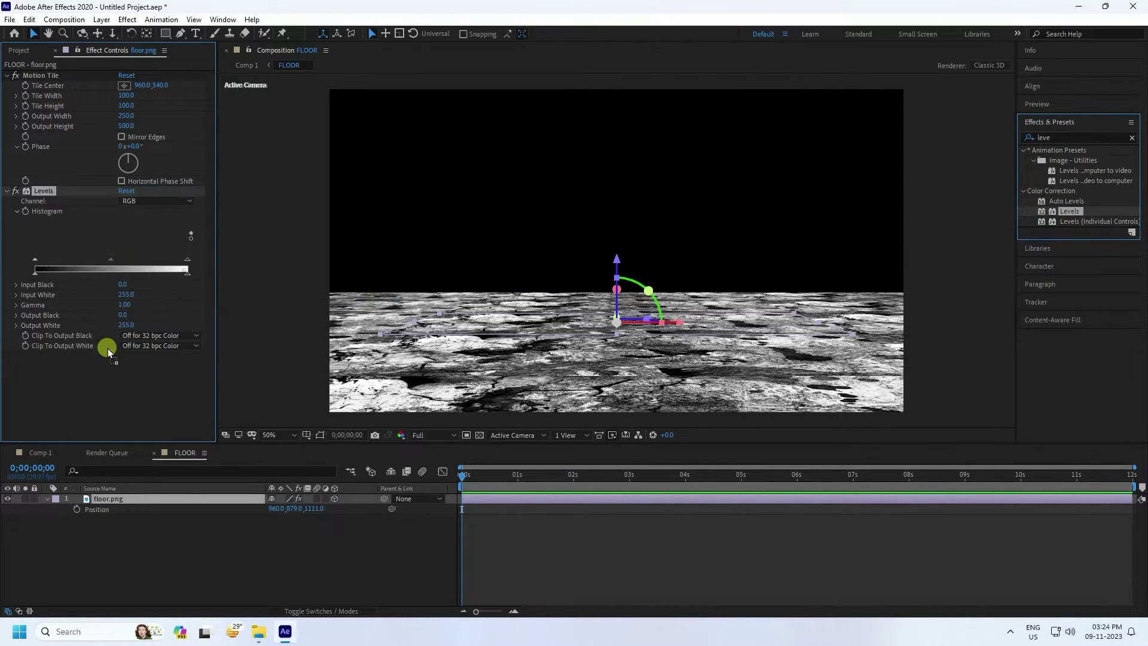
pyautogui.click(124, 305)
pyautogui.write('0.3')
pyautogui.press('Return')
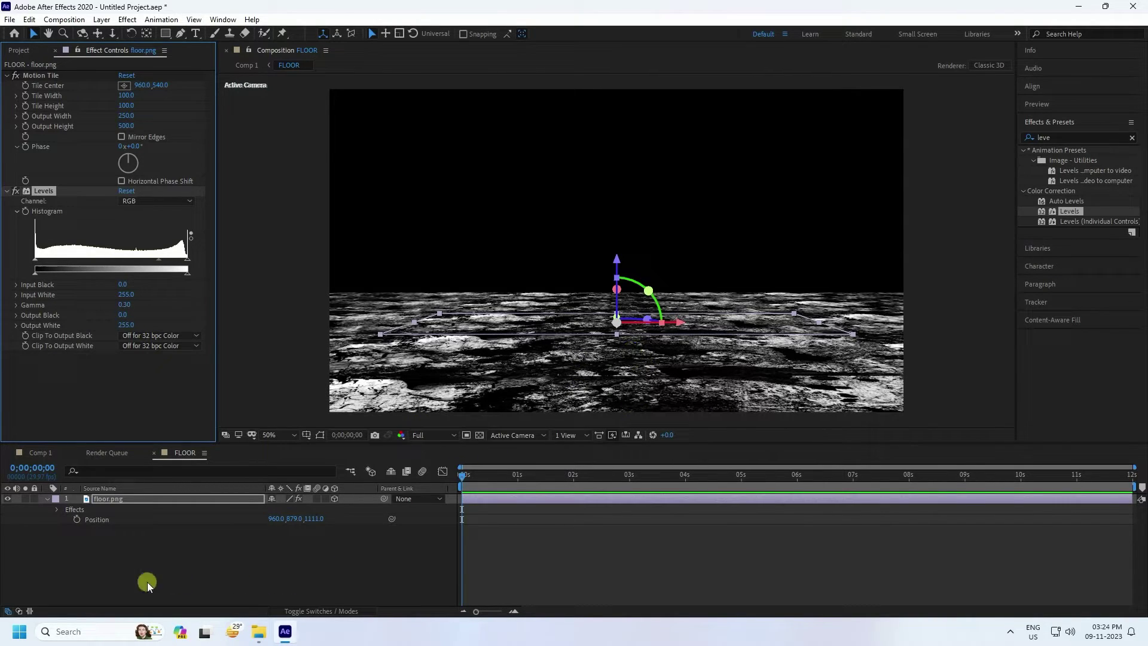
# In Comp 1, set the LOGO ANIMATION layer's blending mode to Add and preview the animation over the floor
pyautogui.click(77, 453)
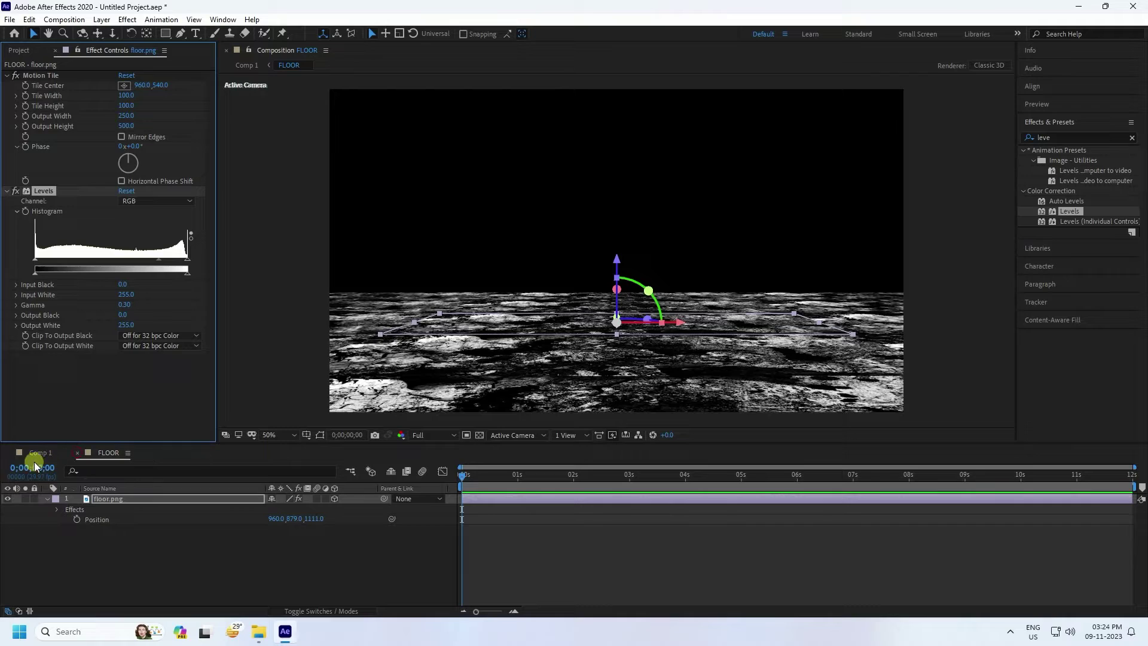
pyautogui.click(38, 452)
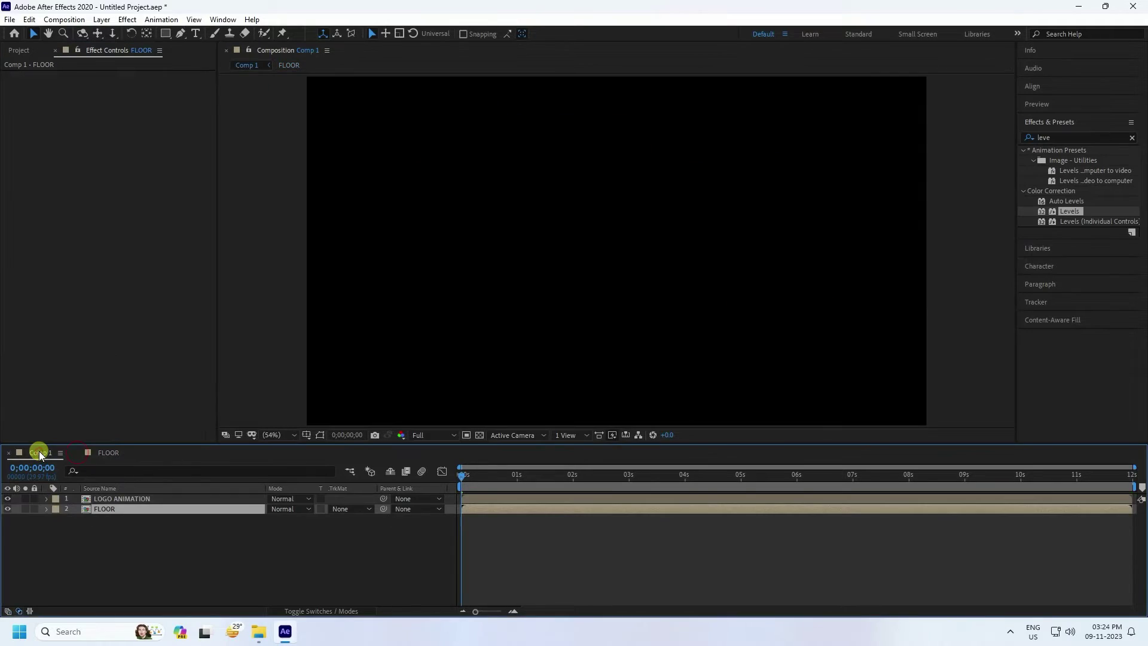
pyautogui.click(119, 499)
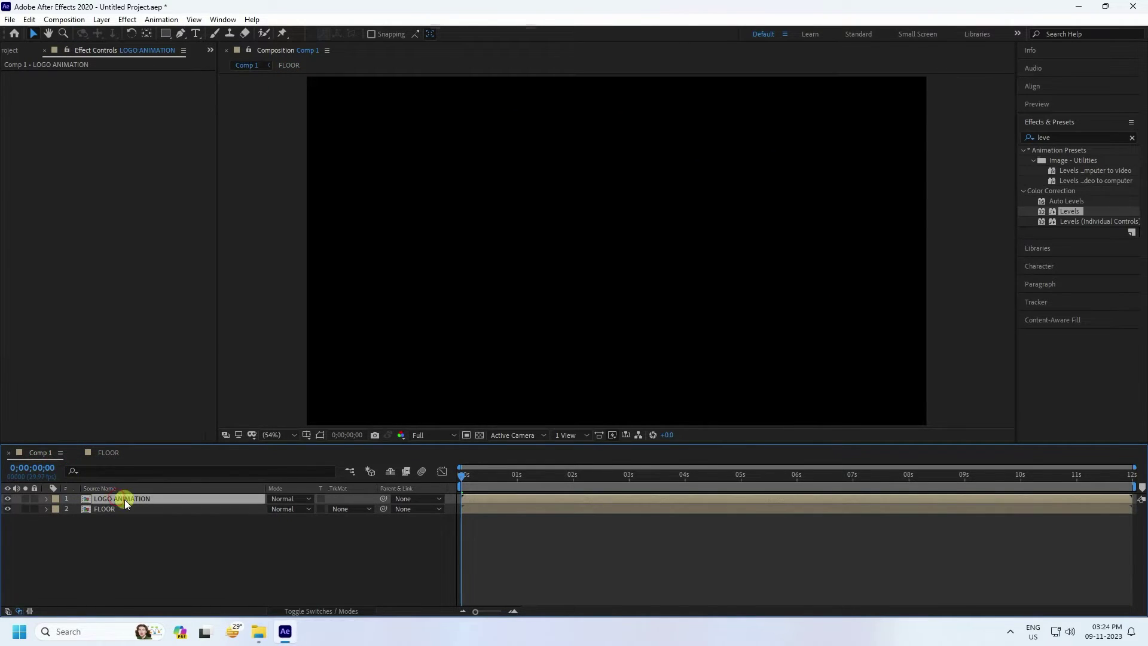
pyautogui.click(298, 498)
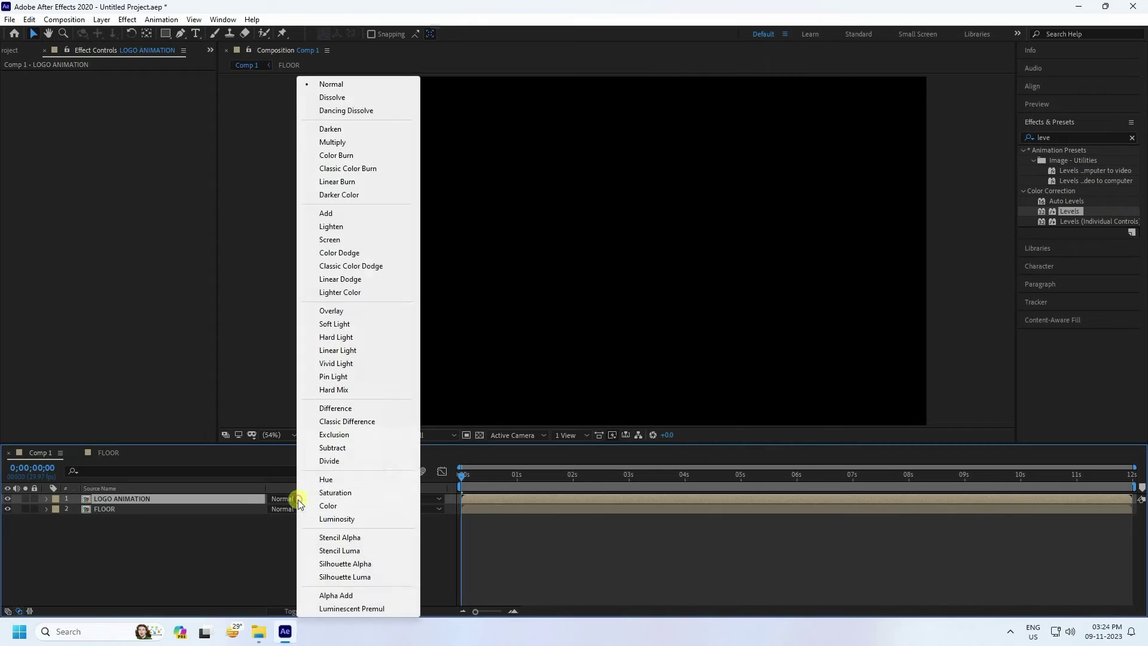
pyautogui.click(332, 216)
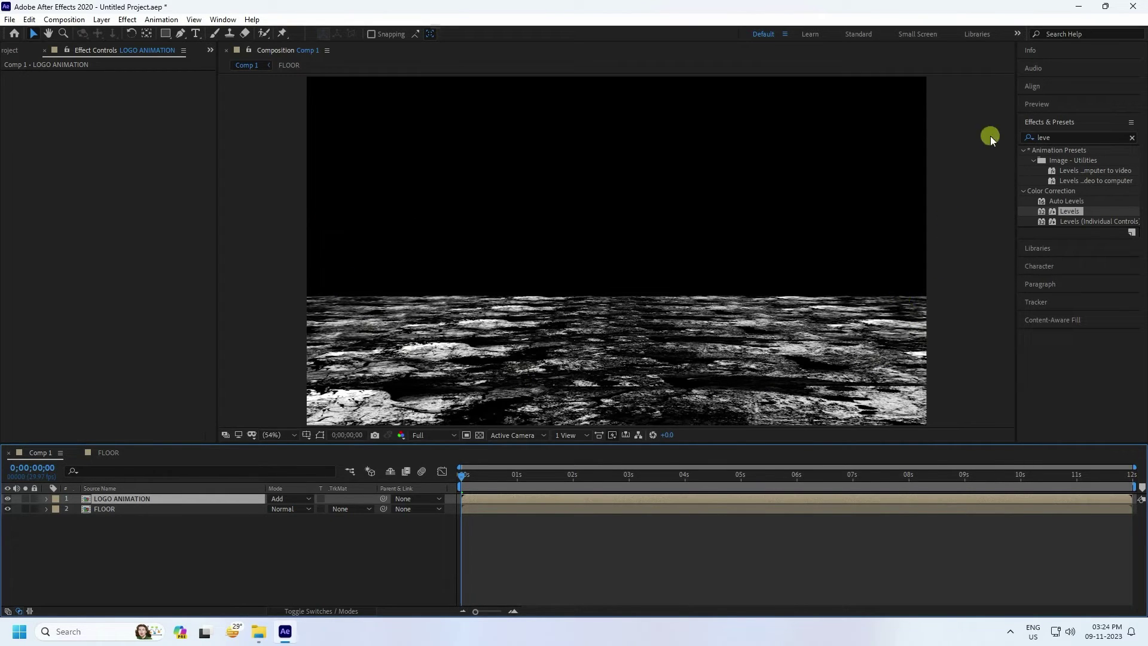
pyautogui.click(1038, 105)
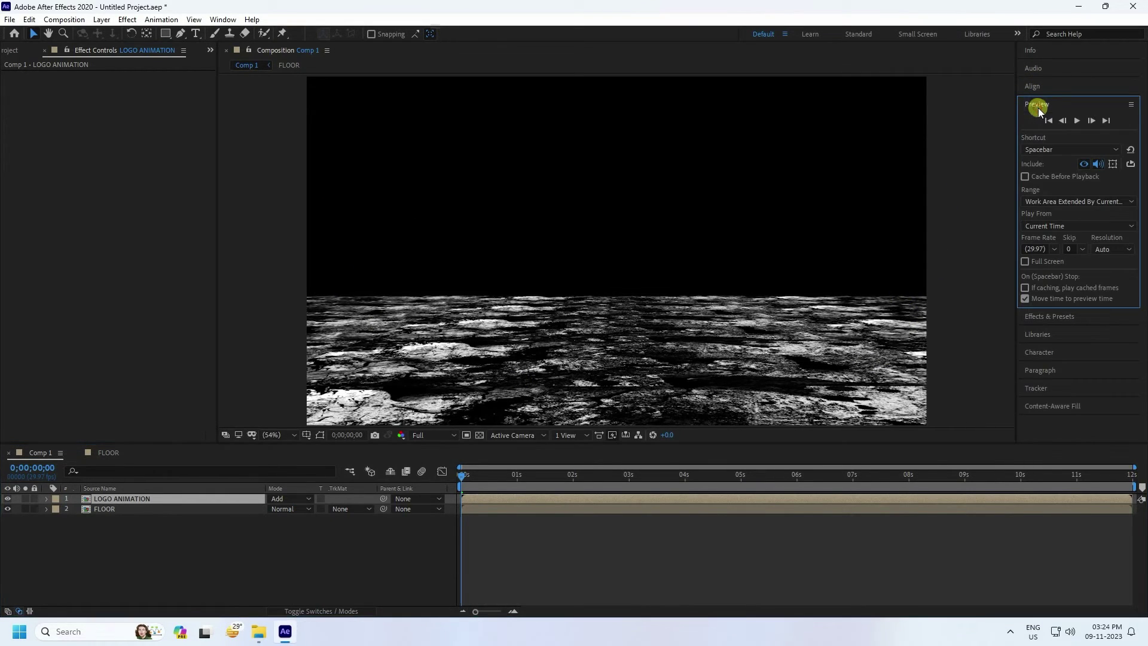
pyautogui.click(1077, 121)
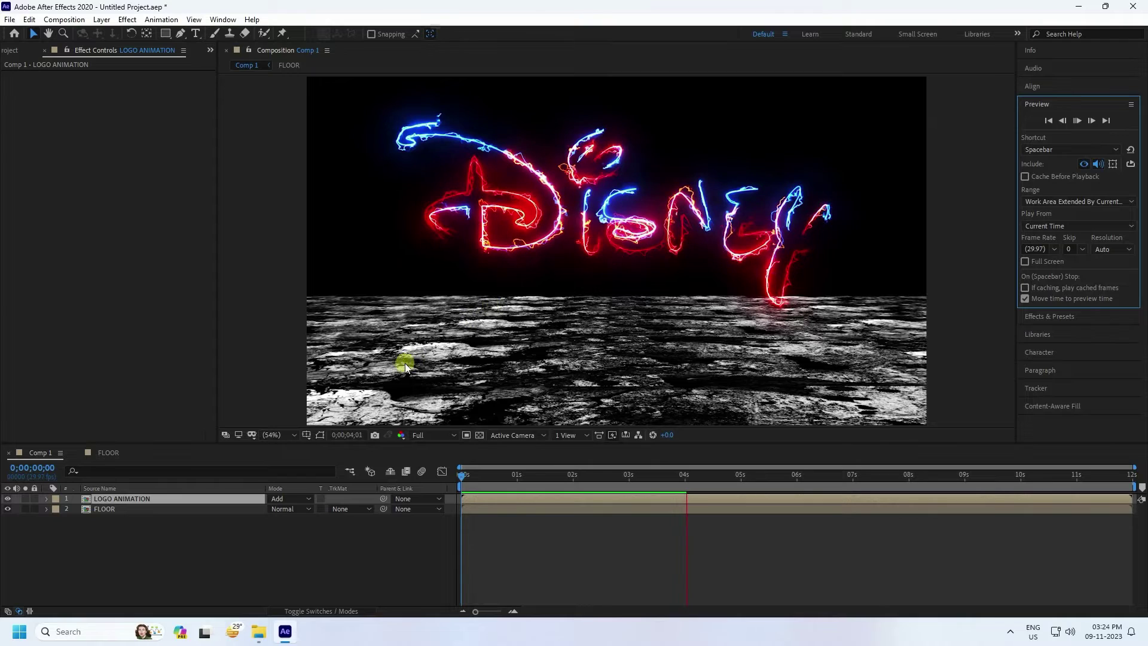
pyautogui.click(154, 492)
# Add an adjustment layer to Comp 1 and place it directly beneath the LOGO ANIMATION layer
pyautogui.rightClick(129, 557)
pyautogui.moveTo(157, 427)
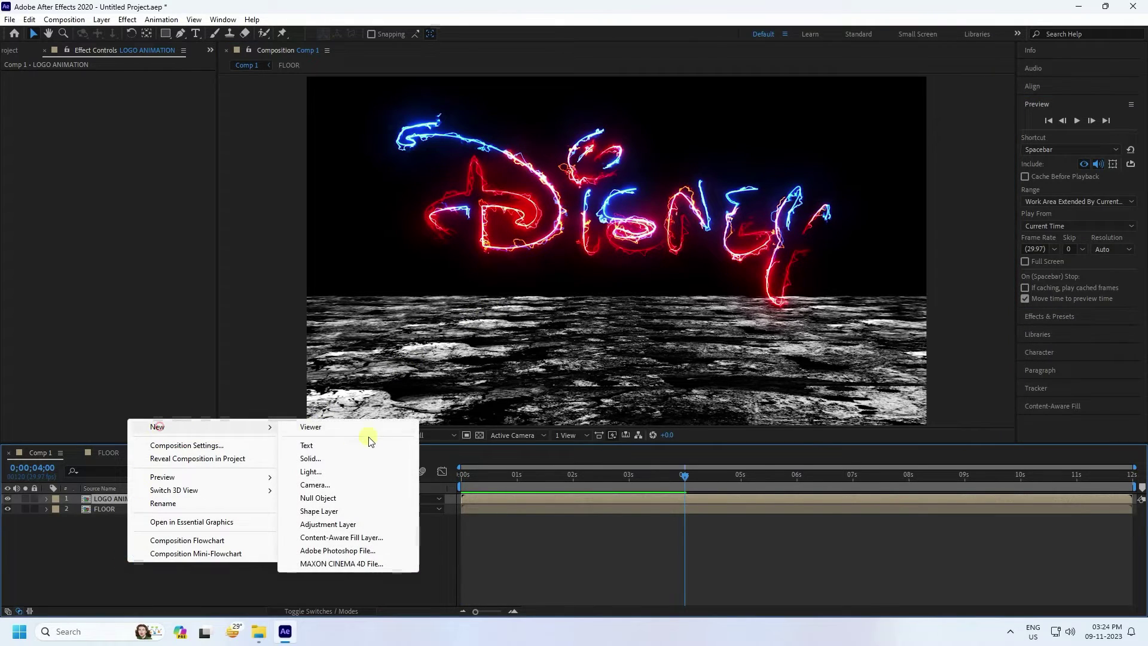
pyautogui.click(323, 524)
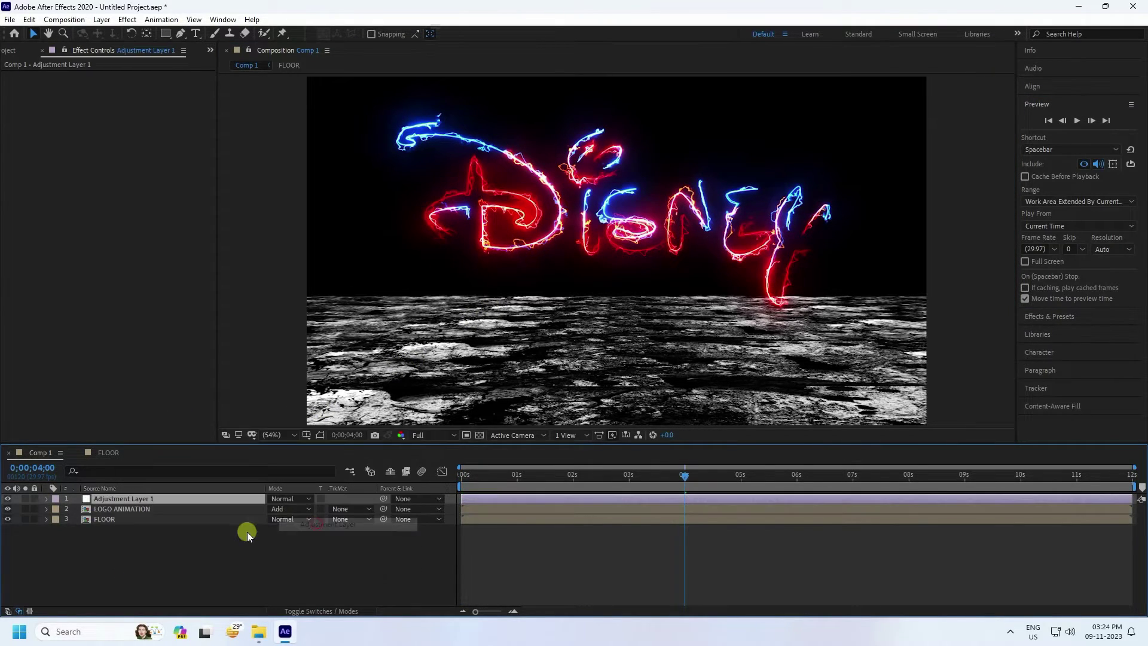
pyautogui.moveTo(111, 509); pyautogui.dragTo(113, 501)
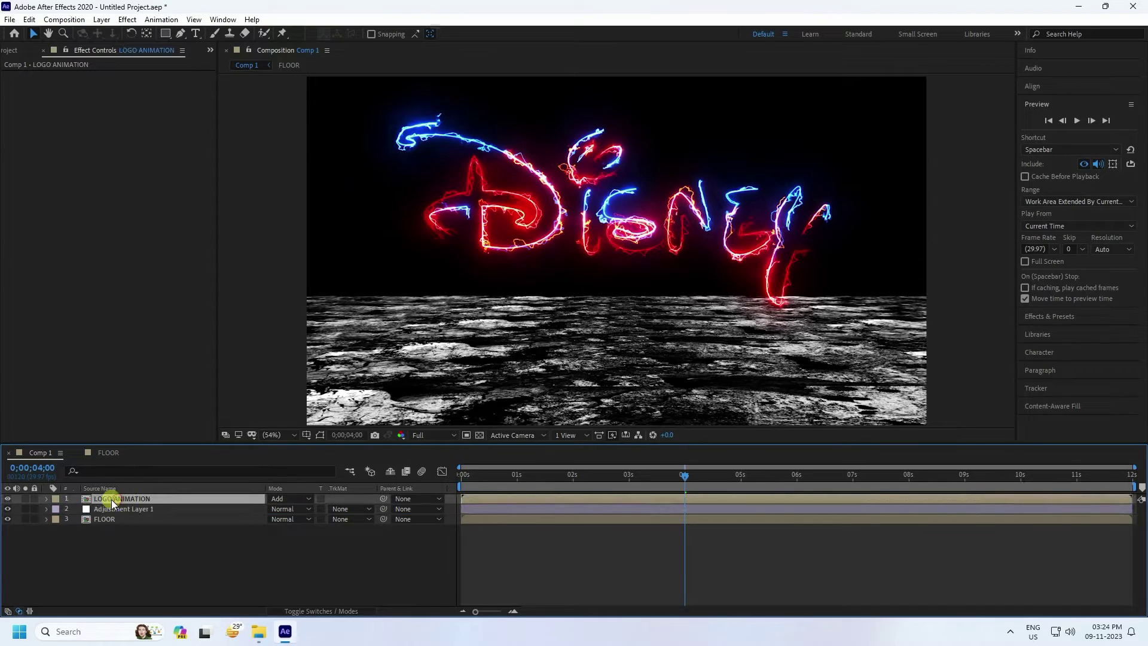
# Duplicate the LOGO ANIMATION layer, place the copy between the adjustment layer and FLOOR, and rename it LOGO ANIMATION SHADOW
pyautogui.hotkey('ctrl', 'd')
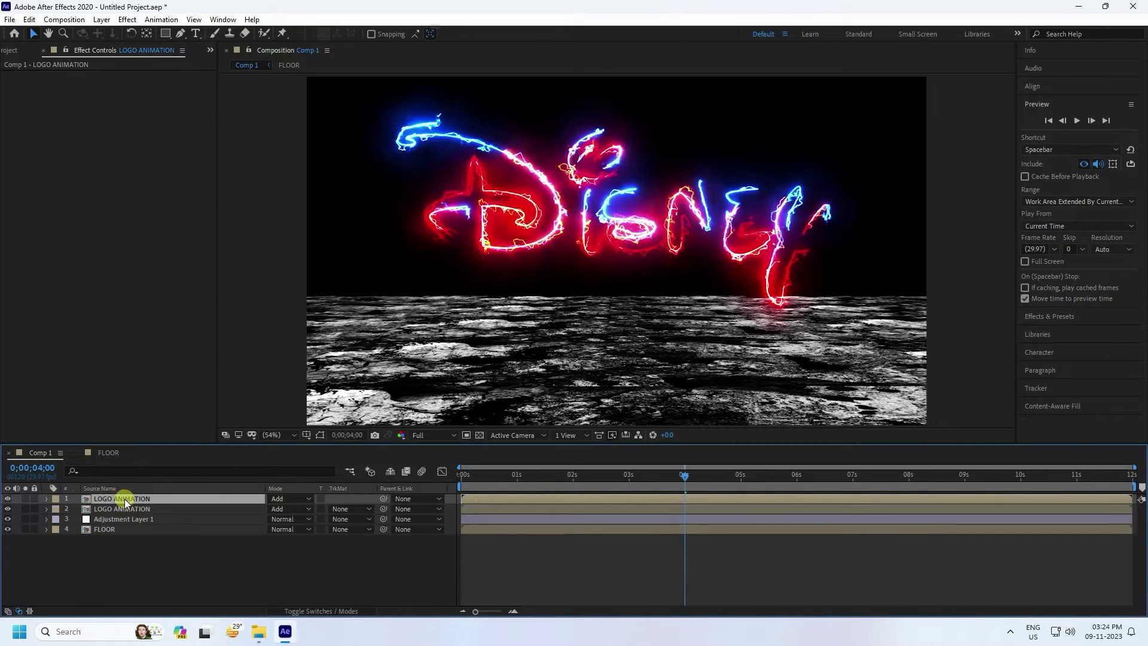
pyautogui.moveTo(123, 500); pyautogui.dragTo(126, 529)
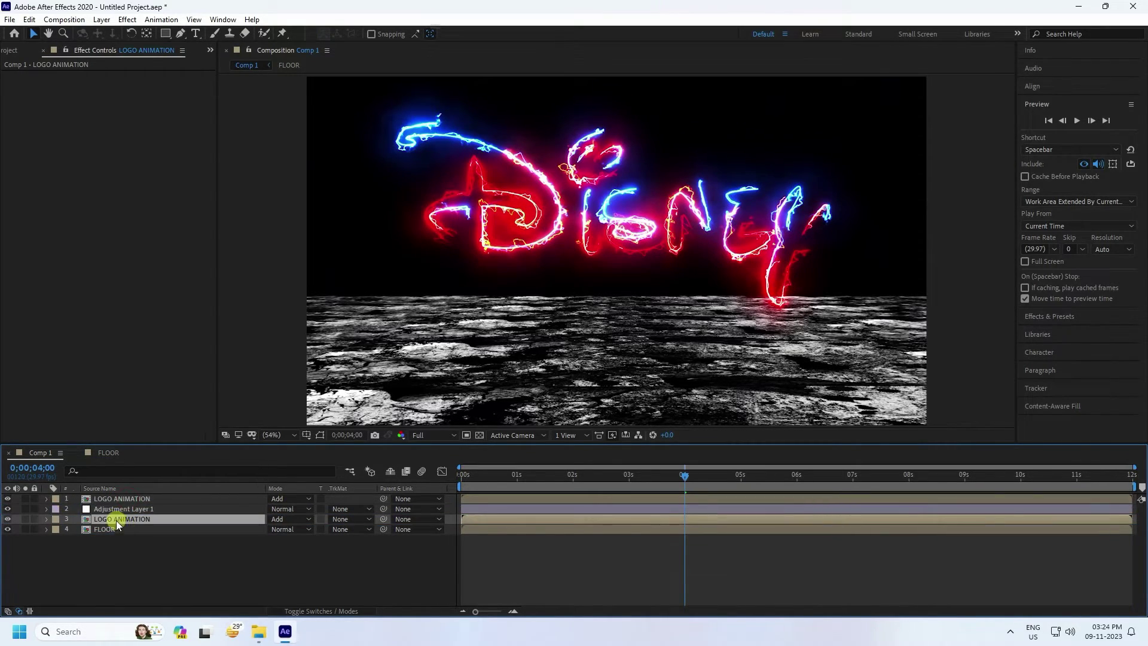
pyautogui.rightClick(116, 519)
pyautogui.click(153, 497)
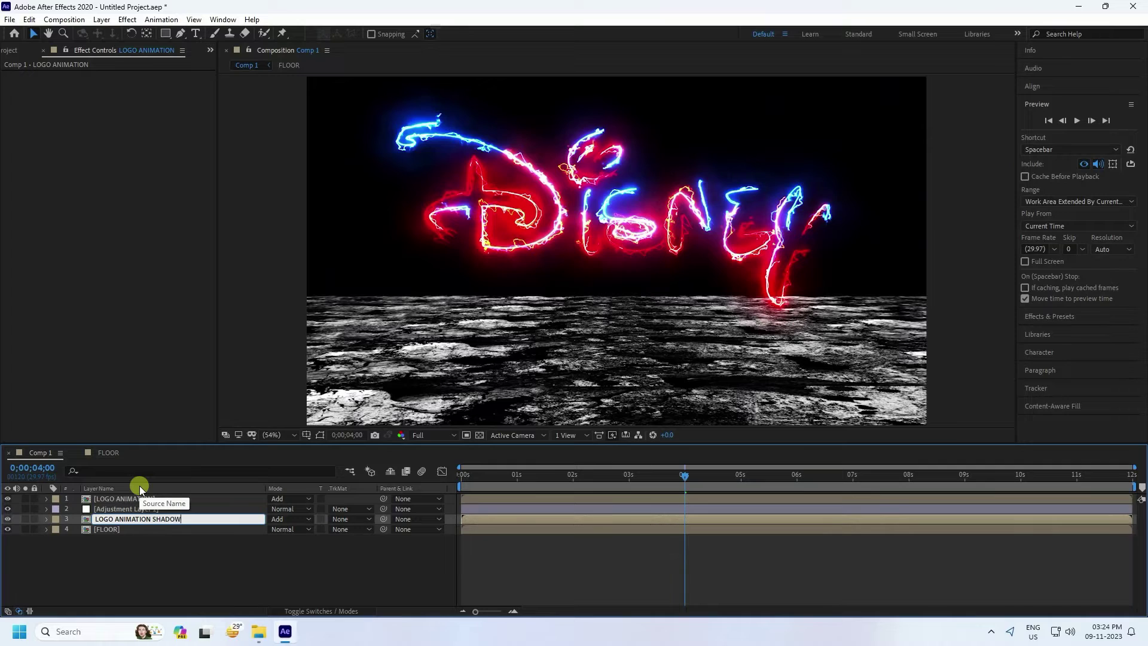
pyautogui.press('Return')
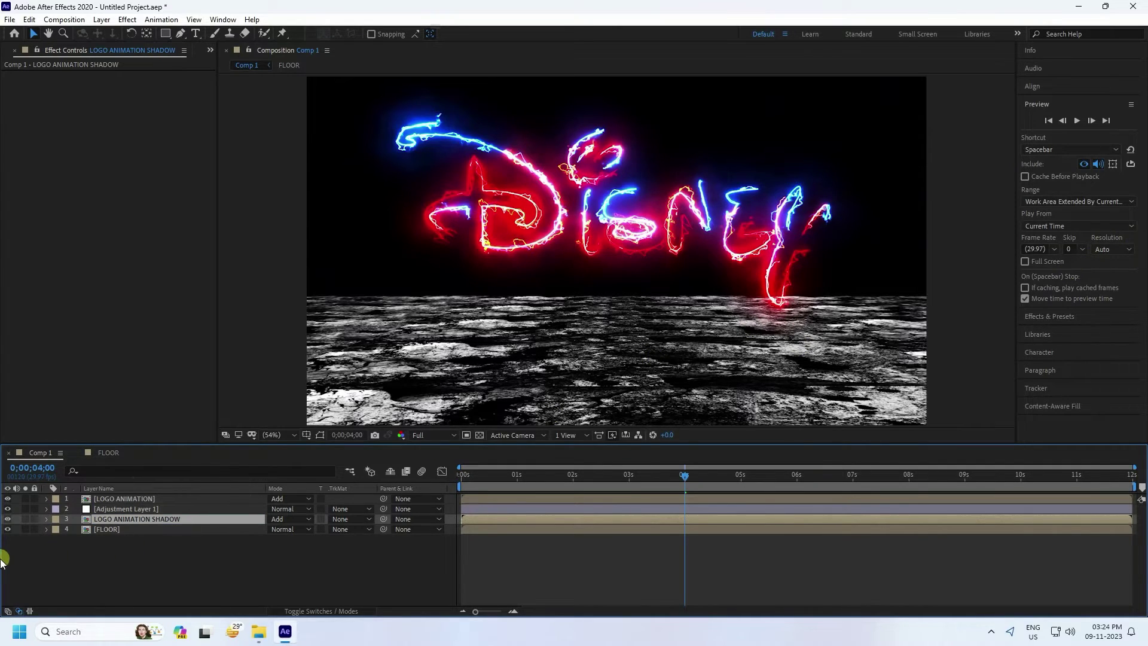
# Hide the FLOOR layer and apply Compound Blur to the adjustment layer with FLOOR as the blur layer
pyautogui.click(8, 529)
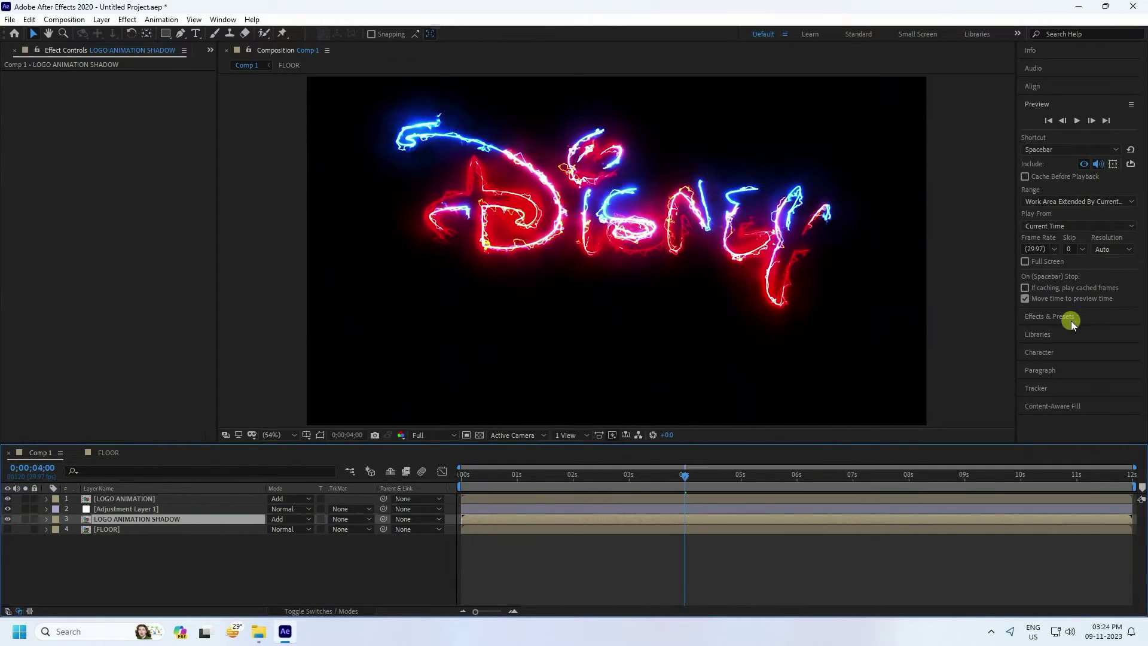
pyautogui.click(1050, 317)
pyautogui.click(1065, 138)
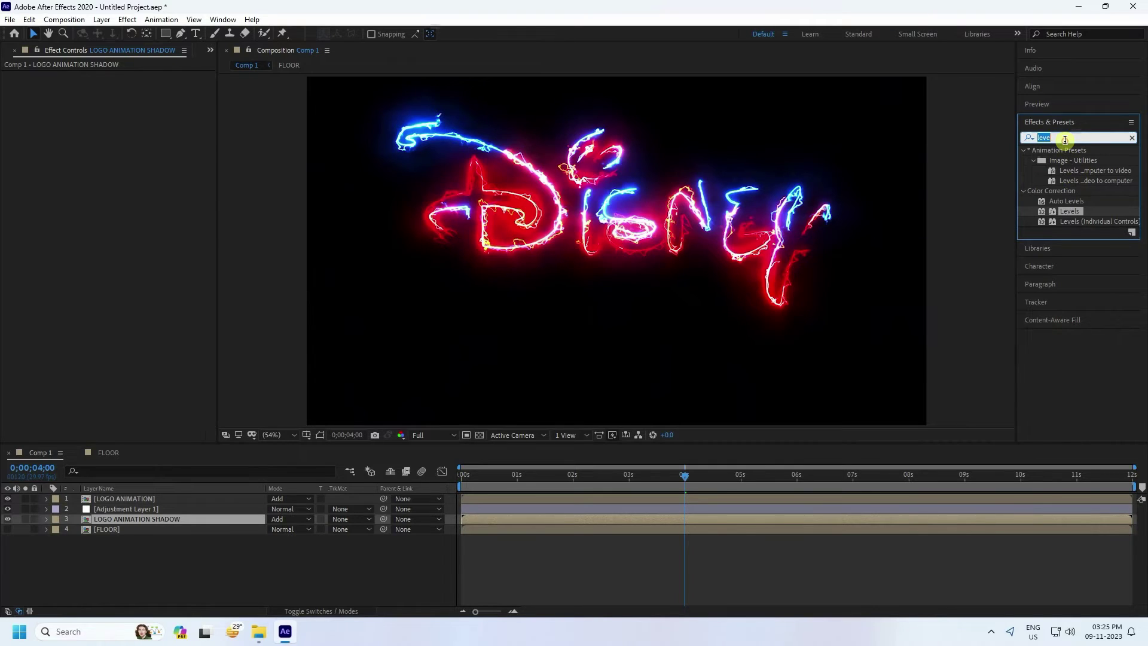
pyautogui.write('comp')
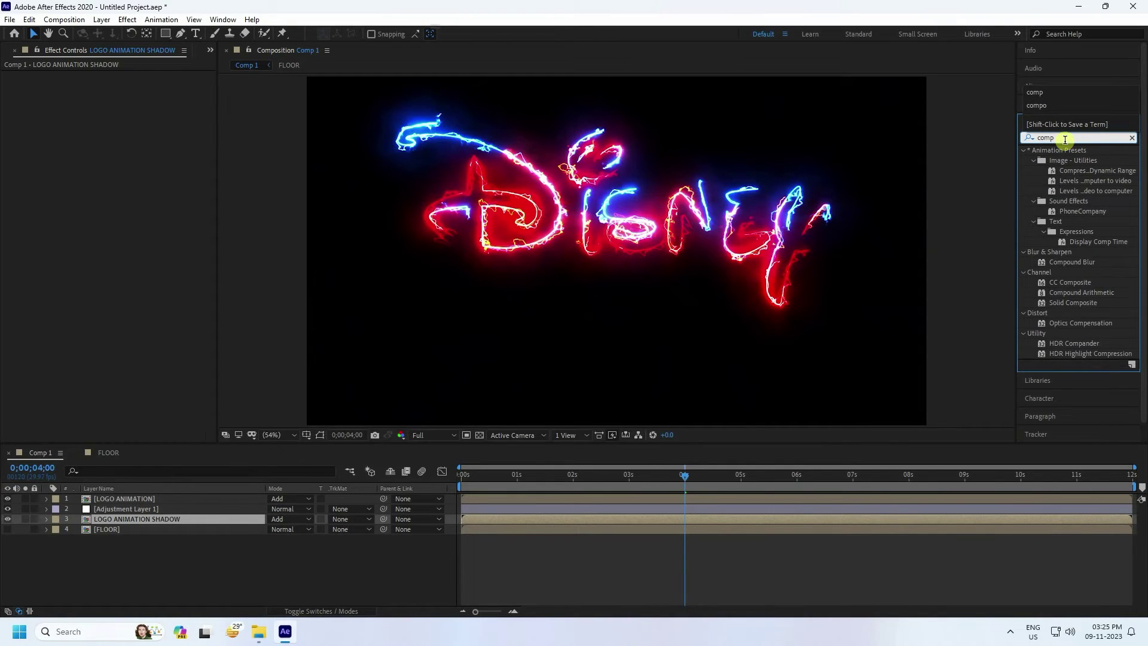
pyautogui.moveTo(1073, 262); pyautogui.dragTo(192, 507)
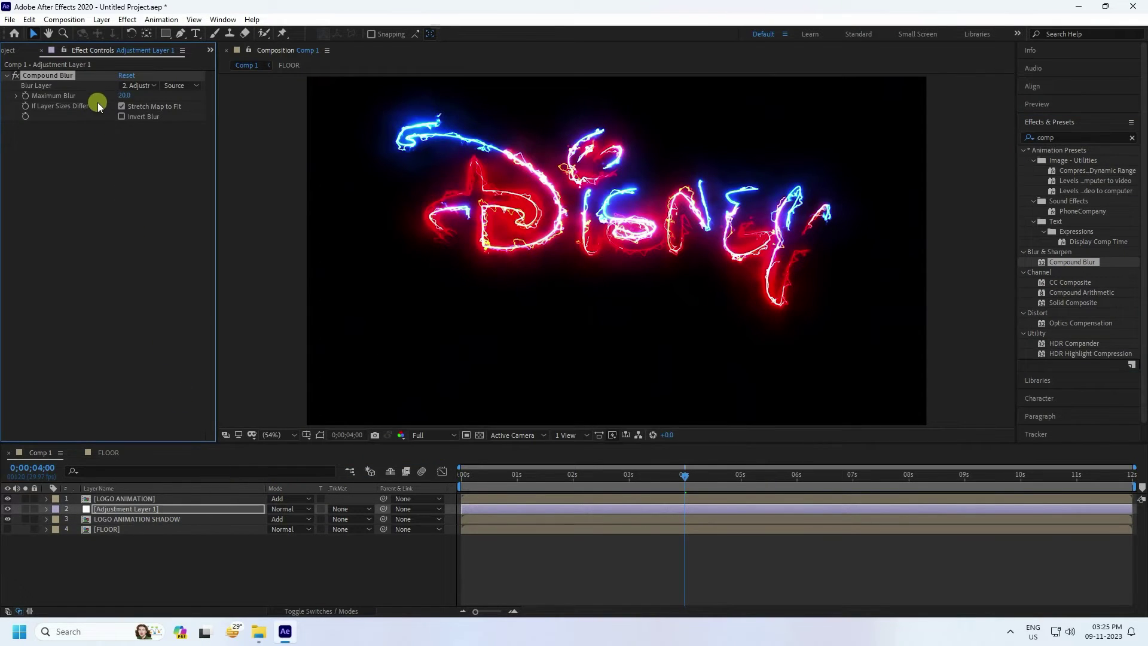
pyautogui.click(137, 86)
pyautogui.click(148, 156)
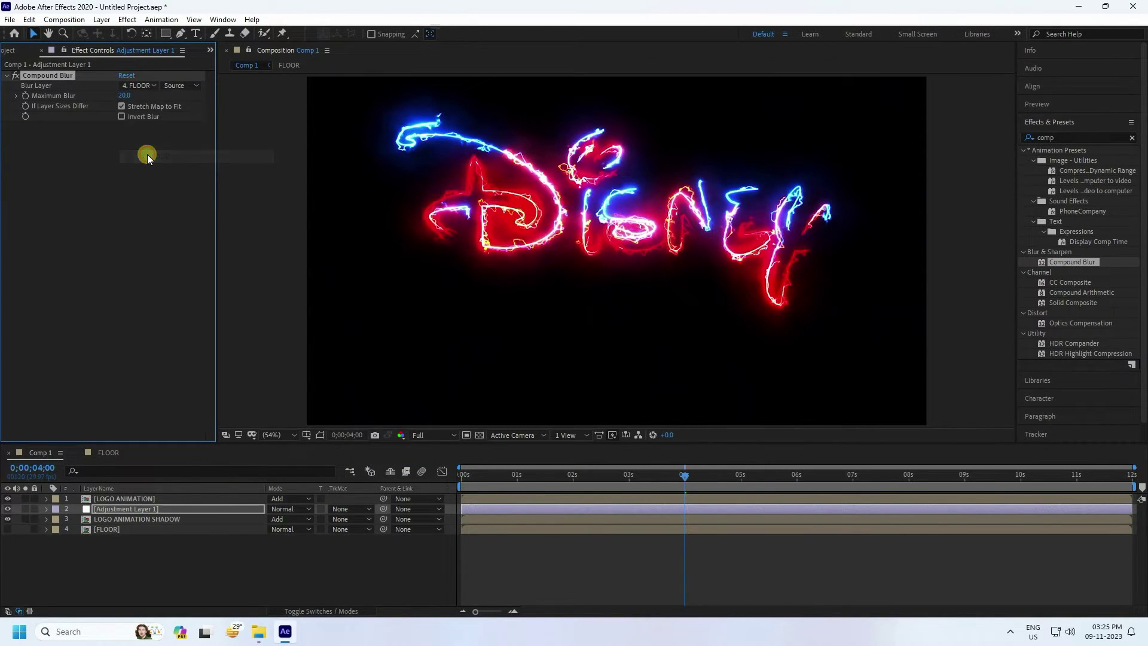
# Make the LOGO ANIMATION SHADOW layer 3D and set its X rotation to 180° to flip it vertically
pyautogui.click(101, 520)
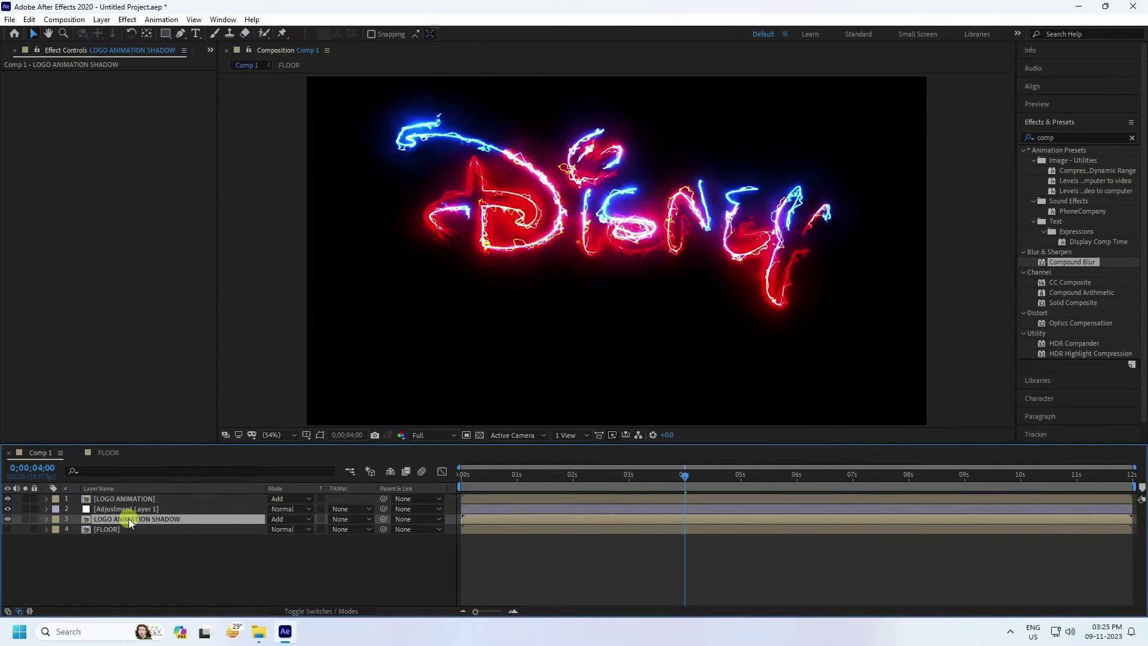
pyautogui.click(299, 611)
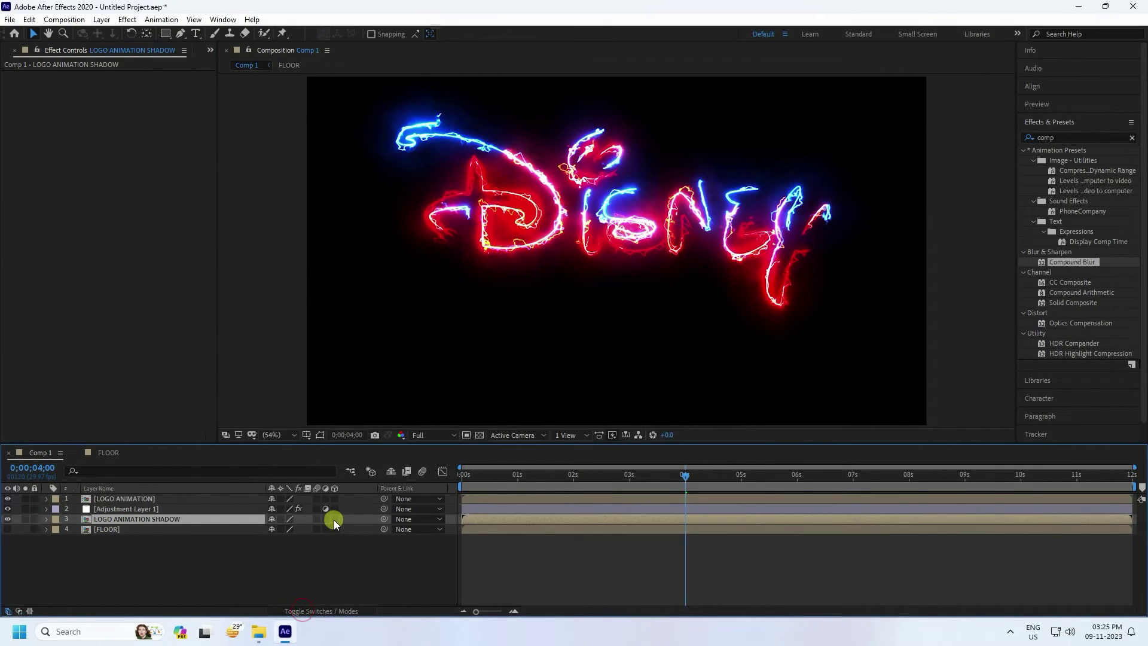
pyautogui.click(334, 519)
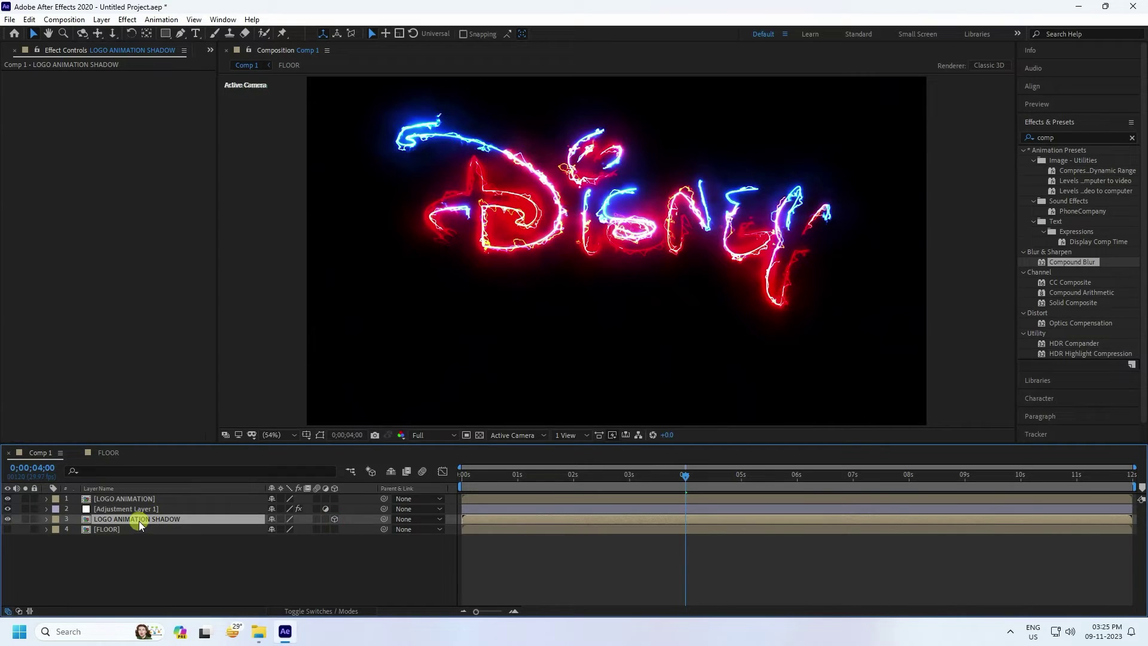
pyautogui.press('r')
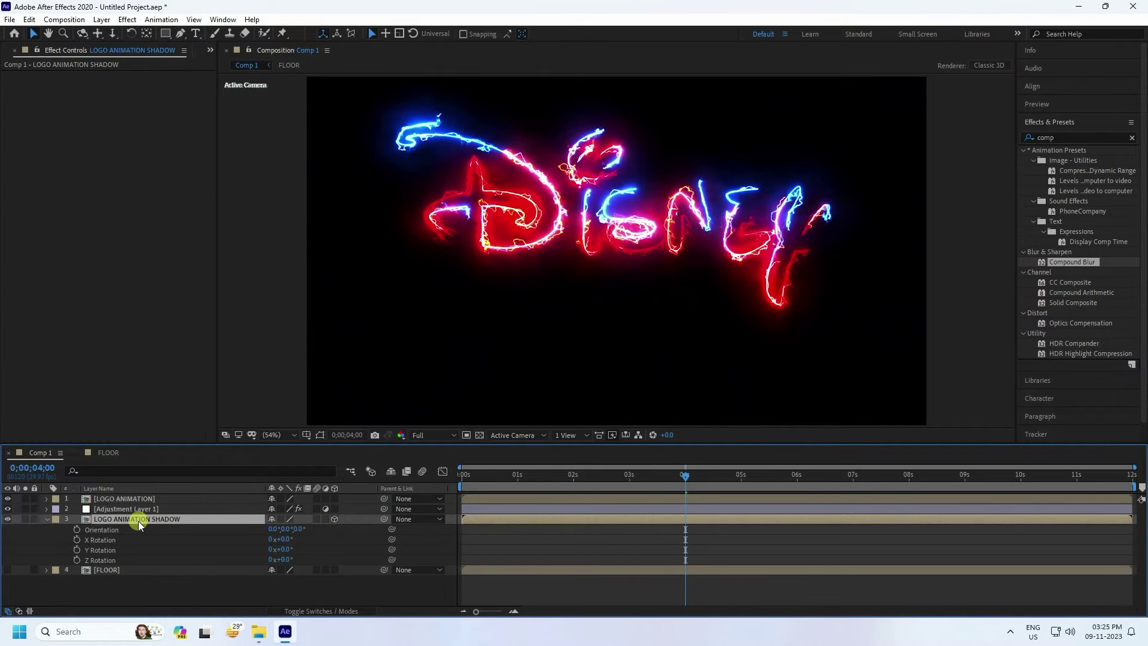
pyautogui.click(284, 539)
pyautogui.write('180')
pyautogui.press('Return')
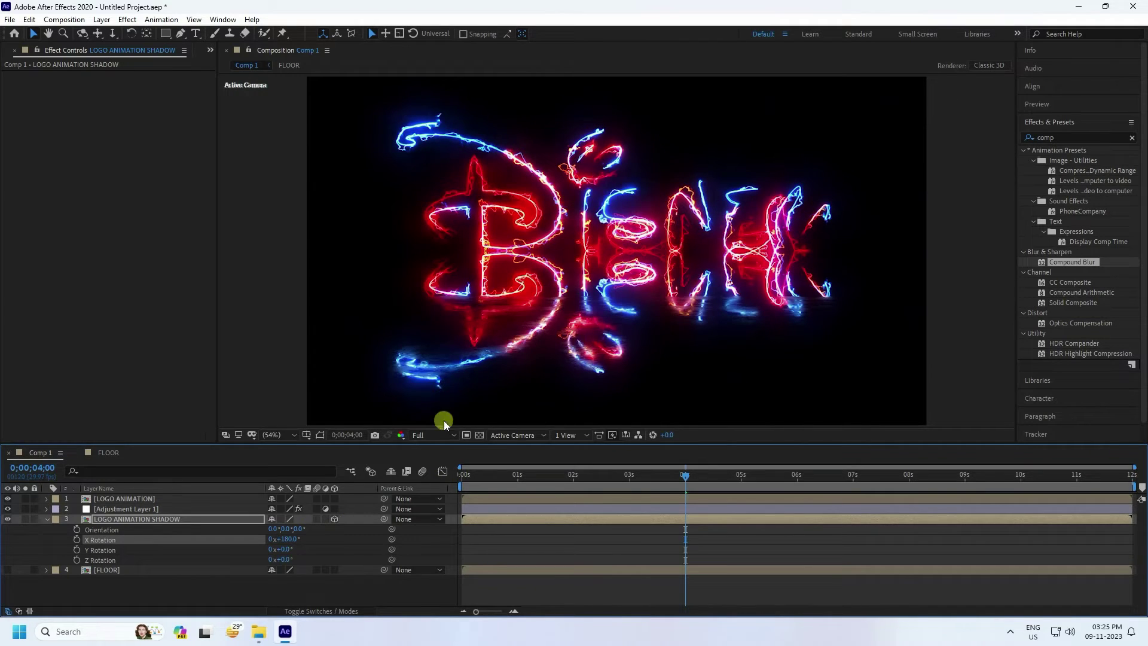
# Move the LOGO ANIMATION SHADOW layer down to a Y position of 706, as a reflection beneath the logo
pyautogui.click(126, 521)
pyautogui.press('p')
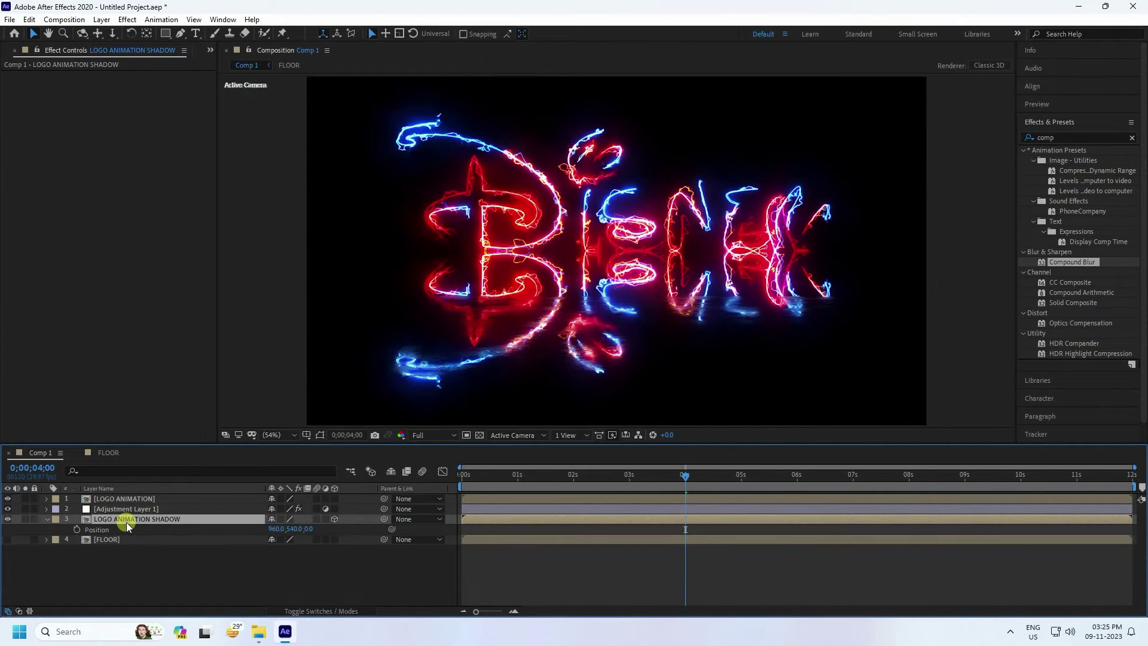
pyautogui.moveTo(294, 529); pyautogui.dragTo(384, 504)
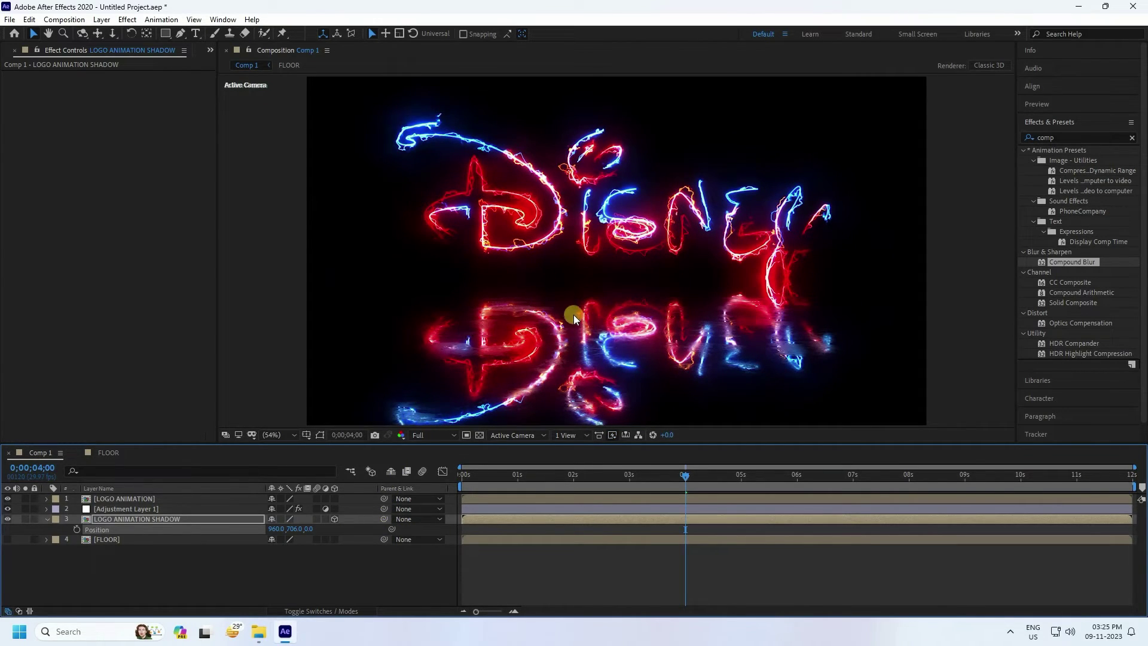
# Raise the floor.png layer in the FLOOR composition to a Y position of about 815, and return to the start of Comp 1
pyautogui.click(107, 452)
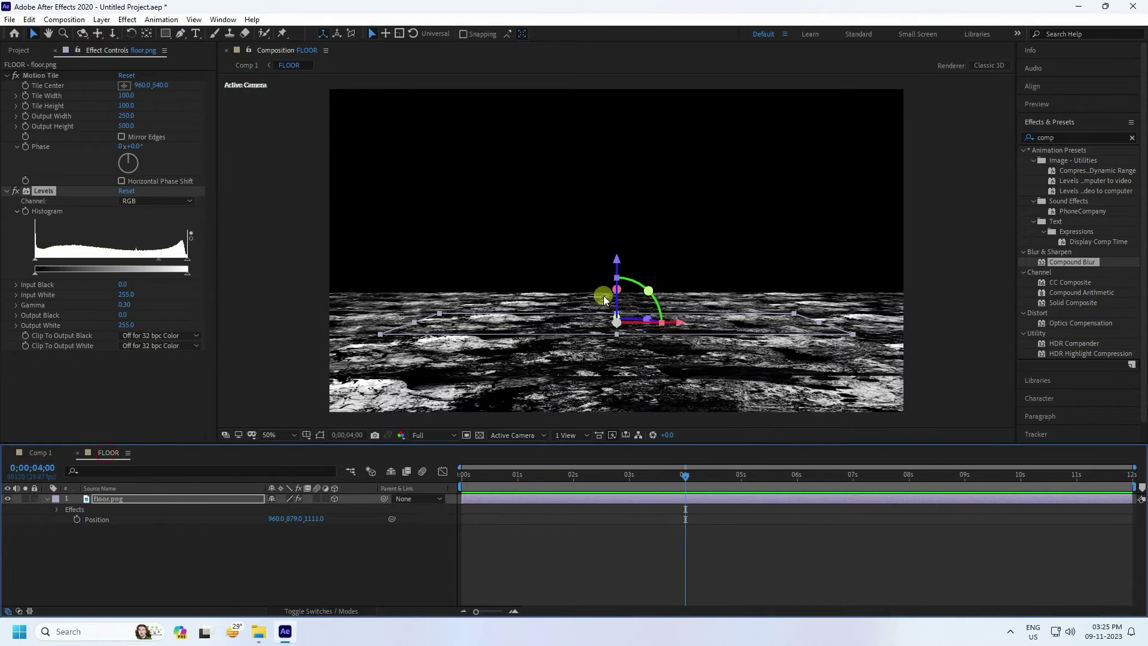
pyautogui.moveTo(620, 264); pyautogui.dragTo(619, 248)
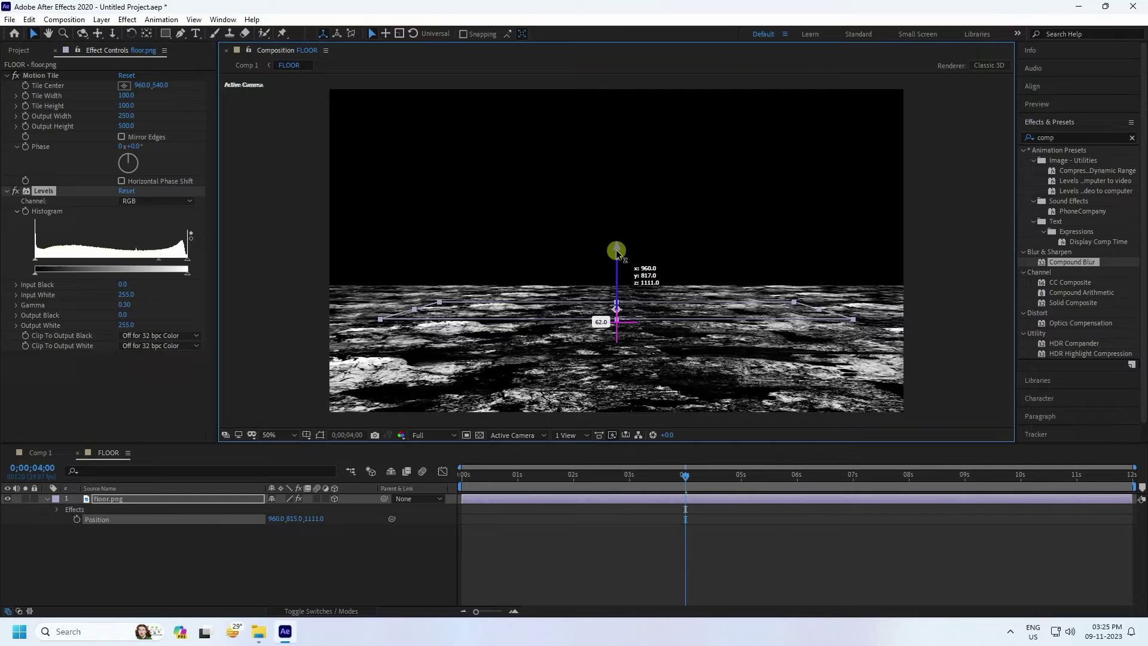
pyautogui.click(47, 453)
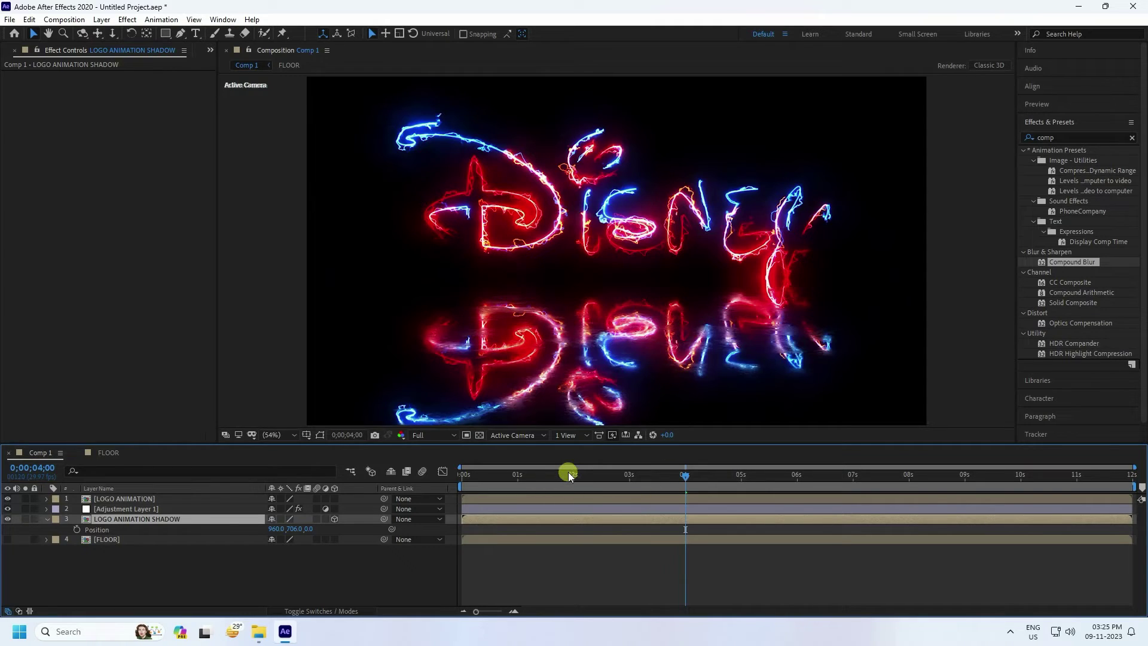
pyautogui.moveTo(569, 476); pyautogui.dragTo(465, 474)
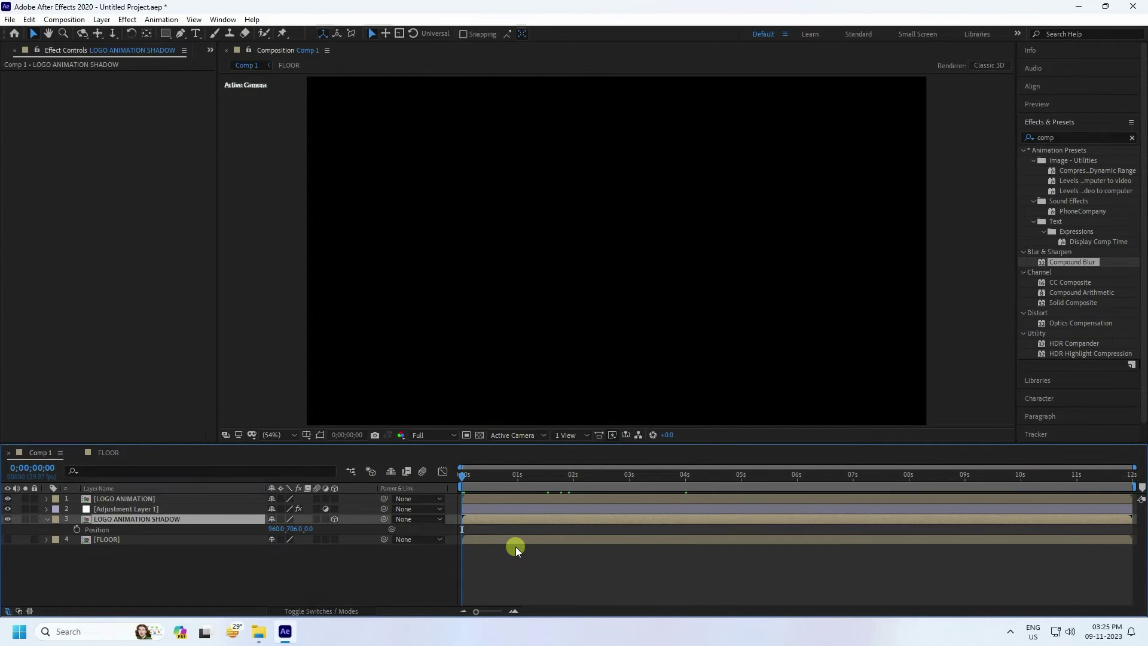
# Preview the reflection, then set the adjustment layer's Compound Blur to read the FLOOR blur layer with Effects & Masks
pyautogui.press('space')
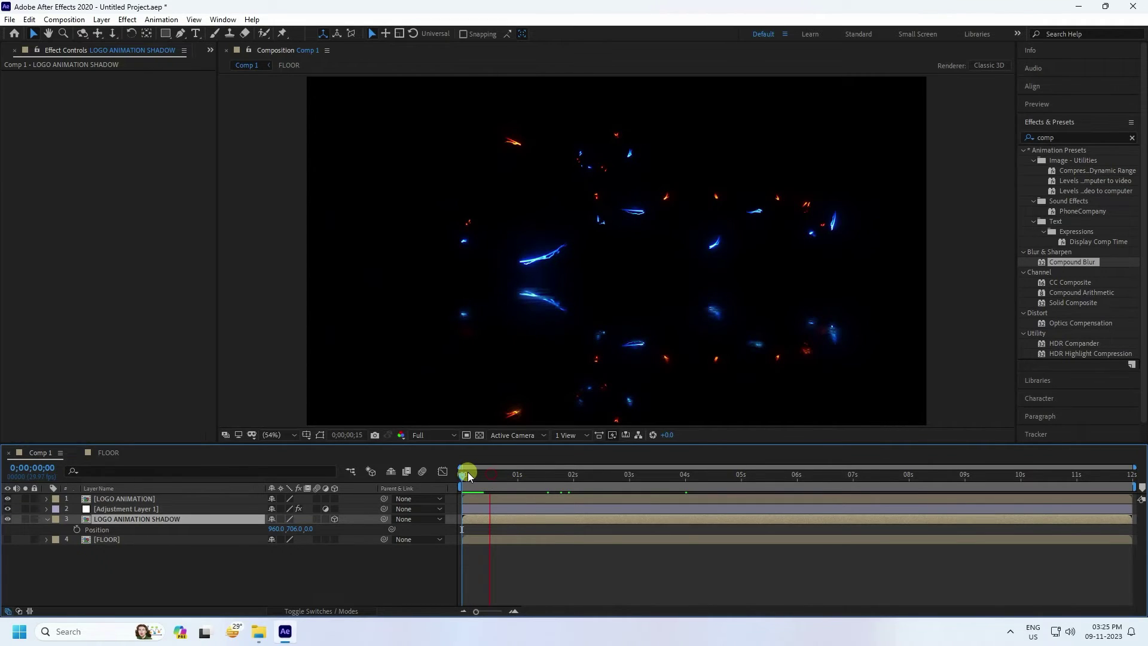
pyautogui.moveTo(468, 472); pyautogui.dragTo(453, 476)
pyautogui.click(175, 519)
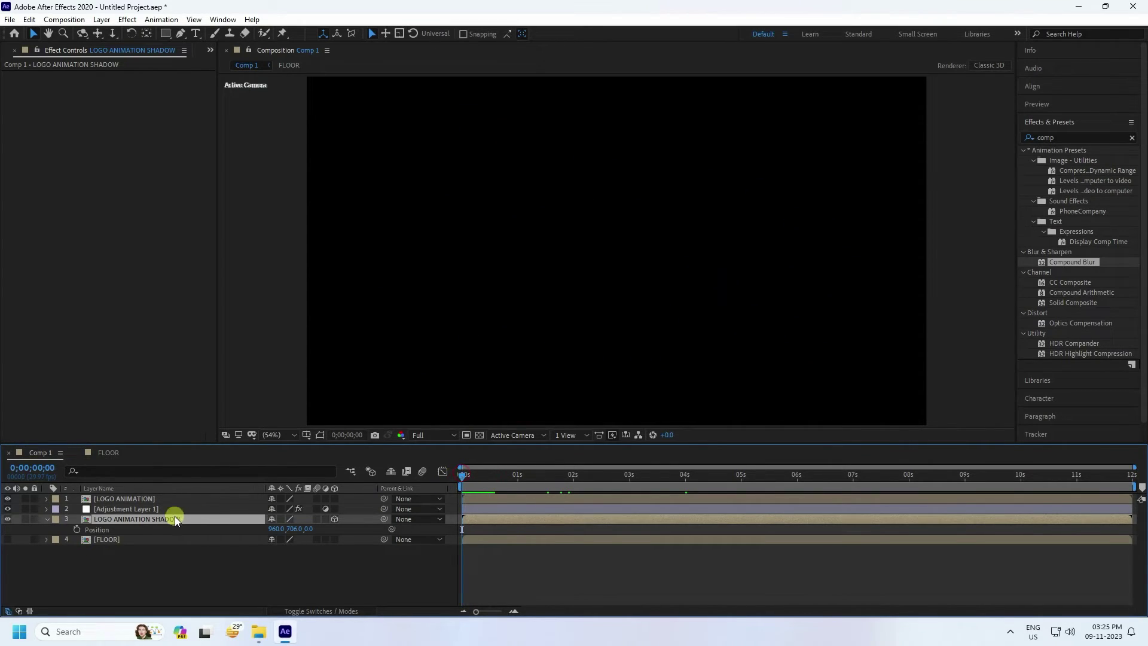
pyautogui.click(118, 510)
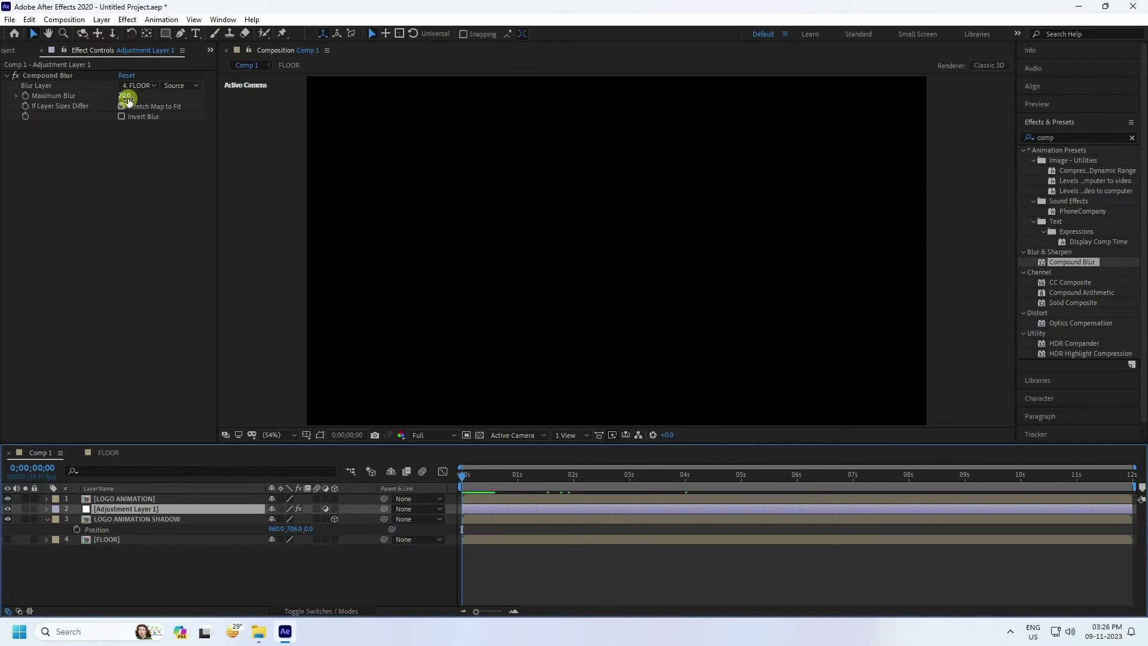
pyautogui.click(173, 86)
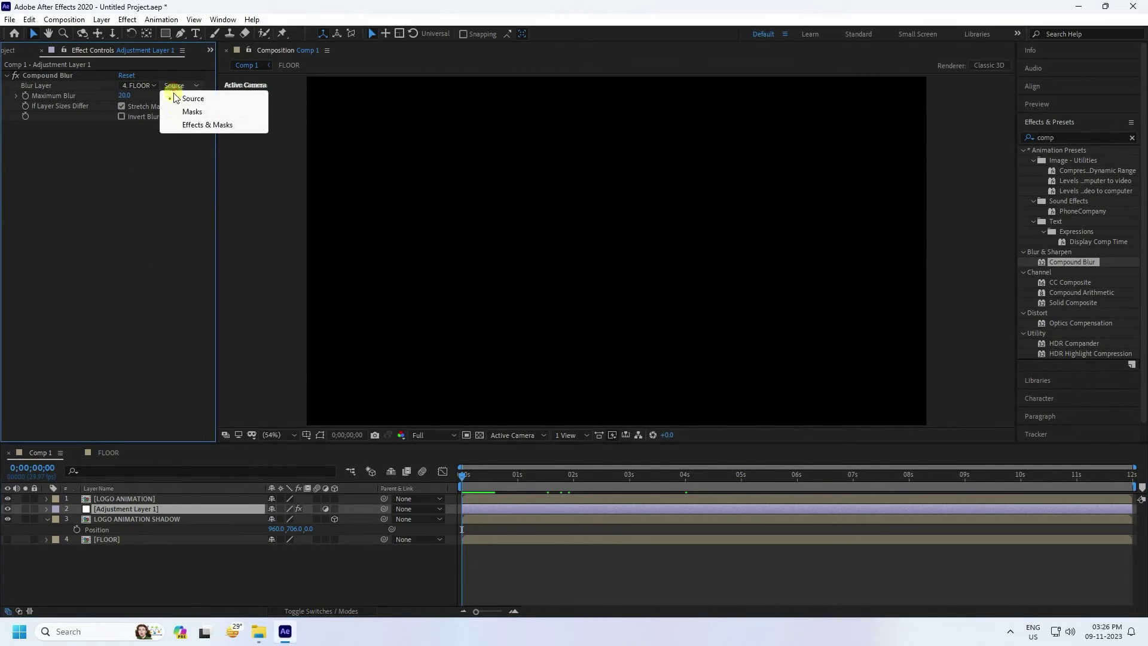
pyautogui.click(197, 125)
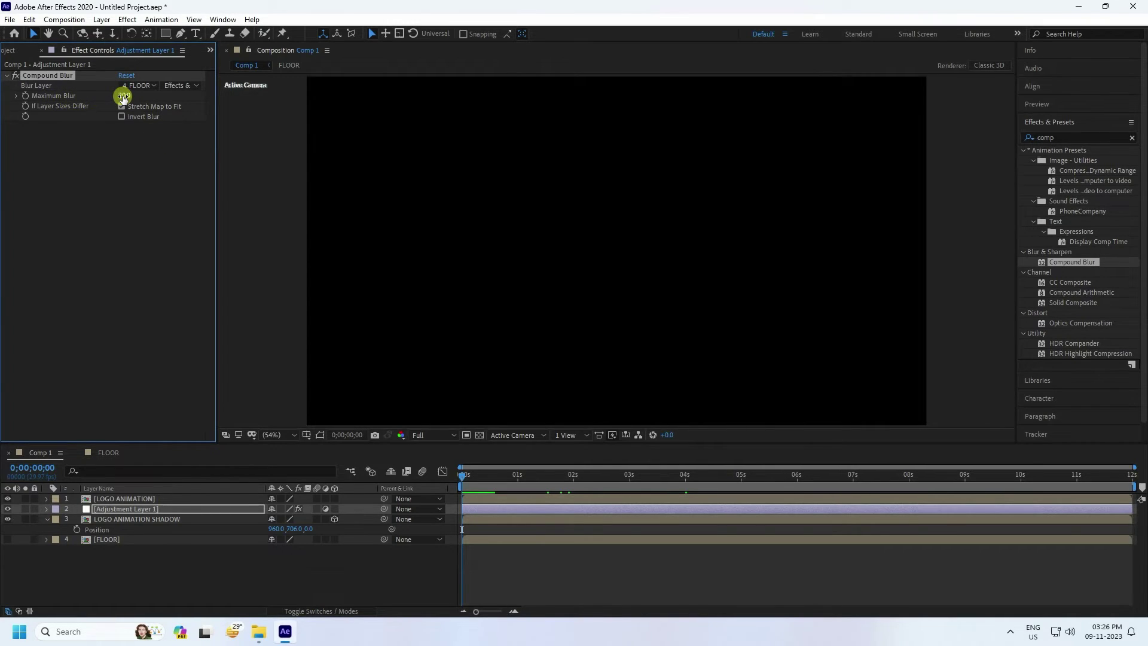
# Set the Compound Blur's Maximum Blur to 150, judging the reflection at about 5 seconds
pyautogui.click(752, 482)
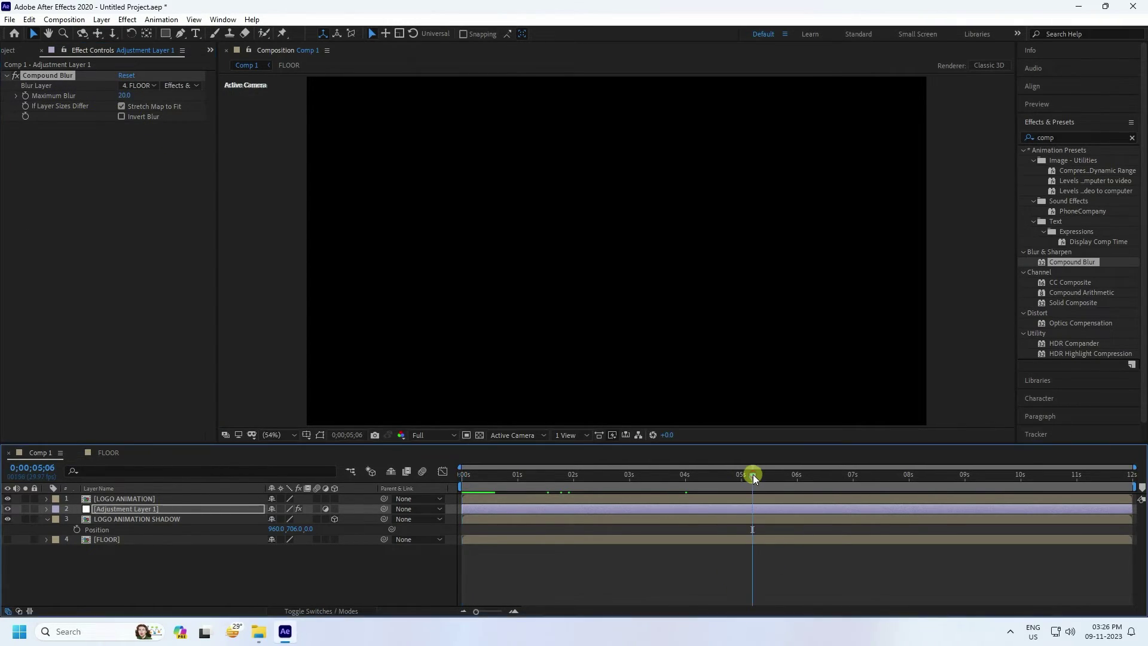
pyautogui.moveTo(125, 97); pyautogui.dragTo(184, 102)
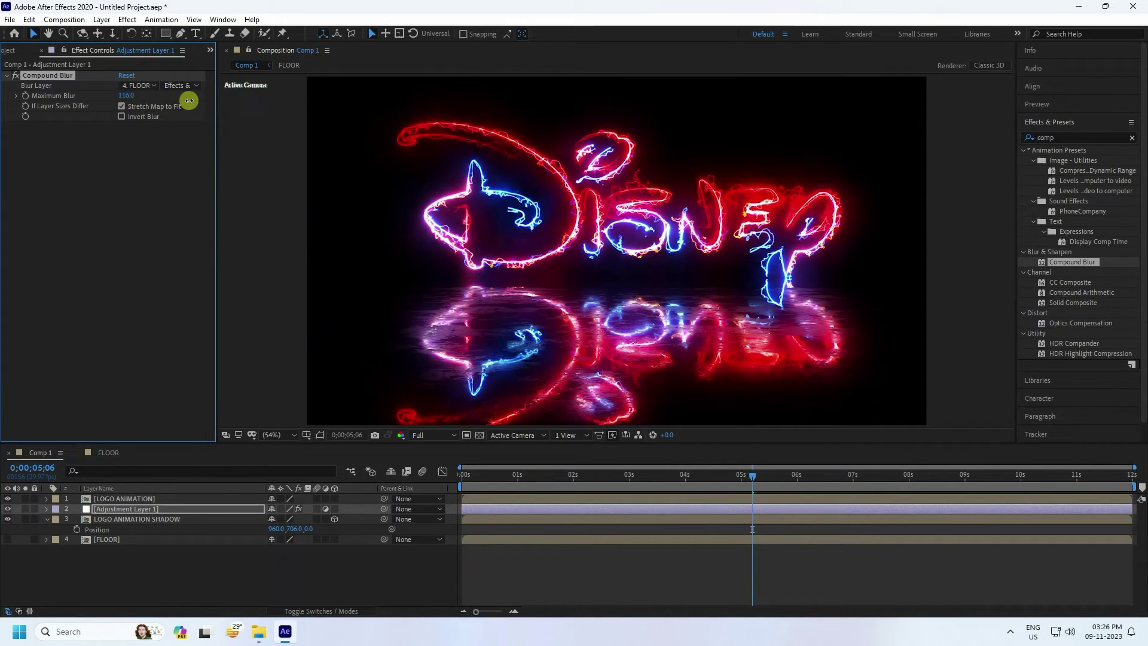
pyautogui.click(127, 99)
pyautogui.write('150')
pyautogui.press('Return')
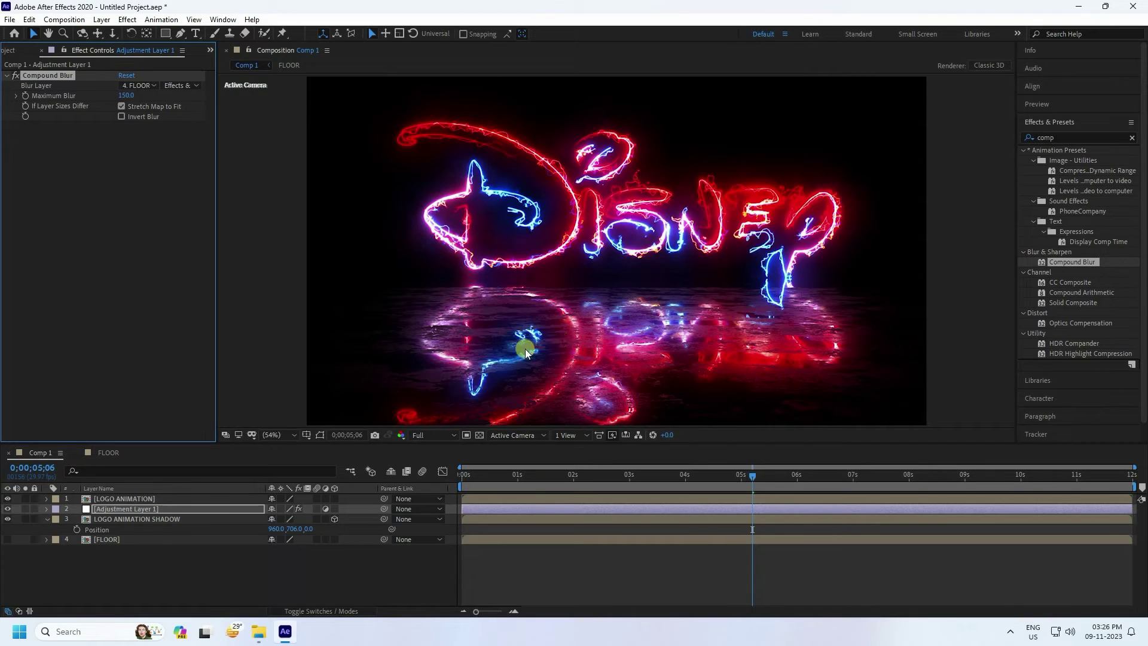
# Lower the LOGO ANIMATION SHADOW layer to a Y position of 736 and preview the animation from the start
pyautogui.click(122, 520)
pyautogui.press('p')
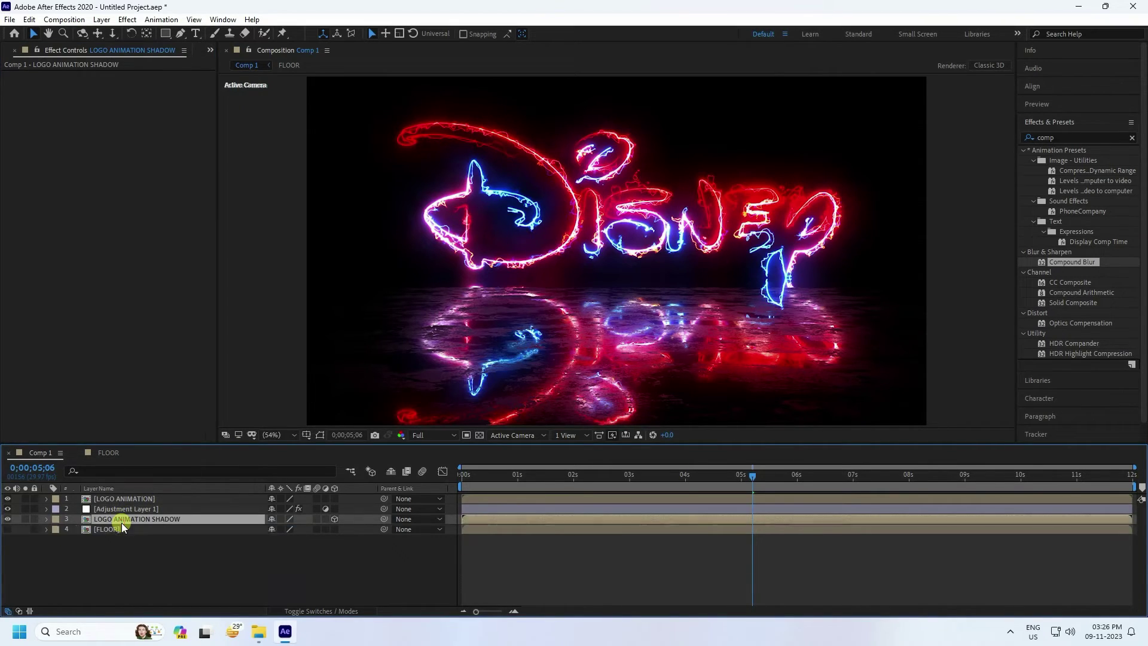
pyautogui.press('p')
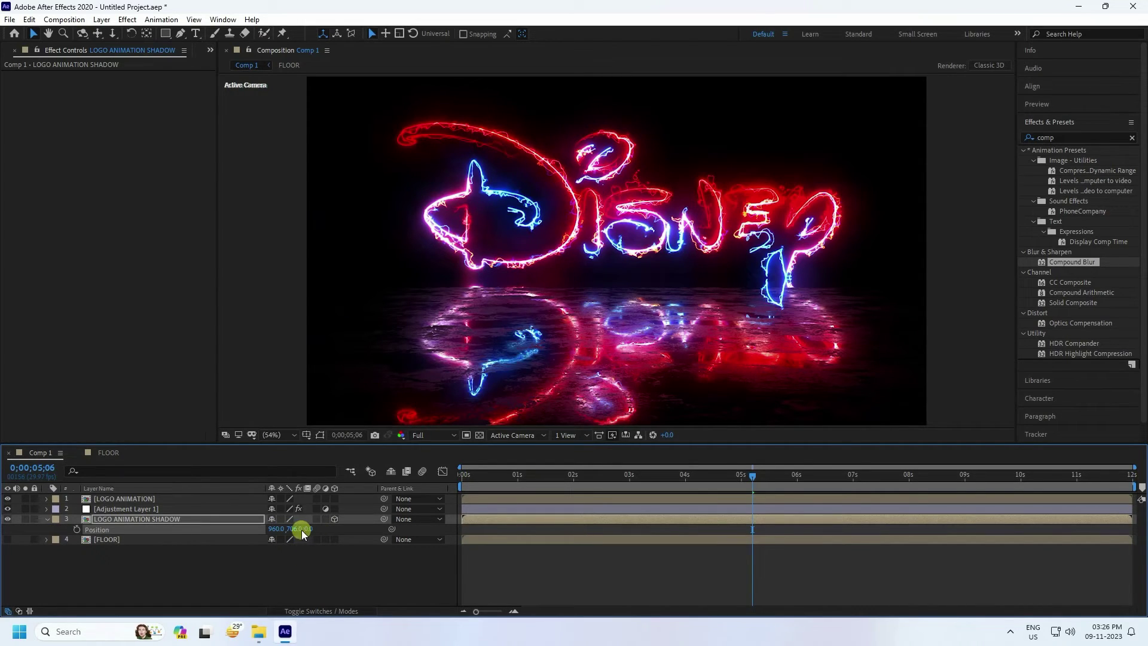
pyautogui.moveTo(302, 532); pyautogui.dragTo(316, 530)
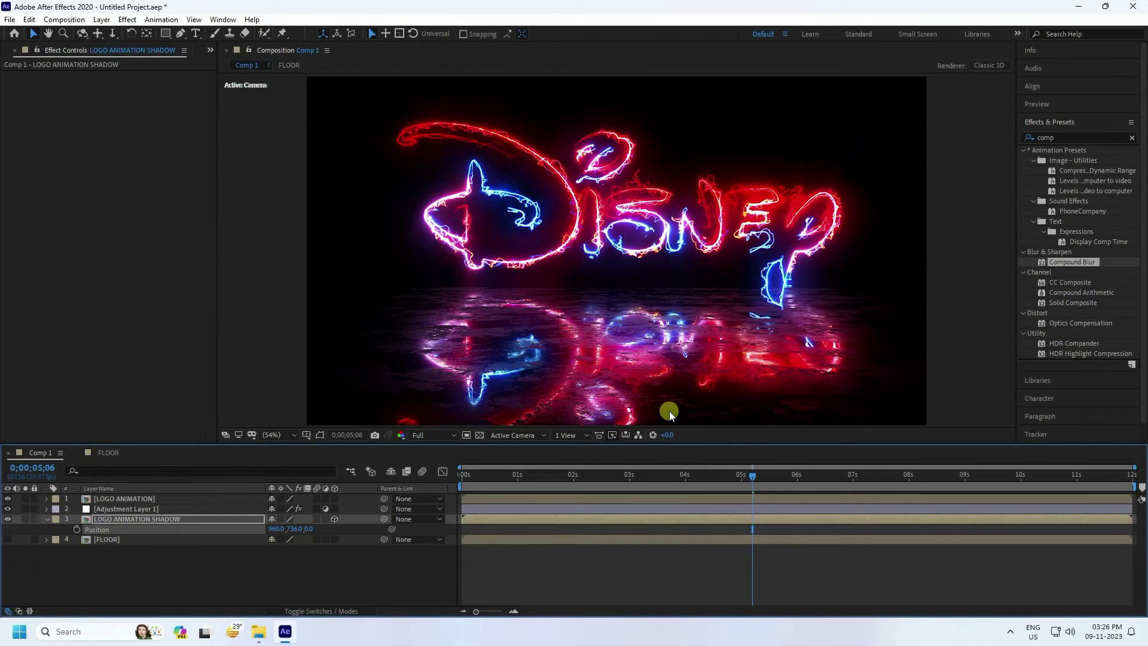
pyautogui.moveTo(747, 475); pyautogui.dragTo(378, 533)
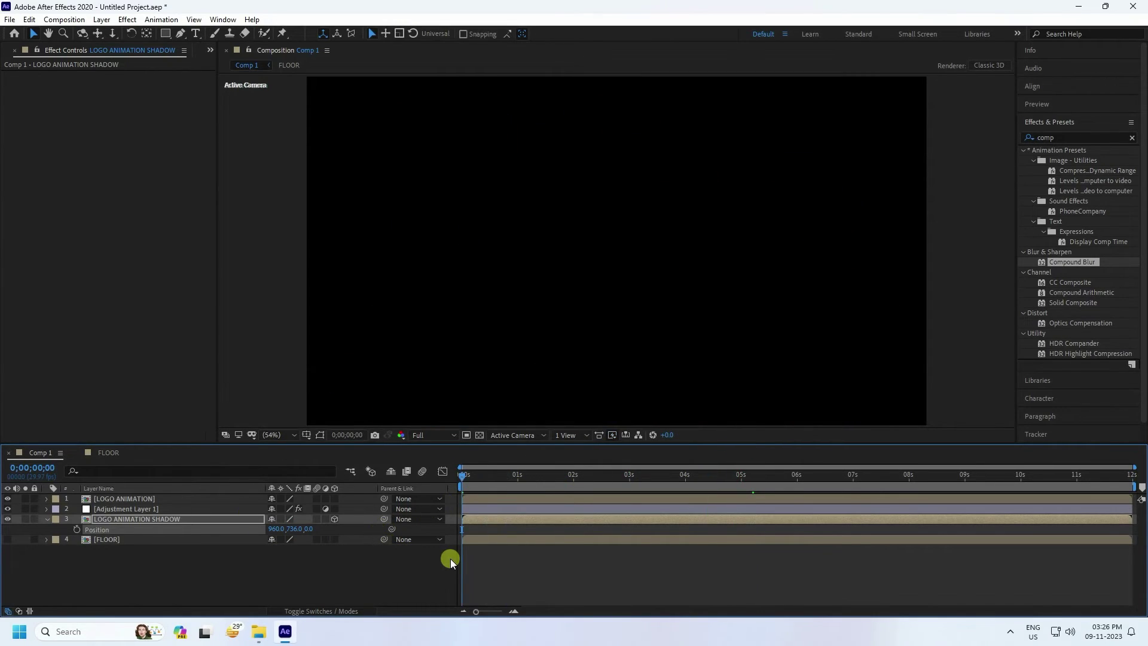
pyautogui.press('space')
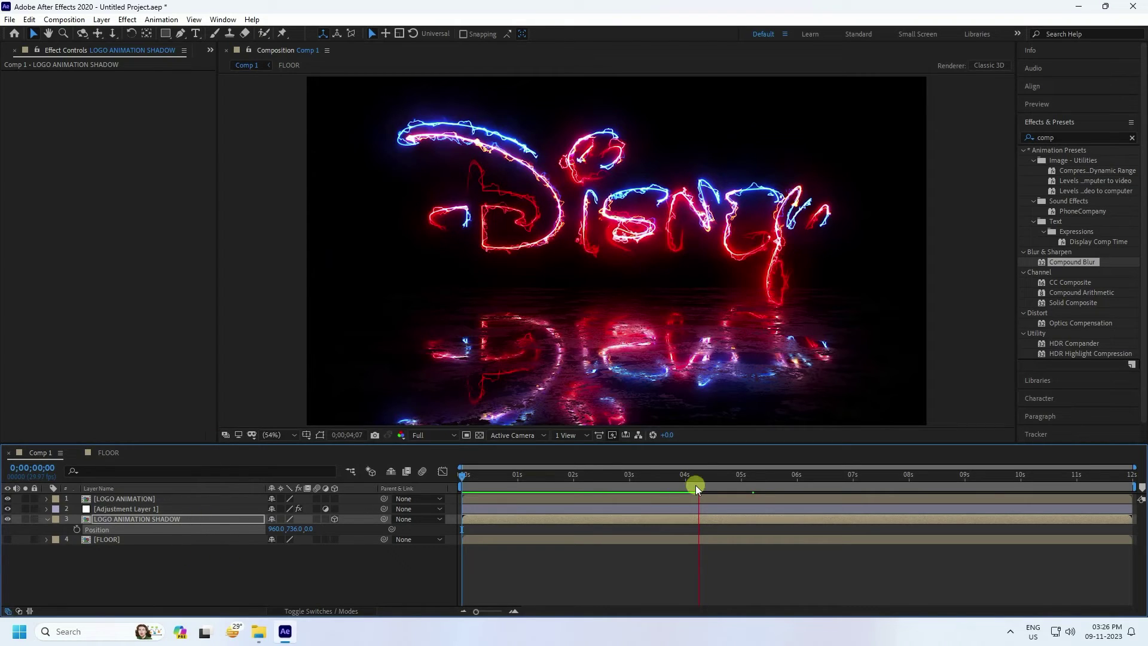
# Add a new adjustment layer at the top of the Comp 1 layer stack and apply the Curves effect to it
pyautogui.rightClick(171, 581)
pyautogui.click(209, 448)
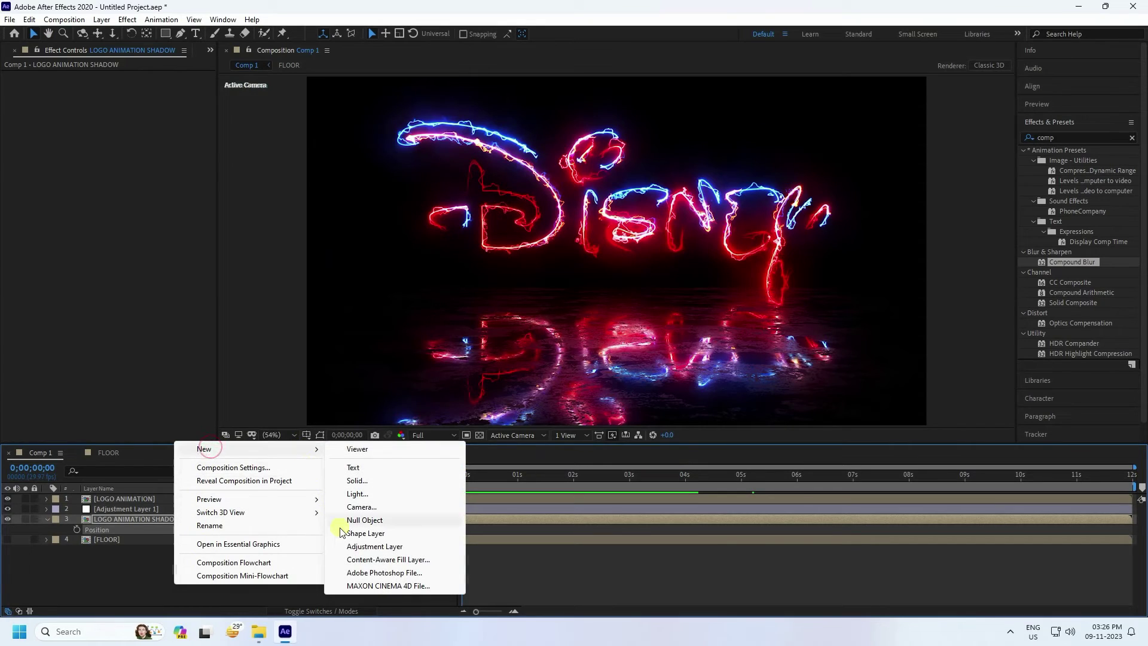
pyautogui.click(353, 545)
pyautogui.moveTo(125, 524); pyautogui.dragTo(128, 503)
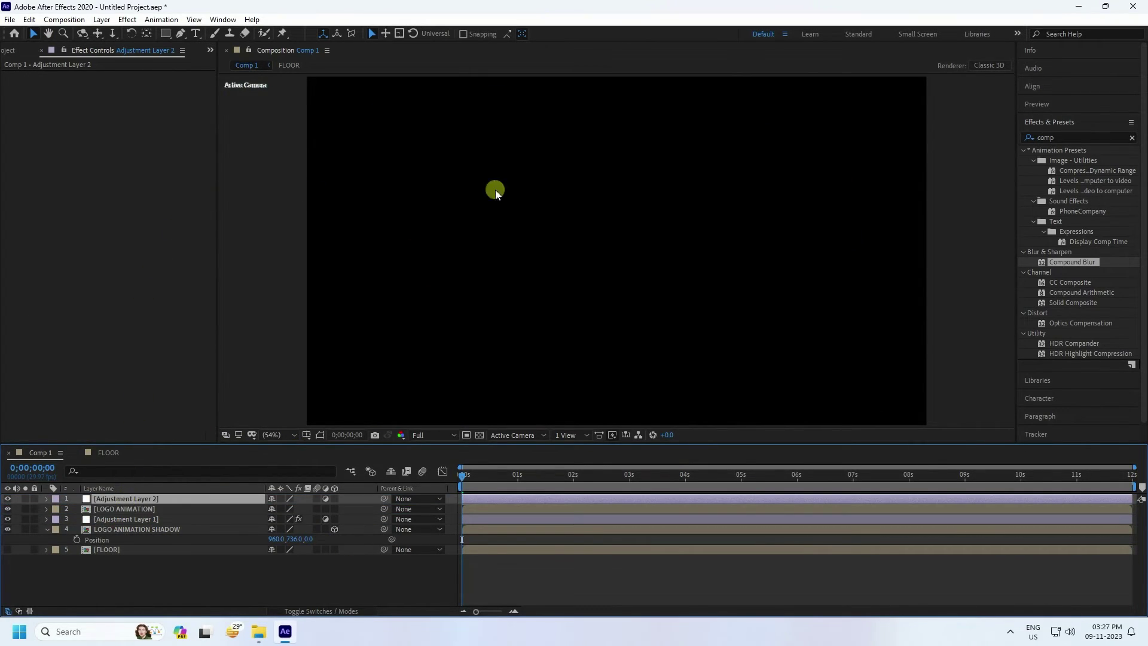
pyautogui.click(1076, 135)
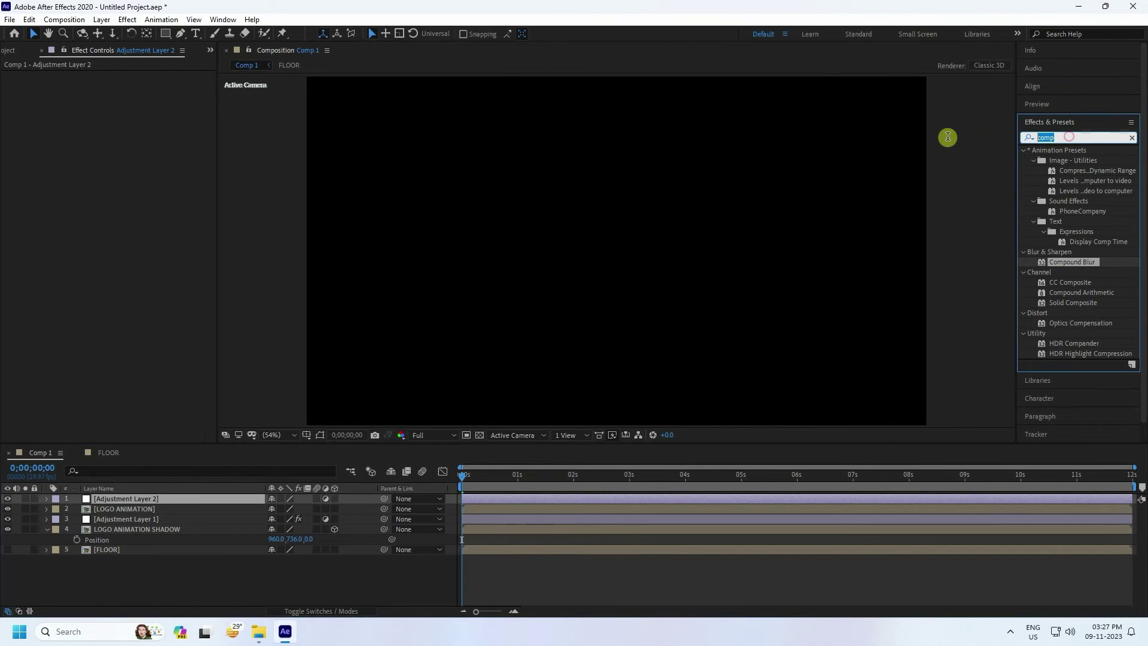
pyautogui.write('cur')
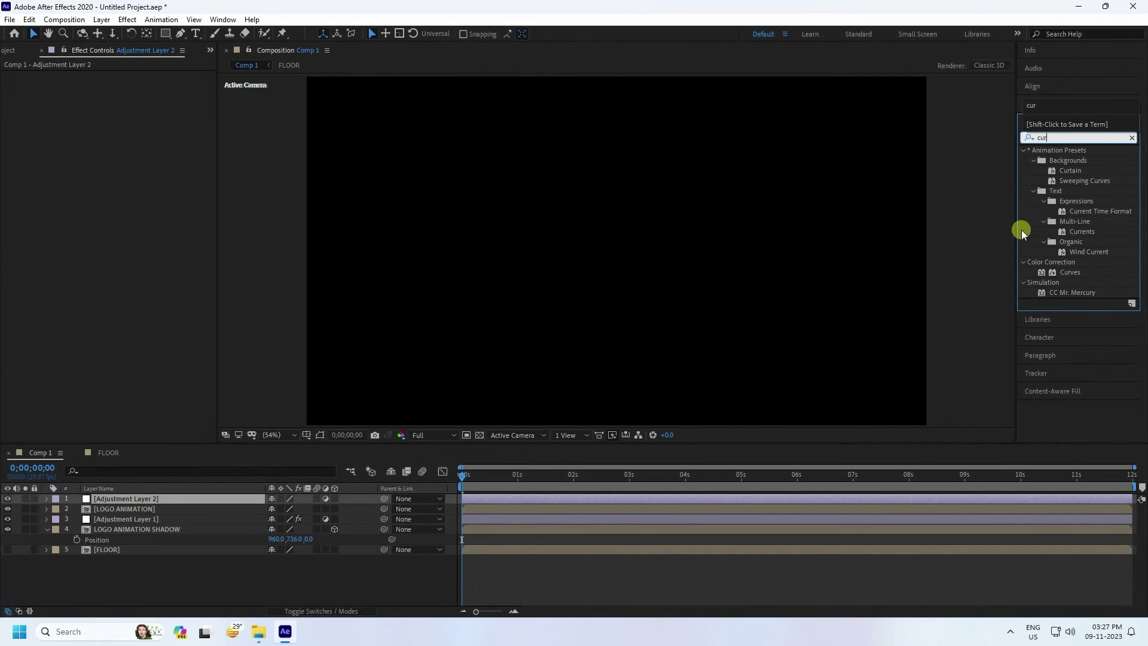
pyautogui.moveTo(1064, 274); pyautogui.dragTo(206, 498)
pyautogui.moveTo(133, 409); pyautogui.dragTo(133, 409)
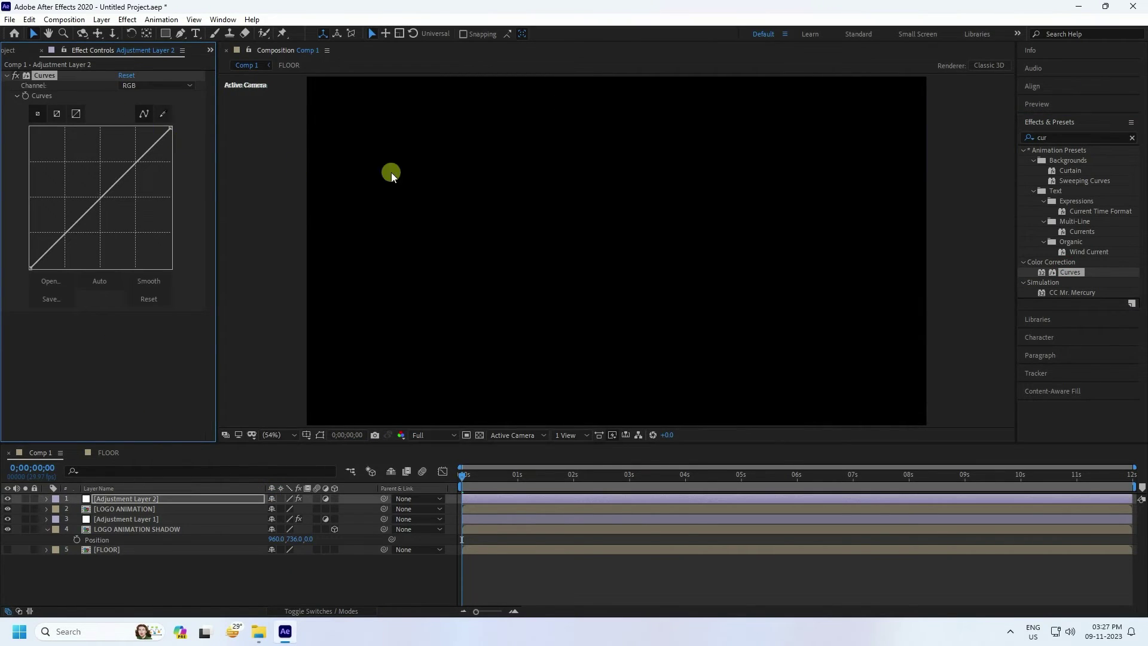
# Shape the RGB curve into a gentle S, lowering the shadows and raising the highlights, with the logo shown near 5 seconds
pyautogui.click(731, 477)
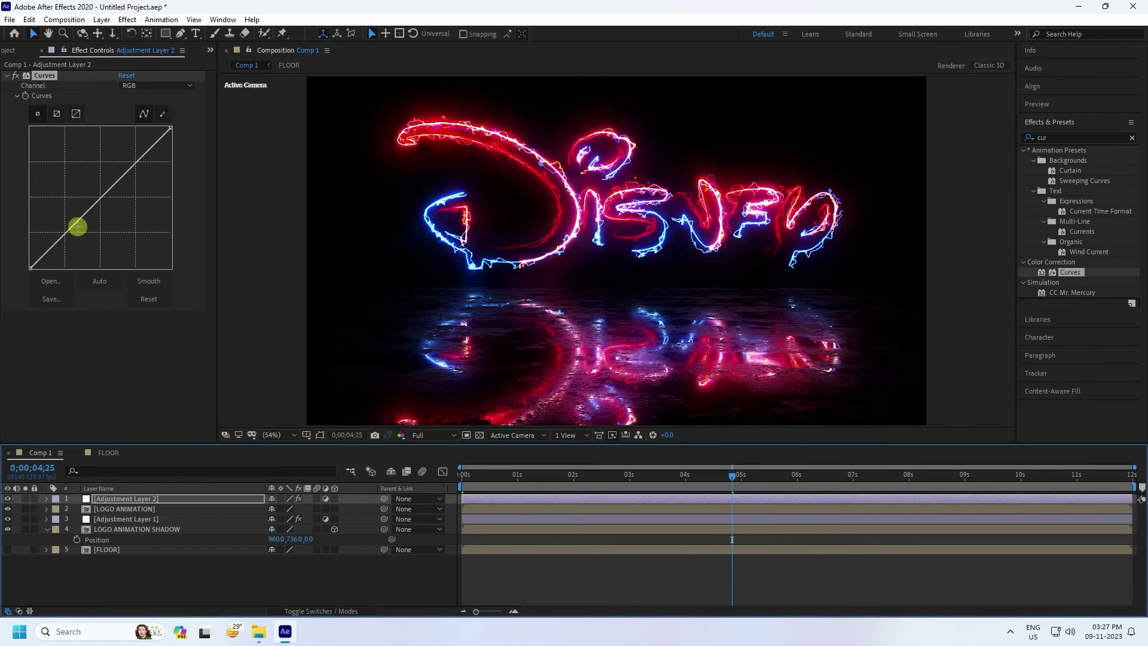
pyautogui.moveTo(76, 226); pyautogui.dragTo(80, 229)
pyautogui.moveTo(134, 169); pyautogui.dragTo(127, 165)
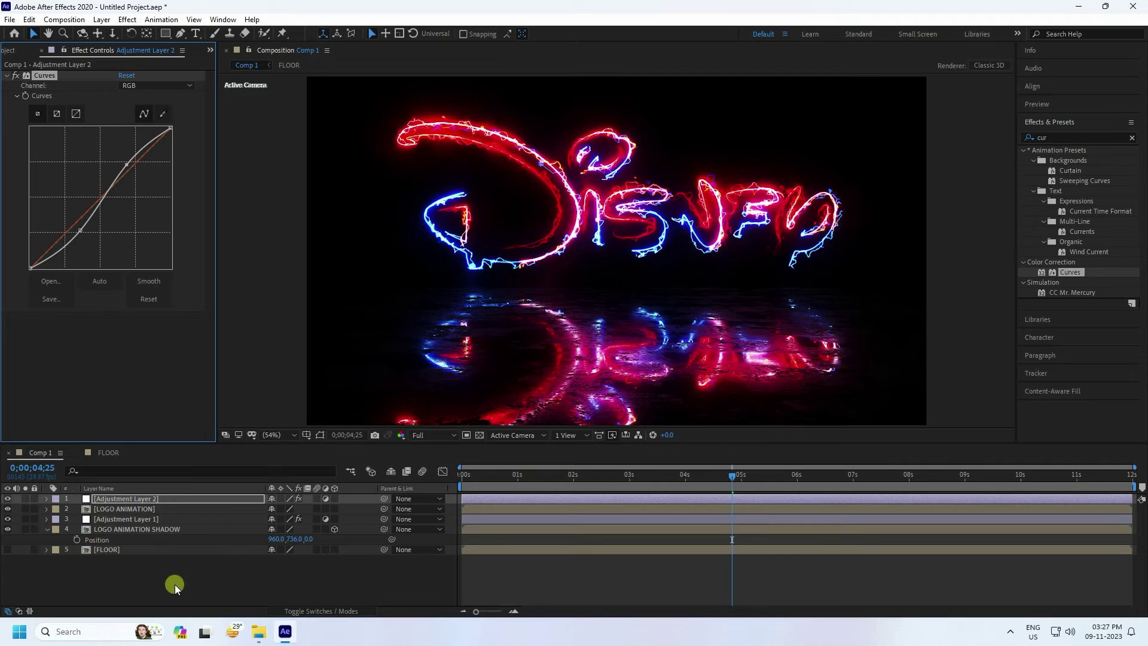
# Import the BG Particles, Spark 1 and Spark 2 videos from the Assets folder into the project
pyautogui.click(12, 51)
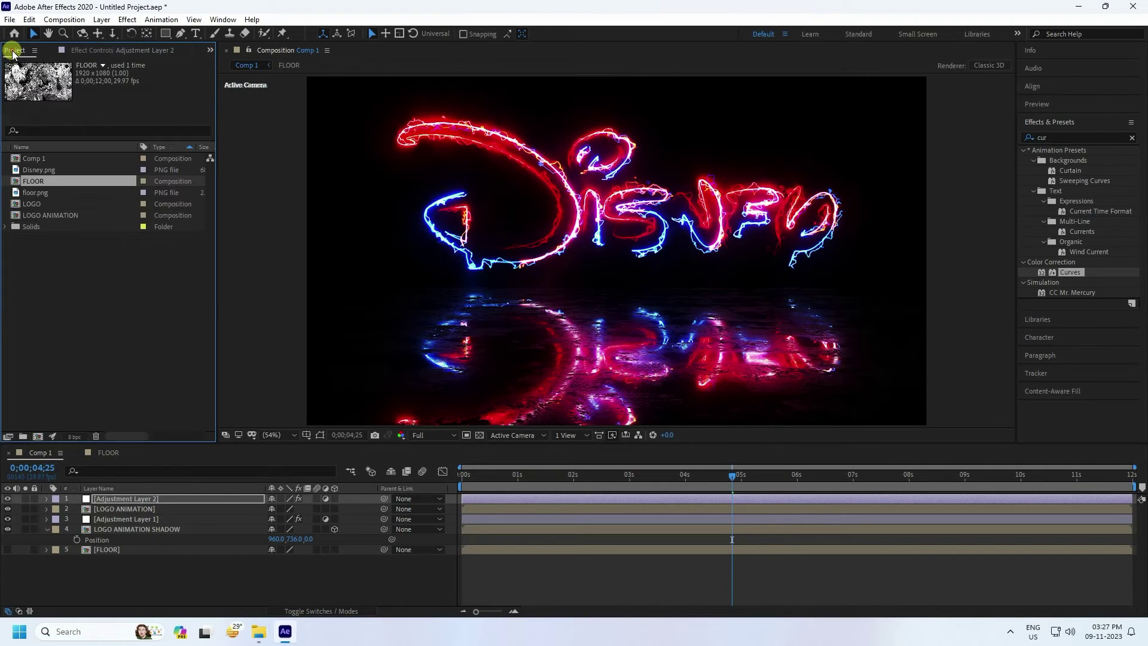
pyautogui.rightClick(64, 291)
pyautogui.moveTo(100, 353)
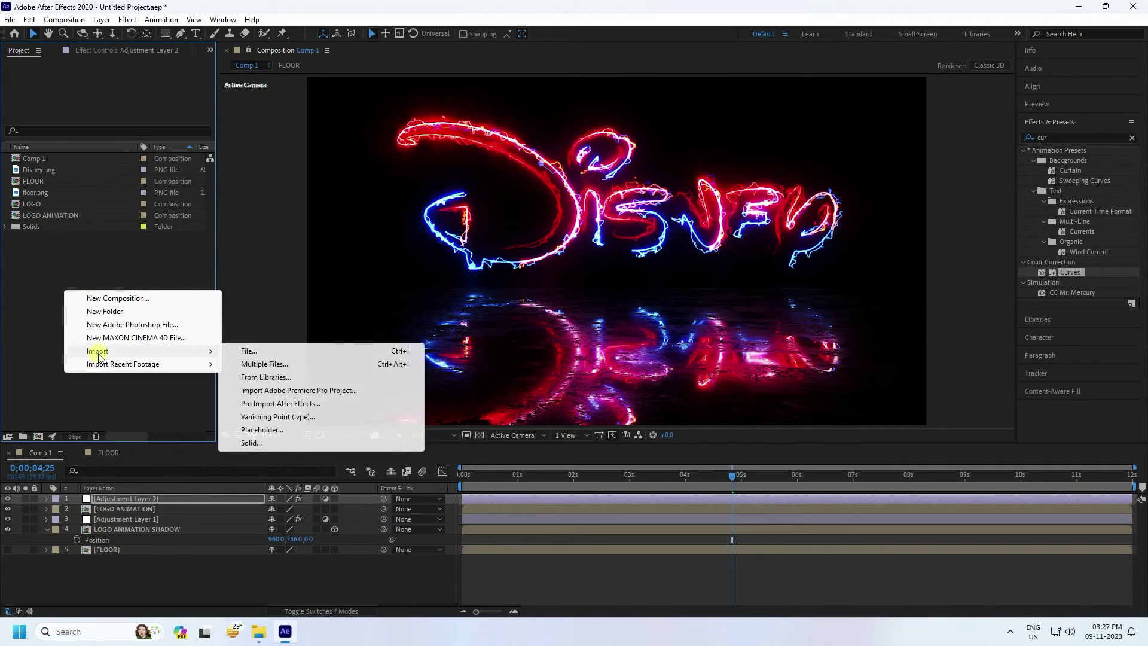
pyautogui.click(262, 354)
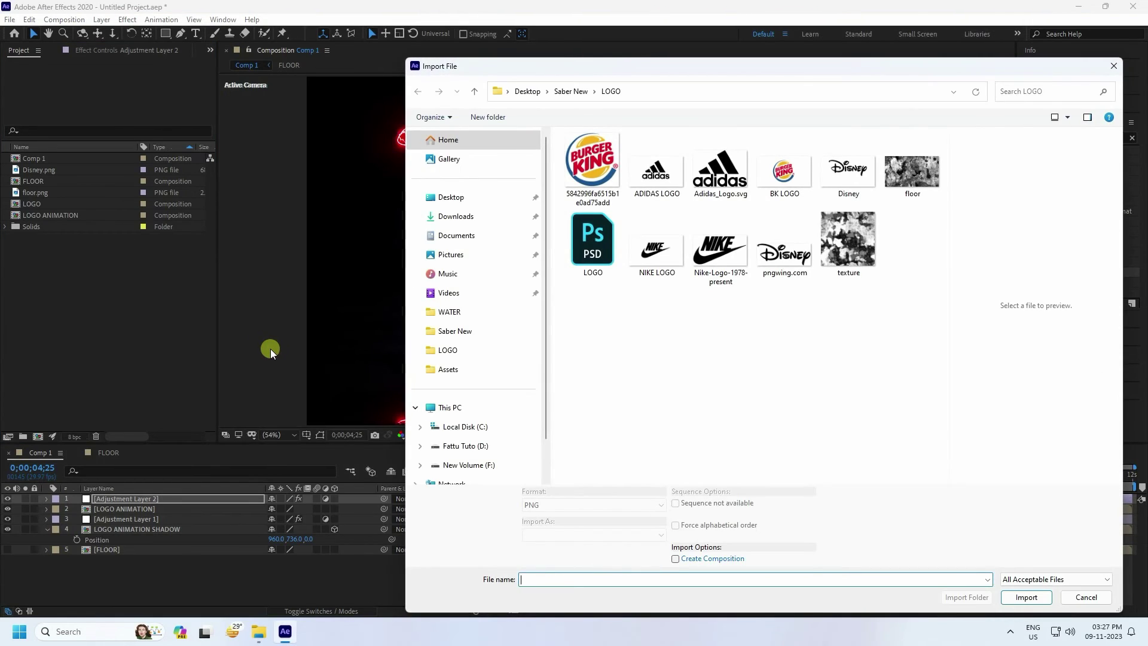
pyautogui.click(474, 90)
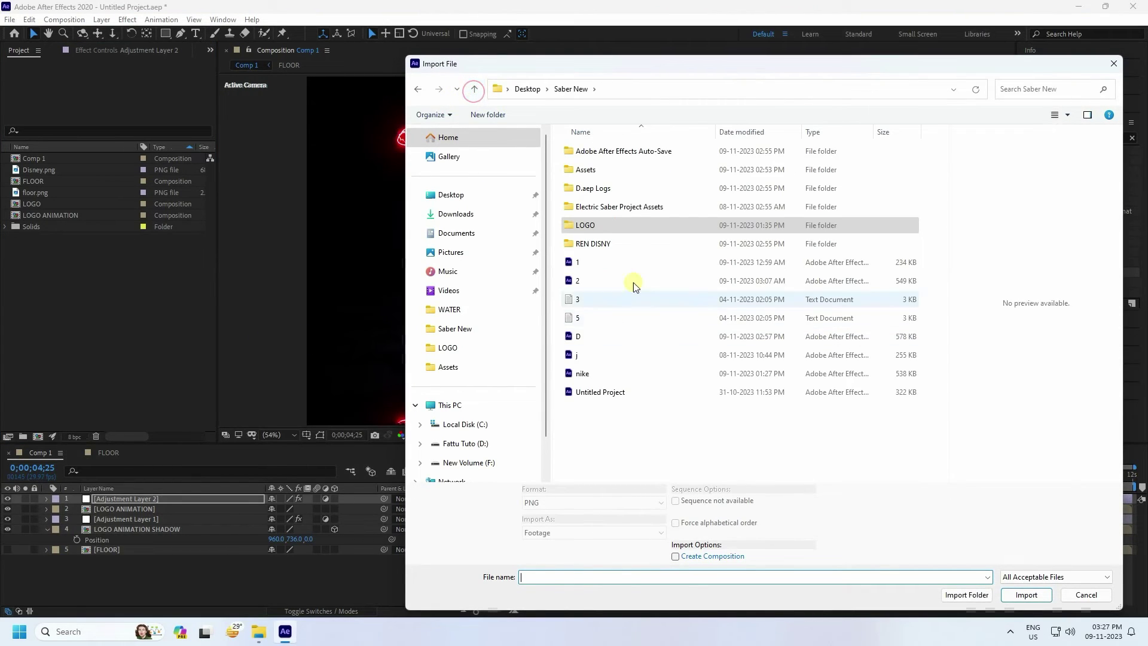
pyautogui.doubleClick(590, 171)
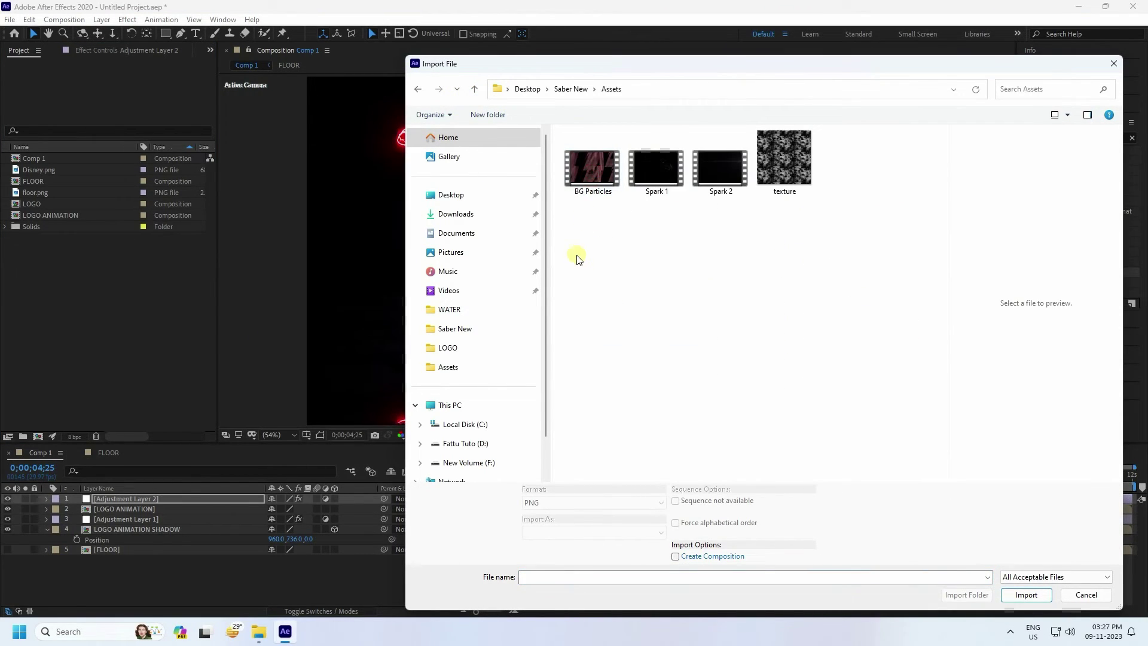
pyautogui.moveTo(601, 223); pyautogui.dragTo(717, 151)
pyautogui.click(1050, 593)
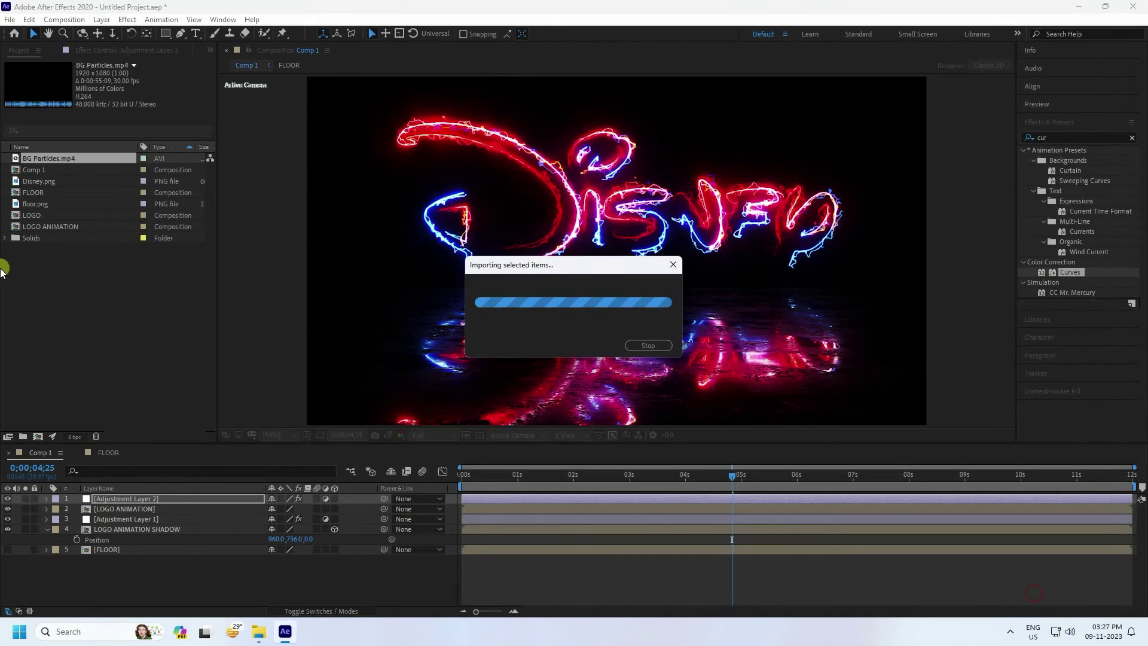
# Place the three imported videos above all other layers in Comp 1 and set their blending mode to Add
pyautogui.moveTo(66, 263); pyautogui.dragTo(133, 500)
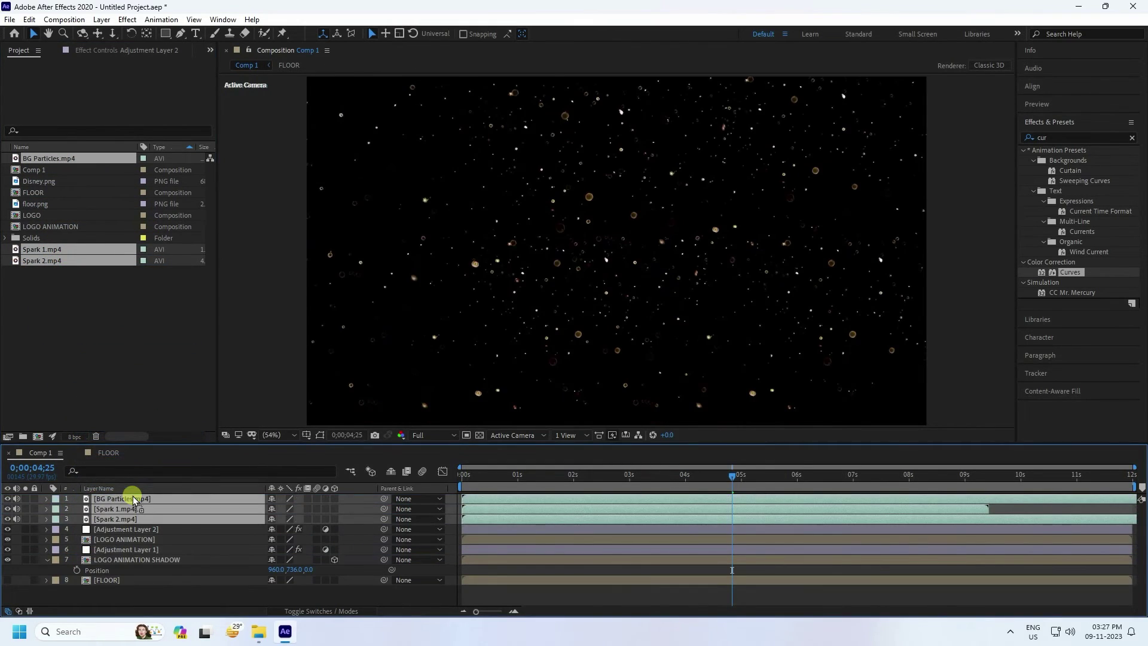
pyautogui.click(305, 611)
pyautogui.click(305, 500)
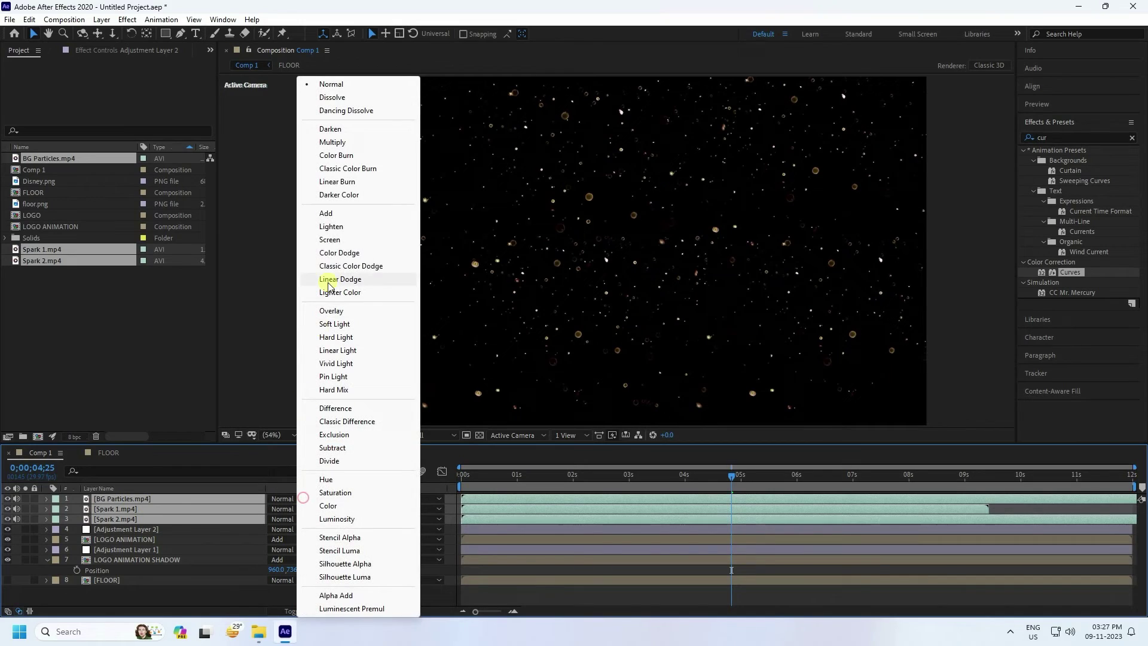
pyautogui.click(328, 215)
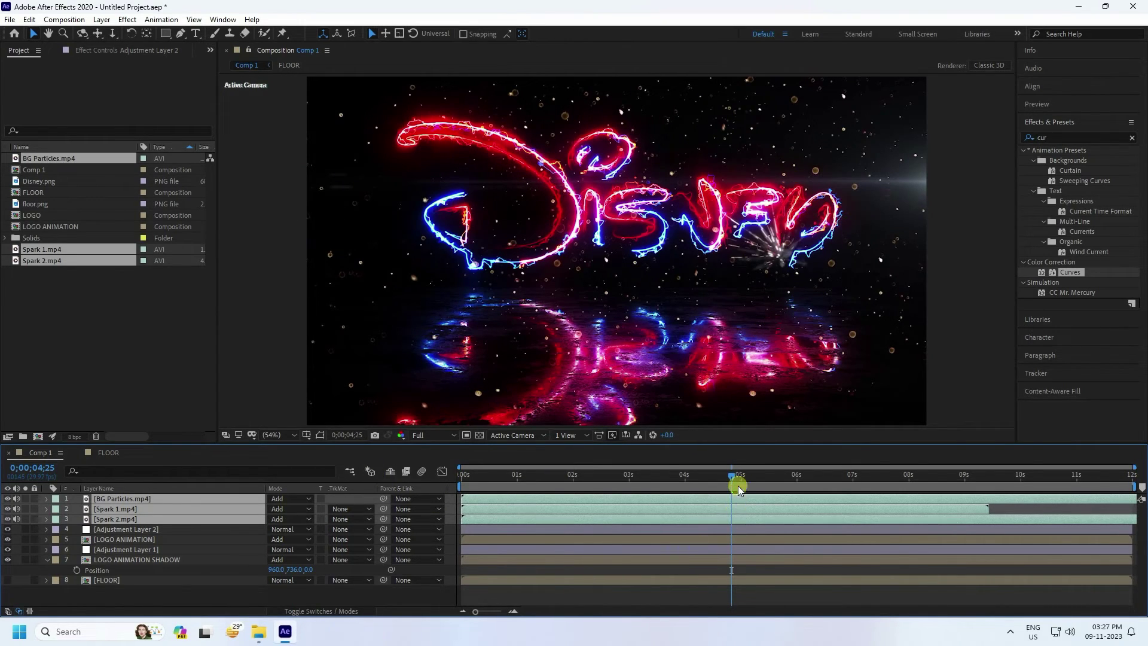
# Play Comp 1 from the start to check the particles and sparks over the logo, and return to the first frame
pyautogui.moveTo(723, 476); pyautogui.dragTo(353, 517)
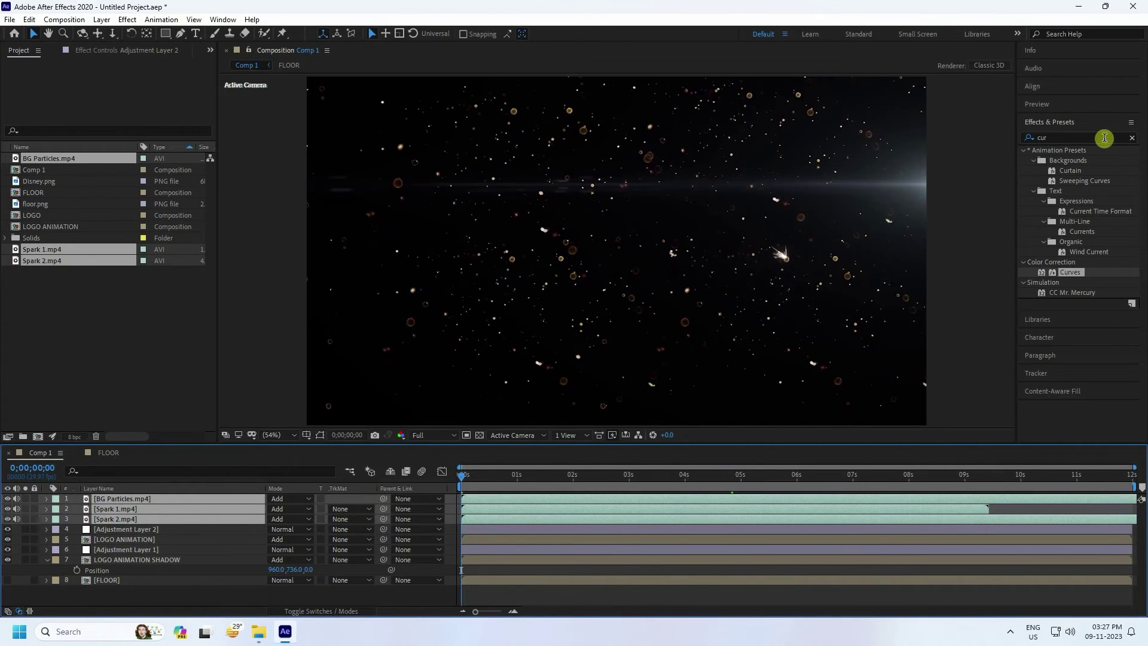
pyautogui.click(1037, 106)
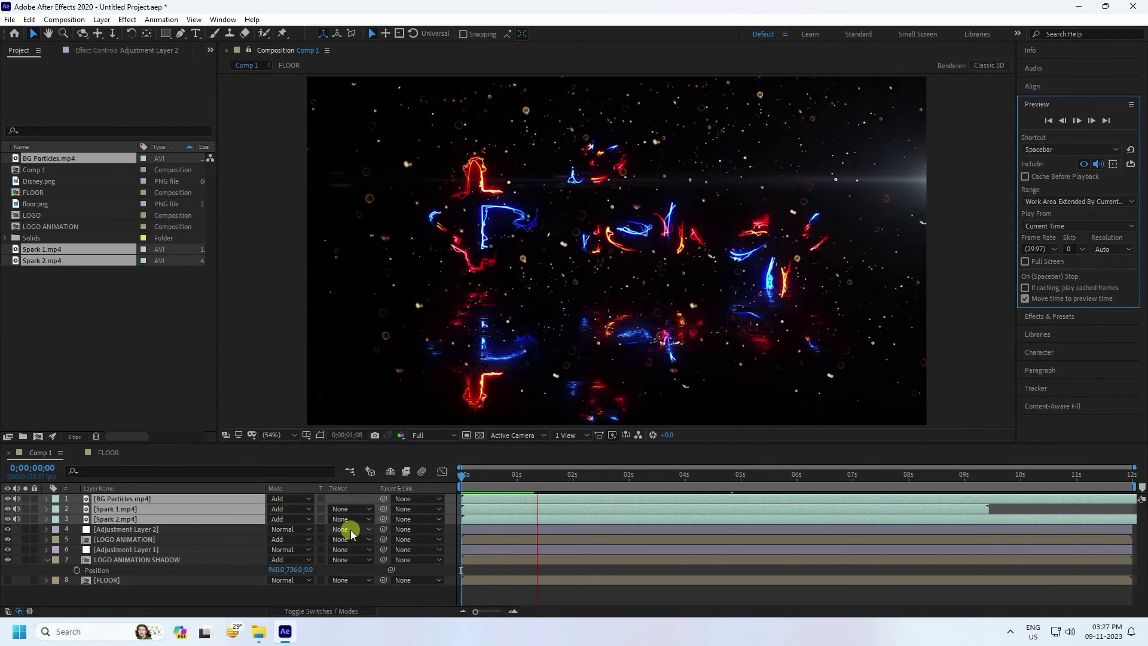
pyautogui.click(561, 471)
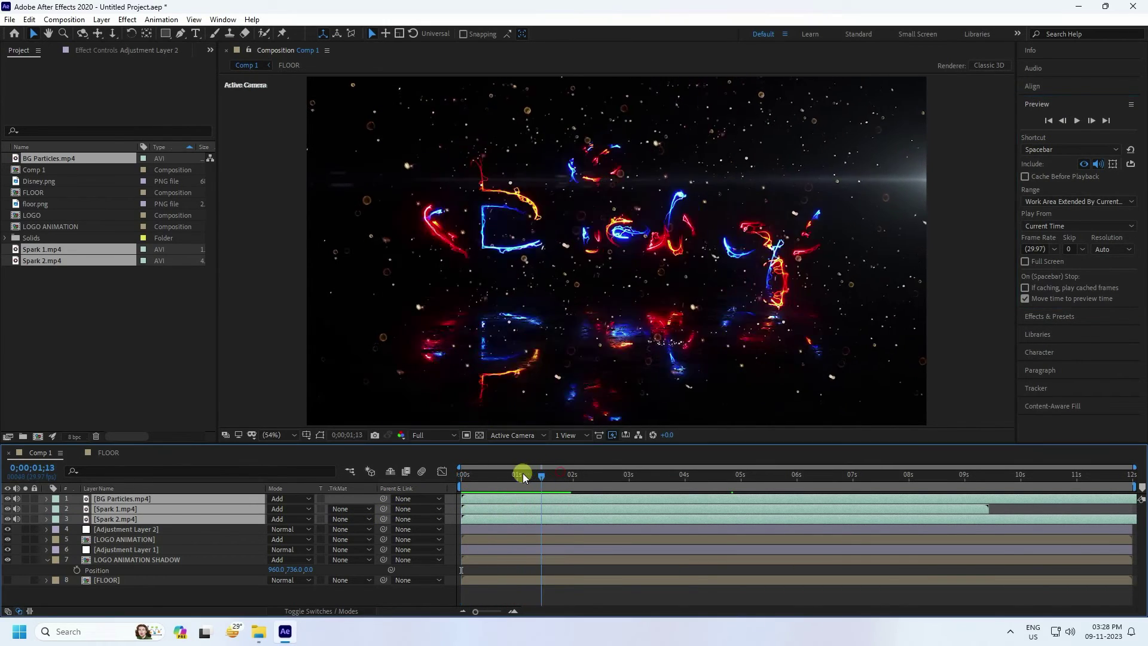
pyautogui.press('space')
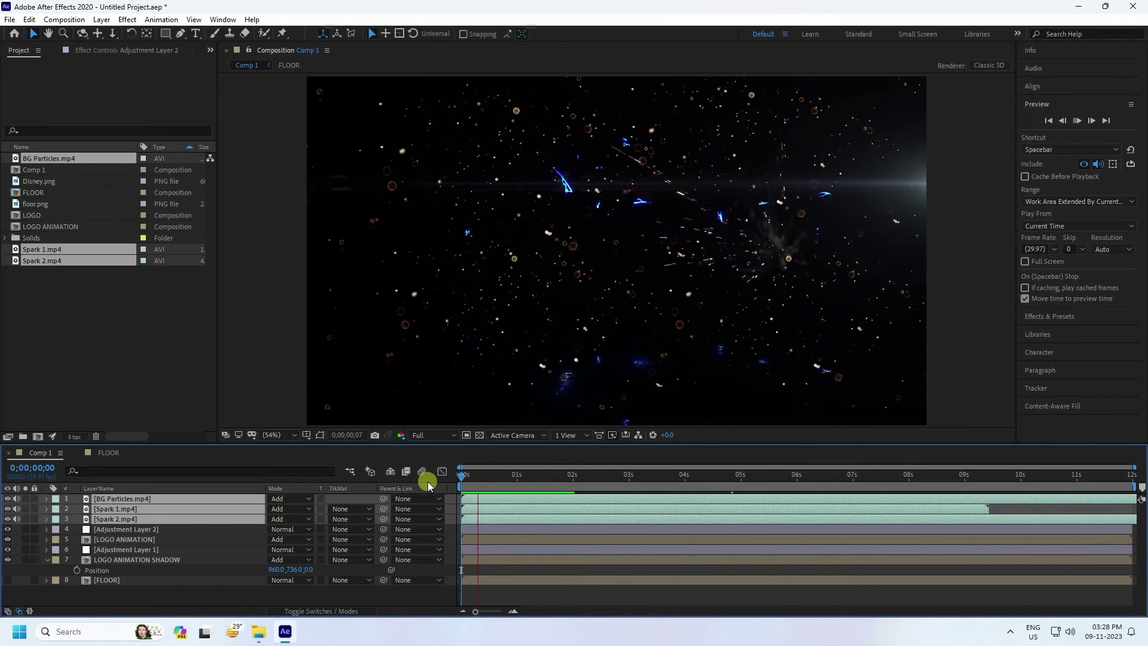
pyautogui.click(542, 474)
pyautogui.press('Home')
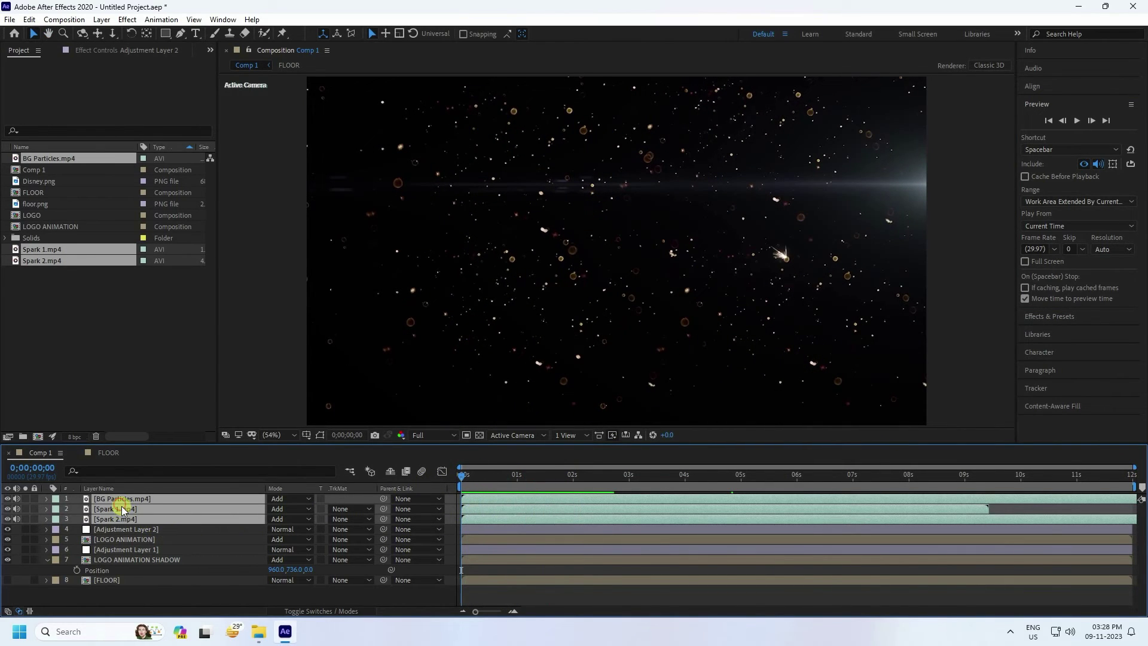
# Shift the Spark 1 layer to start at about 1 second and preview Comp 1 from the beginning
pyautogui.click(133, 592)
pyautogui.click(123, 512)
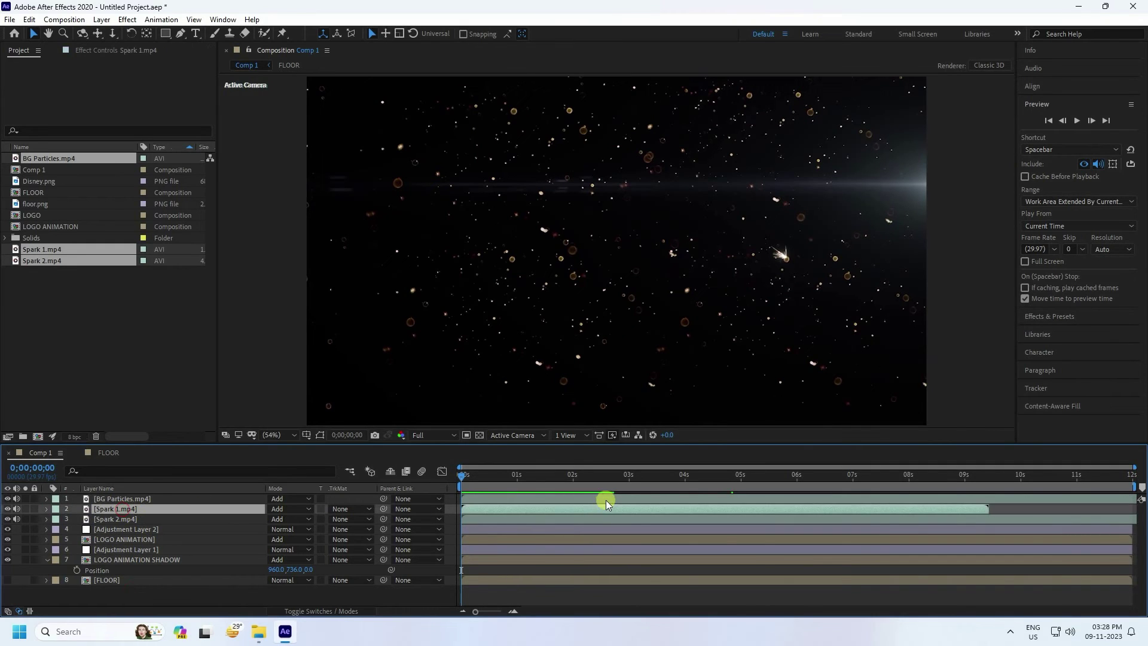
pyautogui.moveTo(478, 507)
pyautogui.mouseDown()
pyautogui.moveTo(496, 508)
pyautogui.moveTo(493, 475)
pyautogui.moveTo(502, 475)
pyautogui.moveTo(523, 482)
pyautogui.moveTo(530, 510)
pyautogui.moveTo(549, 510)
pyautogui.moveTo(462, 476)
pyautogui.mouseUp()
pyautogui.click(1077, 125)
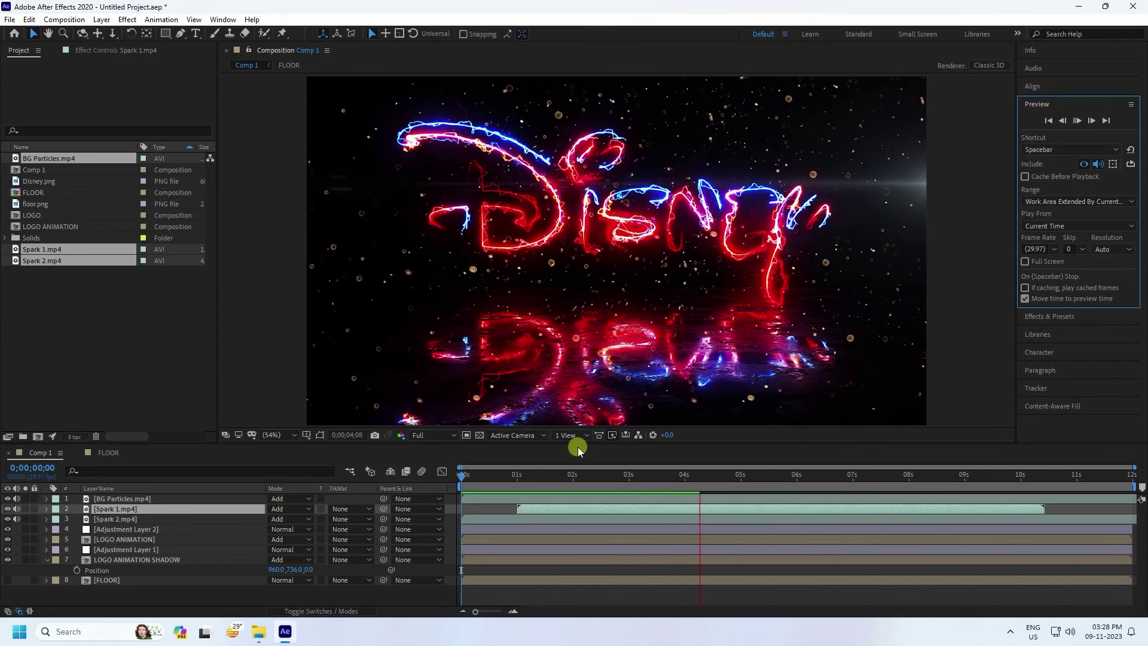
pyautogui.press('space')
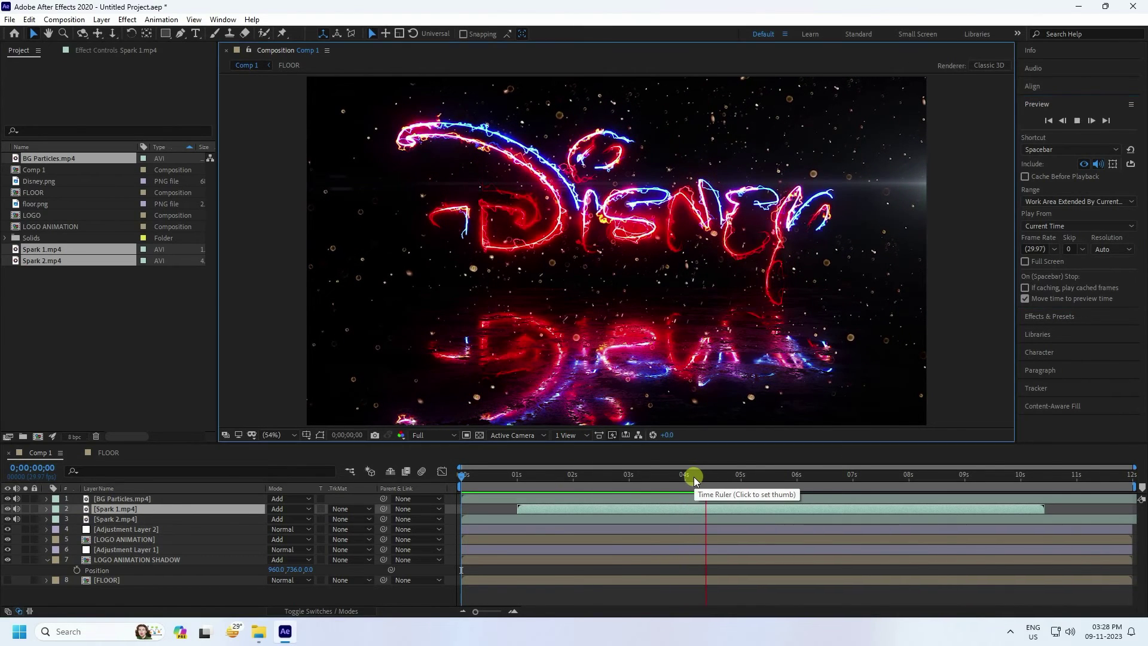
# Pre-compose all layers of Comp 1 into a new composition named FINAL LOGO
pyautogui.click(46, 560)
pyautogui.moveTo(65, 594); pyautogui.dragTo(173, 487)
pyautogui.rightClick(172, 514)
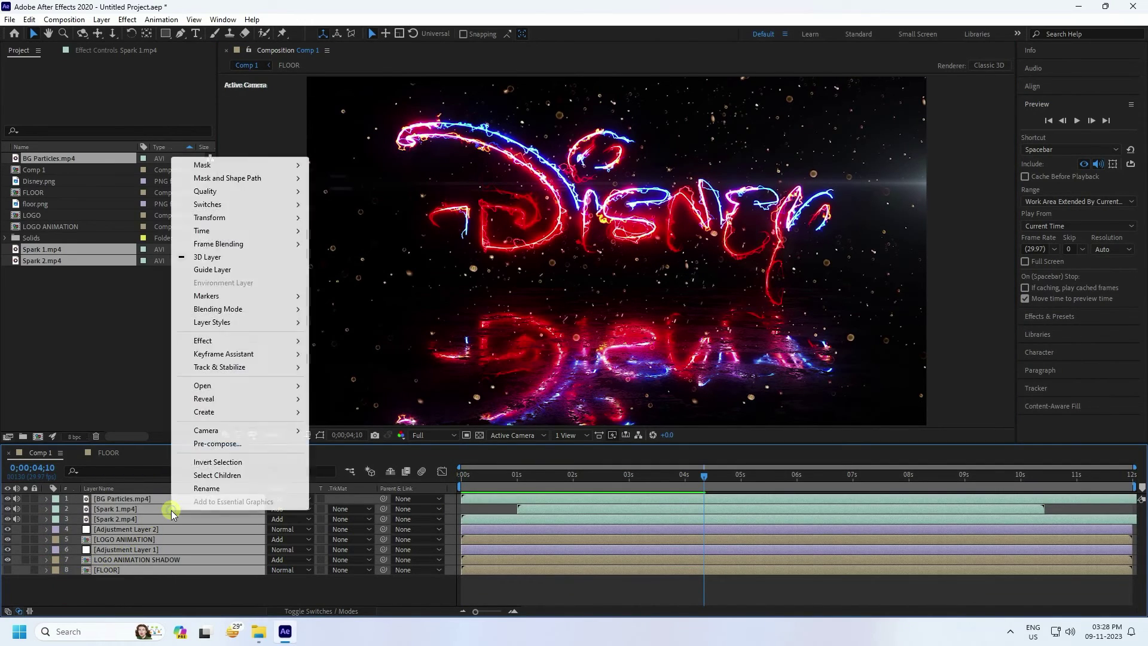
pyautogui.click(203, 444)
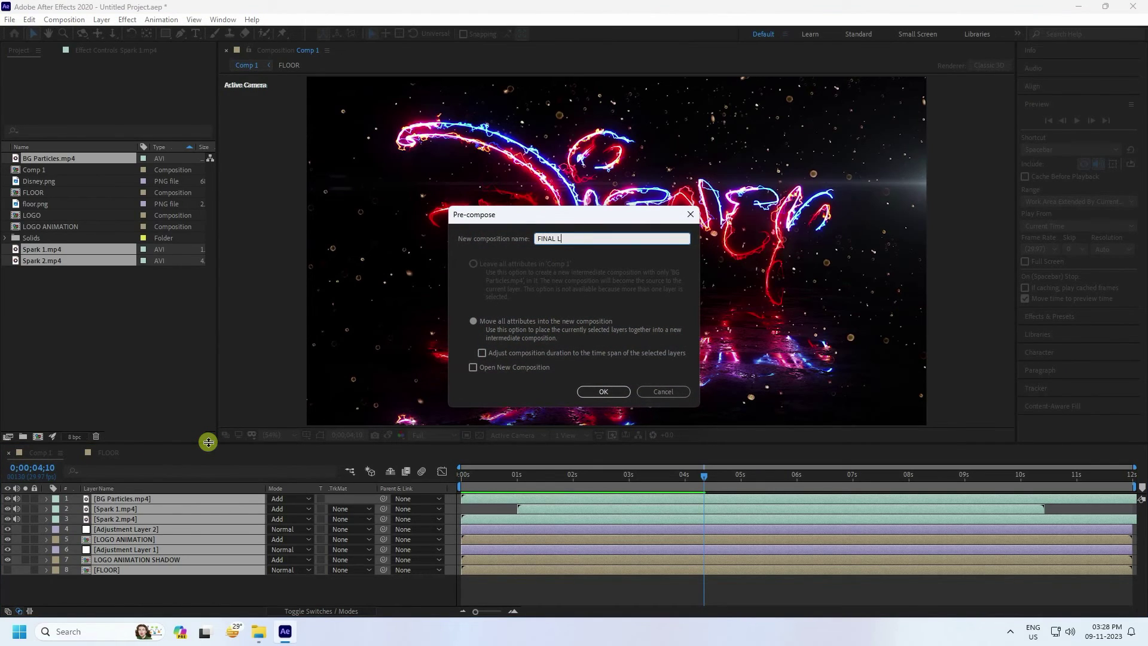
pyautogui.press('Return')
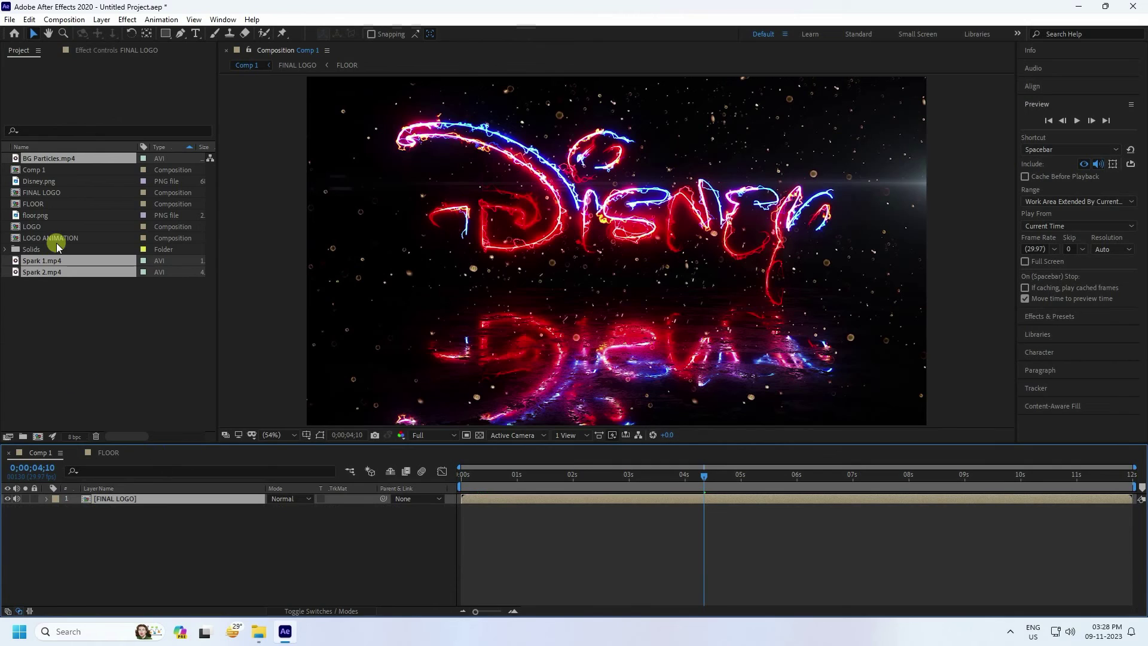
# Place the LOGO composition above FINAL LOGO in Comp 1 and reveal the Opacity property of both layers
pyautogui.click(48, 395)
pyautogui.click(28, 228)
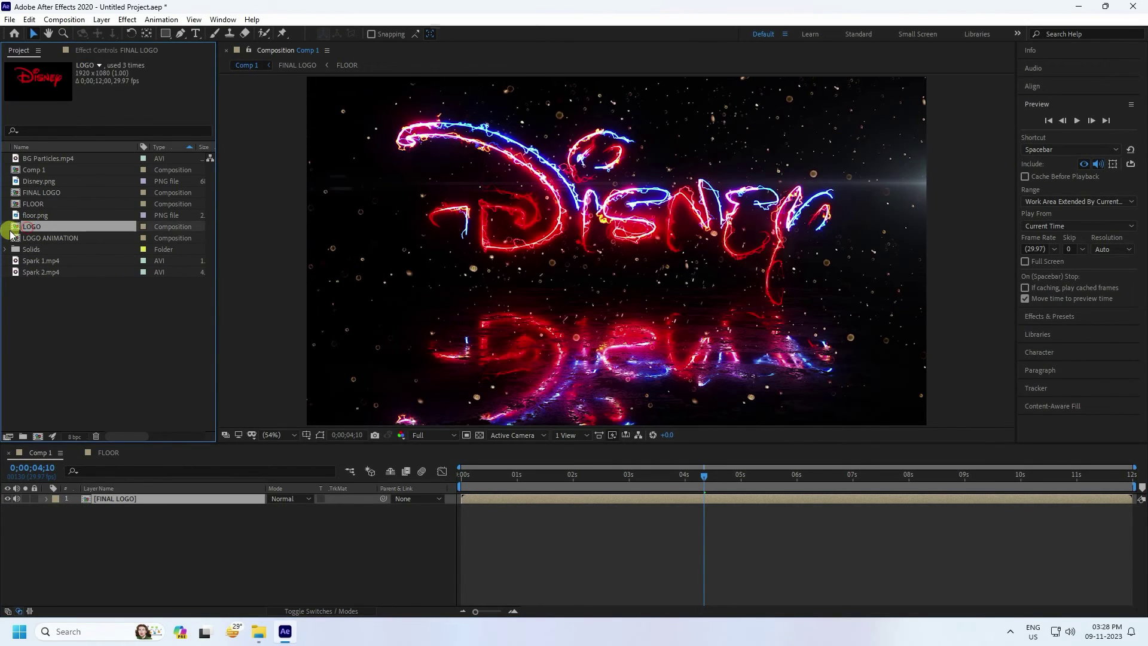
pyautogui.moveTo(33, 232); pyautogui.dragTo(151, 476)
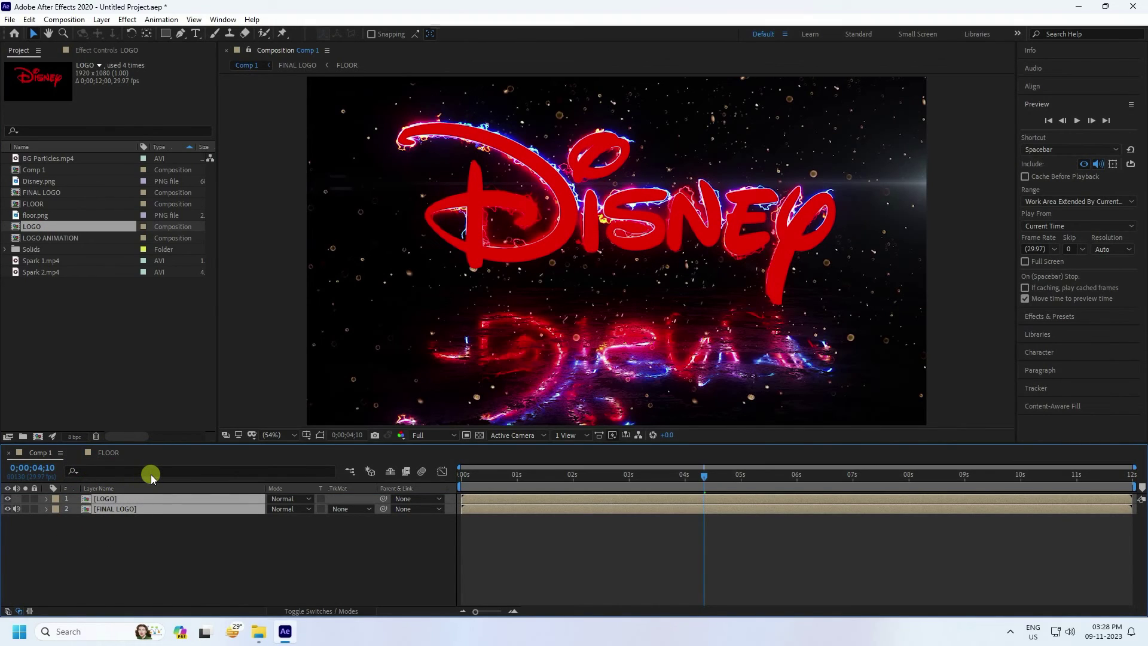
pyautogui.press('t')
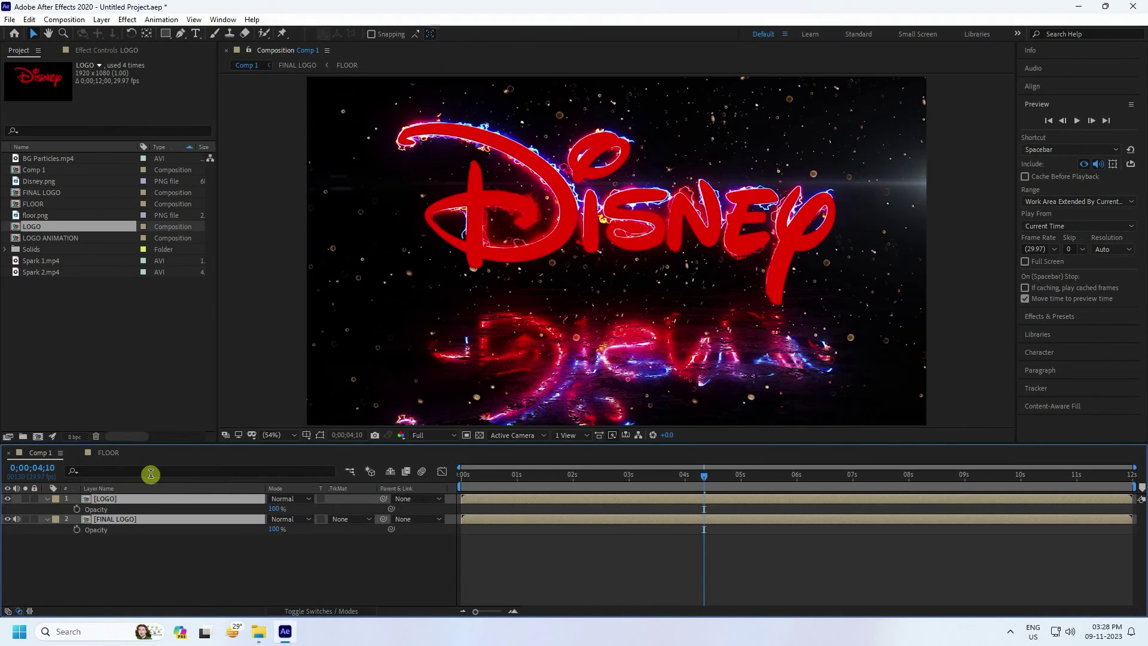
# Keyframe the FINAL LOGO layer's opacity from 100% at 10 seconds to 0% at 0;00;10;15
pyautogui.click(1021, 477)
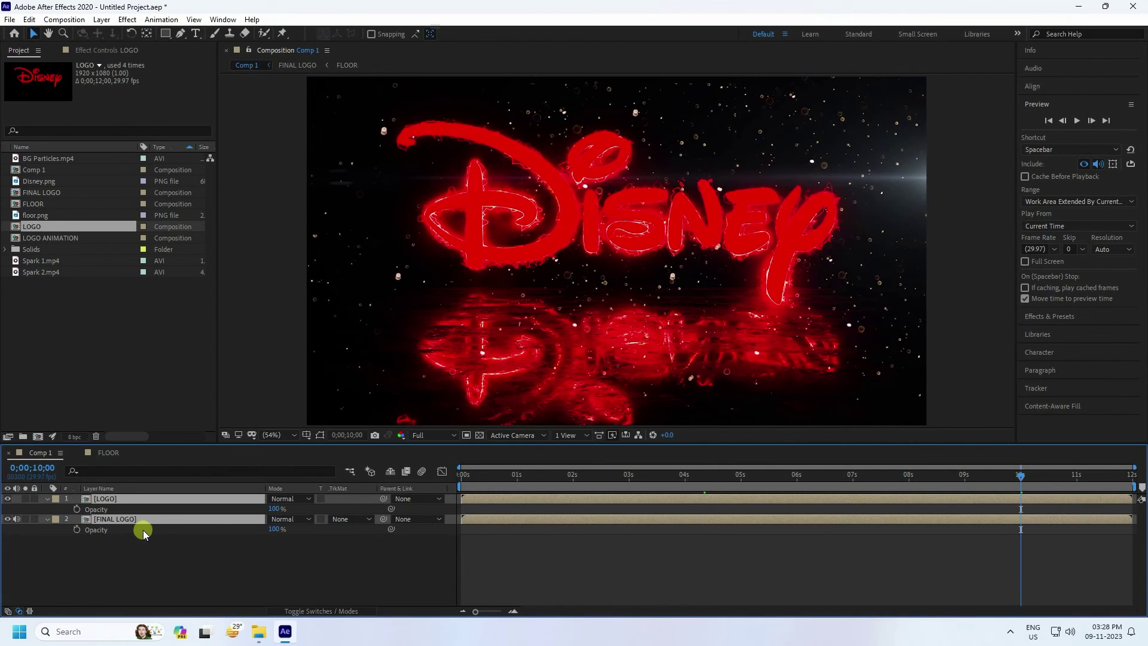
pyautogui.click(126, 561)
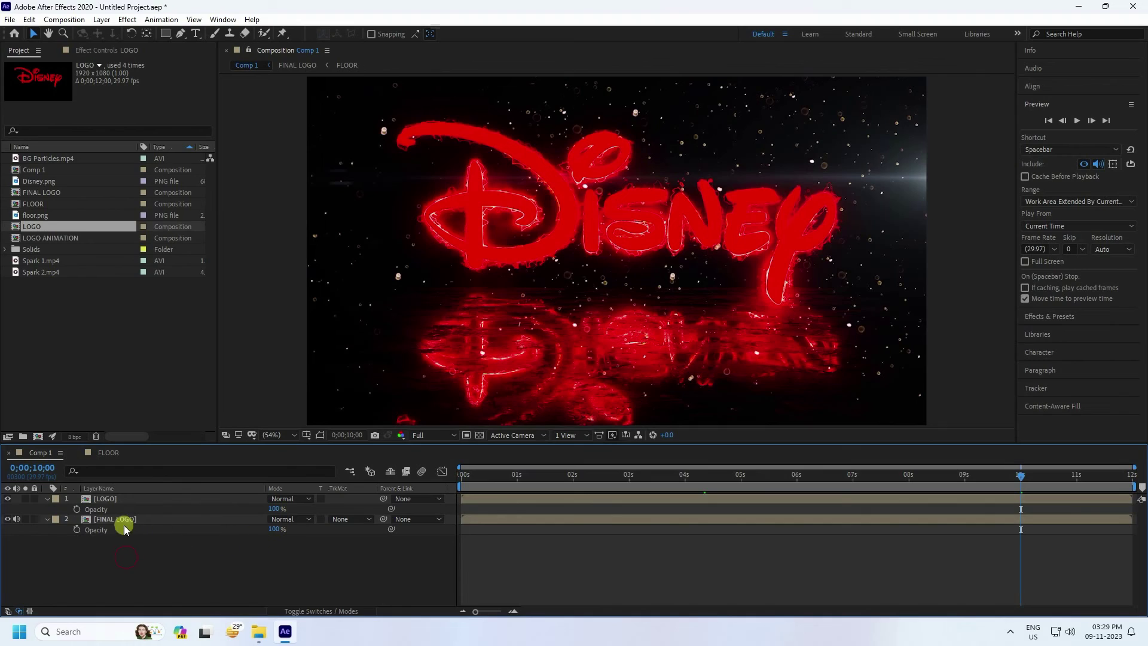
pyautogui.click(112, 521)
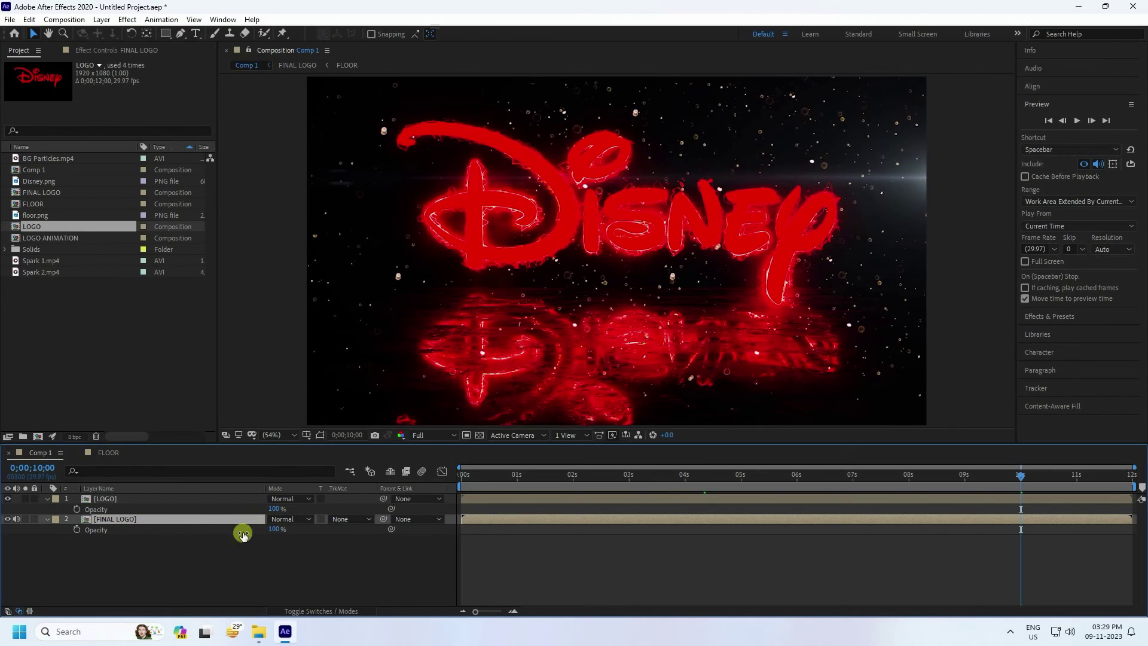
pyautogui.click(77, 530)
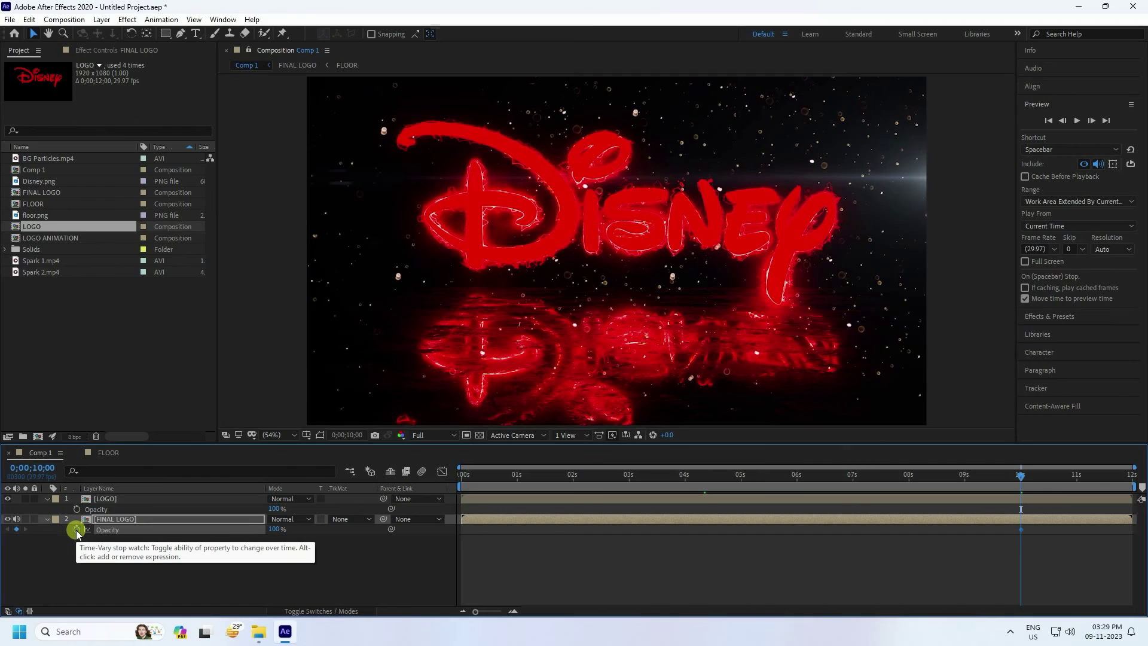
pyautogui.click(1025, 474)
pyautogui.moveTo(1025, 474); pyautogui.dragTo(1048, 475)
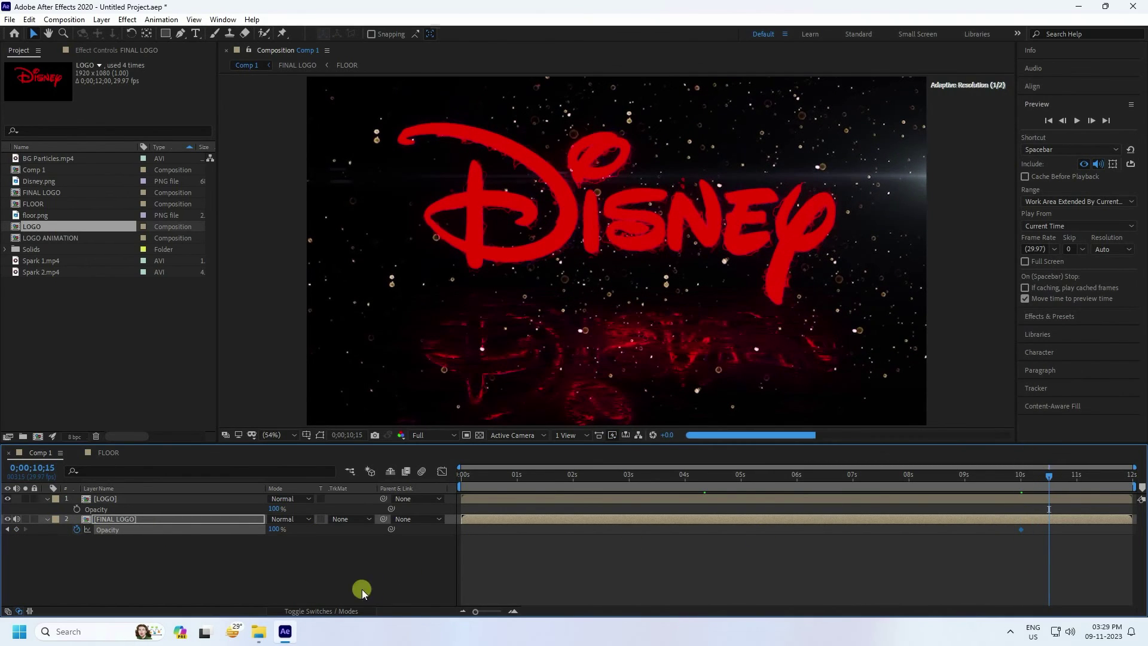
pyautogui.moveTo(269, 530); pyautogui.dragTo(161, 541)
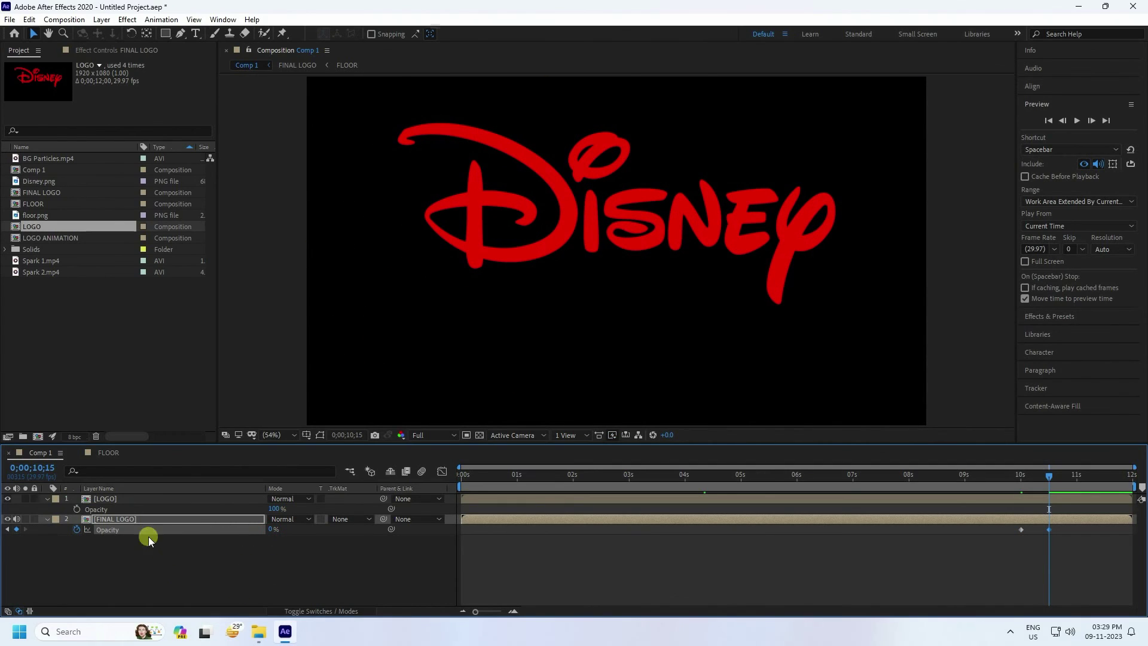
# Keyframe the LOGO layer's opacity from 0% at 10 seconds to 100% at 11 seconds
pyautogui.click(106, 500)
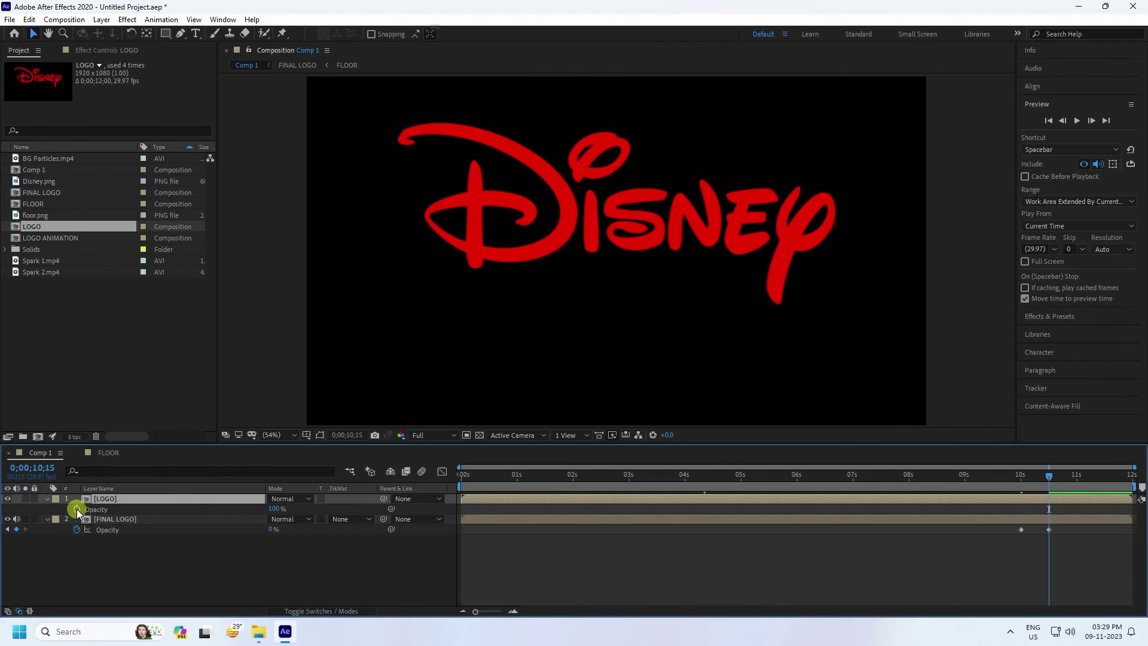
pyautogui.click(1019, 476)
pyautogui.moveTo(1019, 476); pyautogui.dragTo(1021, 476)
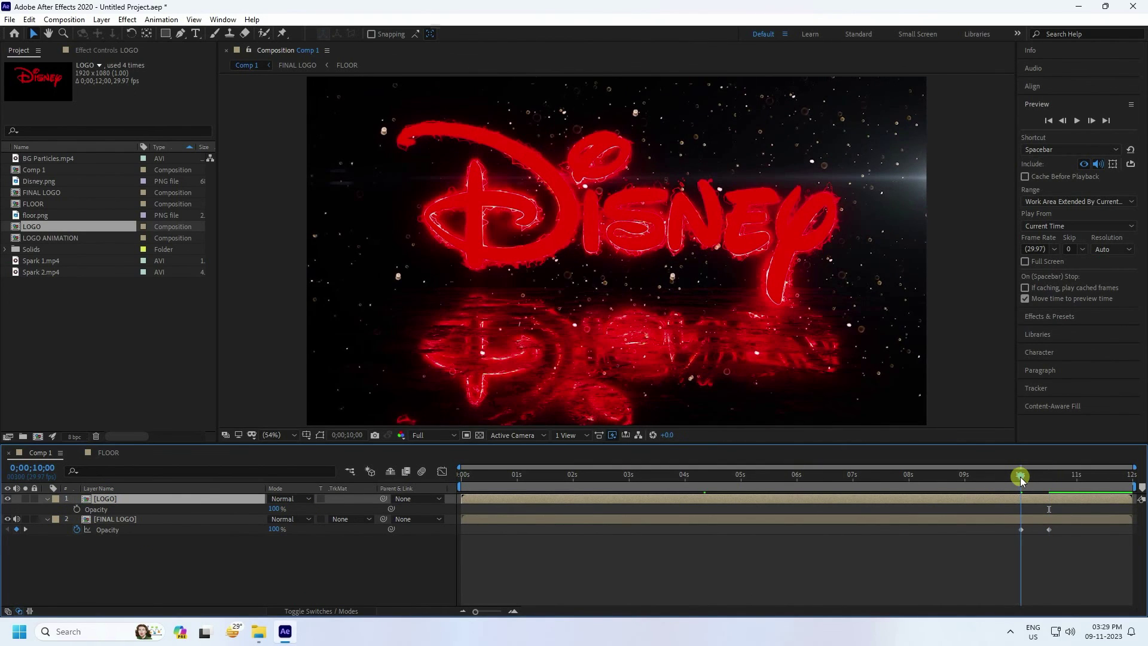
pyautogui.click(78, 509)
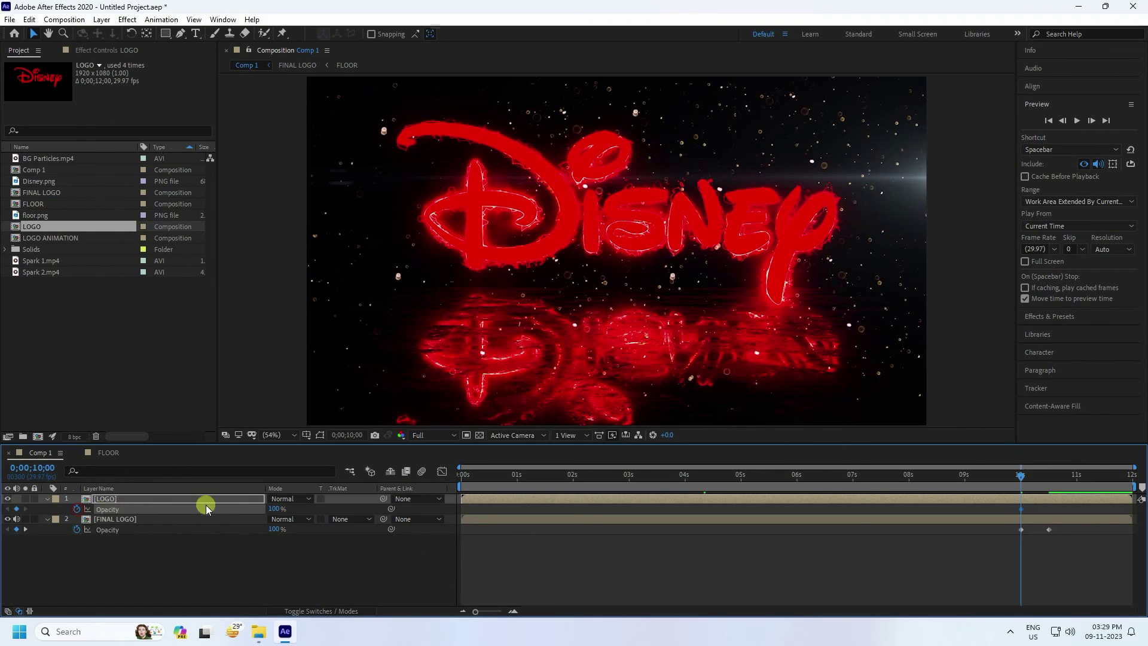
pyautogui.moveTo(272, 508); pyautogui.dragTo(138, 568)
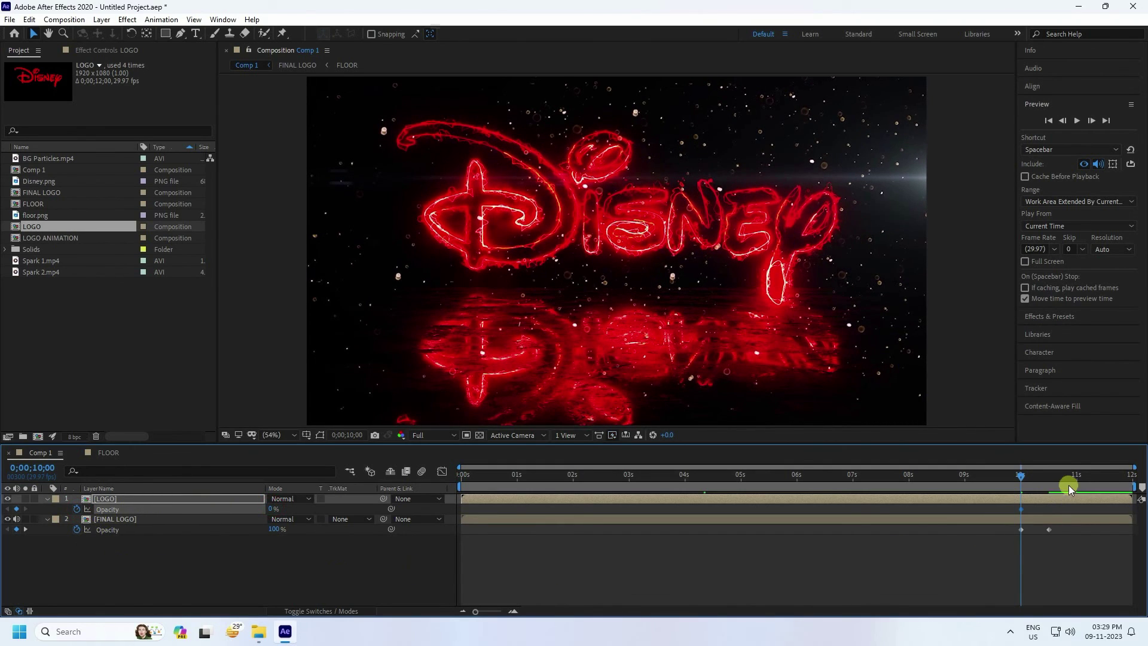
pyautogui.moveTo(1024, 475); pyautogui.dragTo(1079, 483)
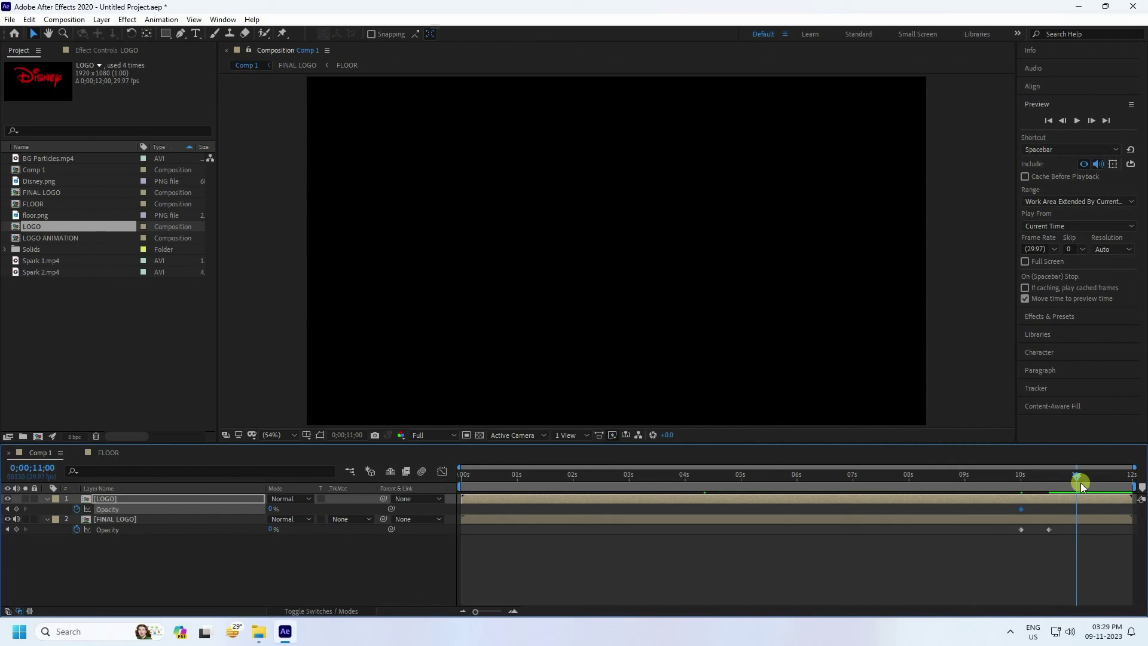
pyautogui.moveTo(270, 509); pyautogui.dragTo(551, 528)
# Apply Easy Ease to the opacity keyframes of both layers and preview Comp 1 from the start
pyautogui.moveTo(1107, 573); pyautogui.dragTo(996, 500)
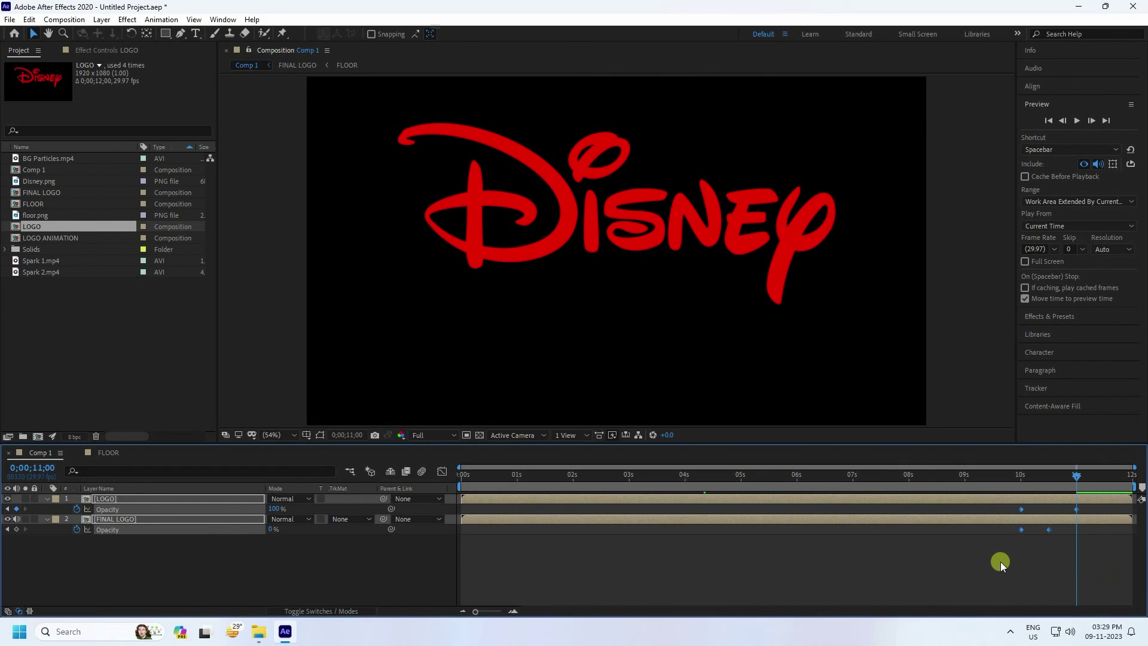
pyautogui.press('F9')
pyautogui.moveTo(534, 473); pyautogui.dragTo(467, 476)
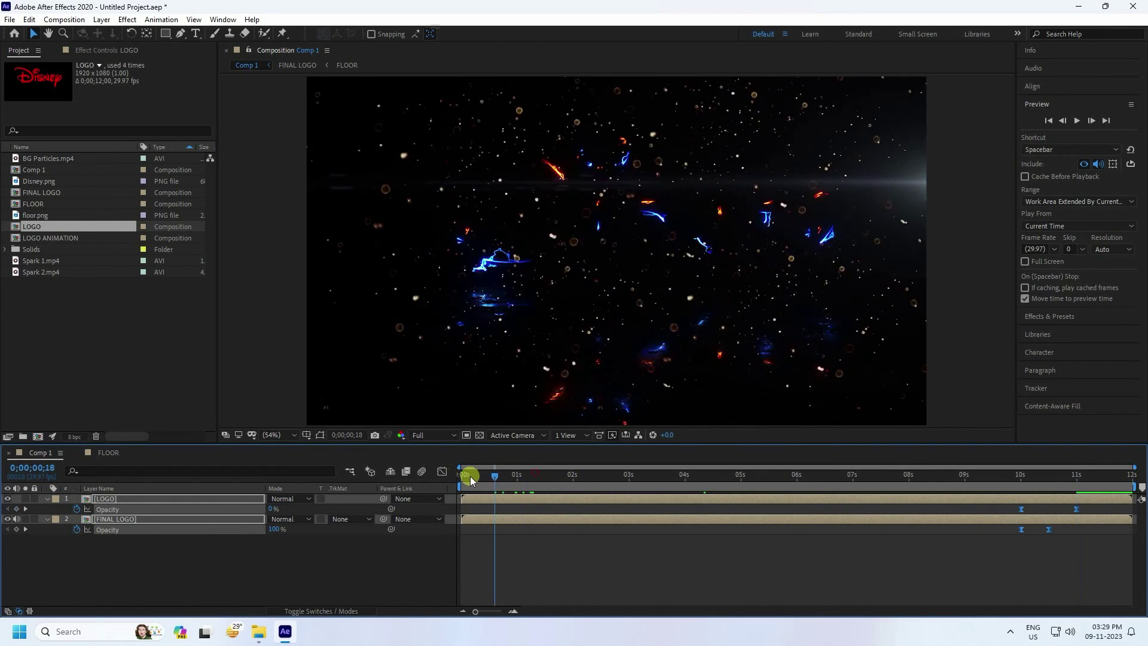
pyautogui.click(1079, 126)
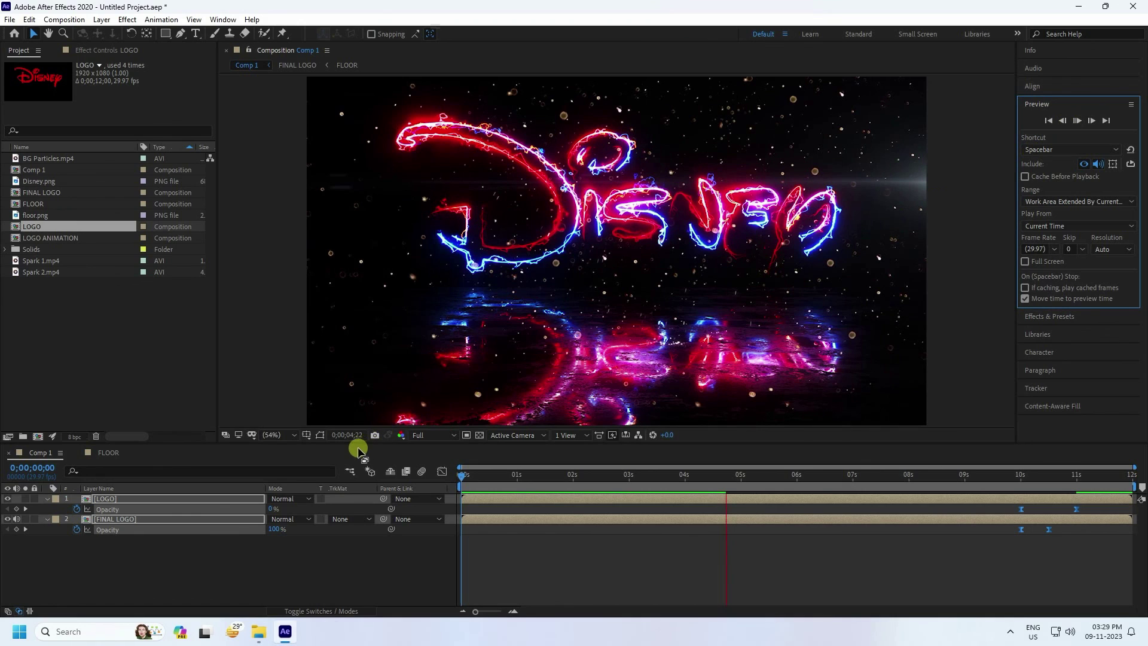
# Enlarge the composition view with Fit up to 100% magnification and play the finished animation from the first frame
pyautogui.moveTo(356, 444); pyautogui.dragTo(354, 488)
pyautogui.click(276, 479)
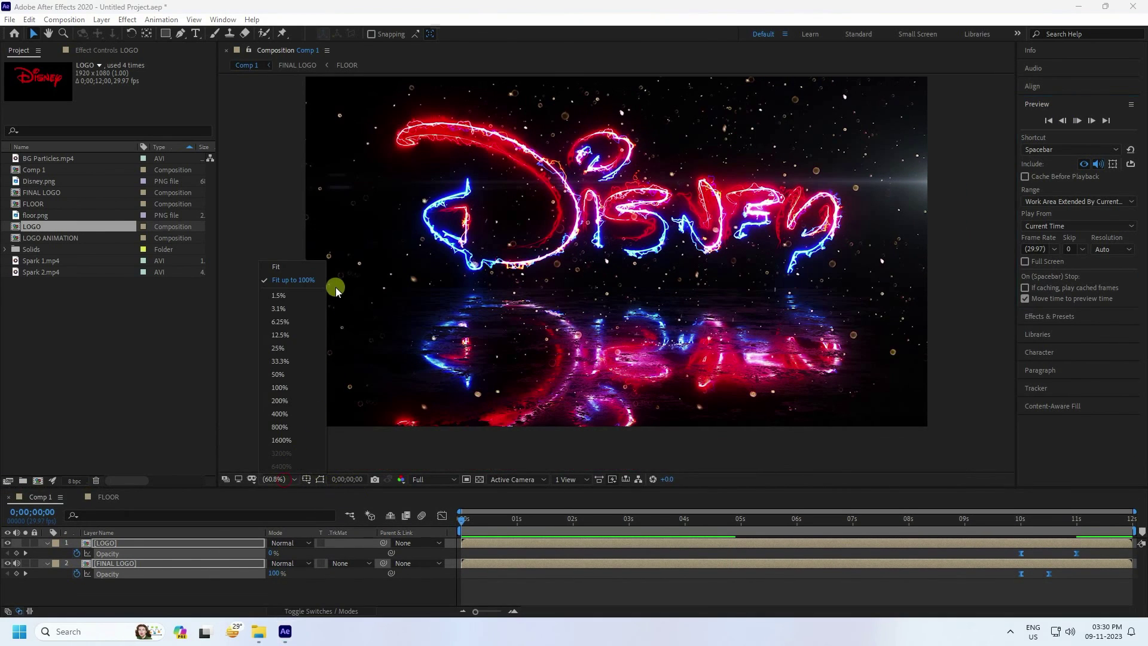
pyautogui.click(310, 282)
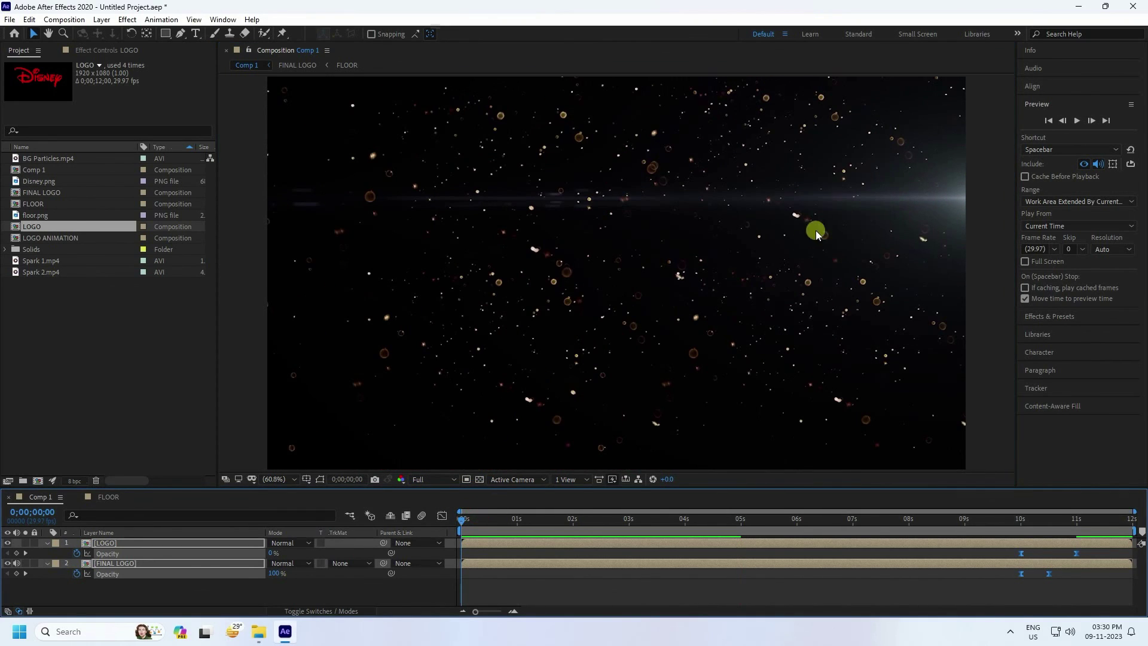
pyautogui.click(1047, 120)
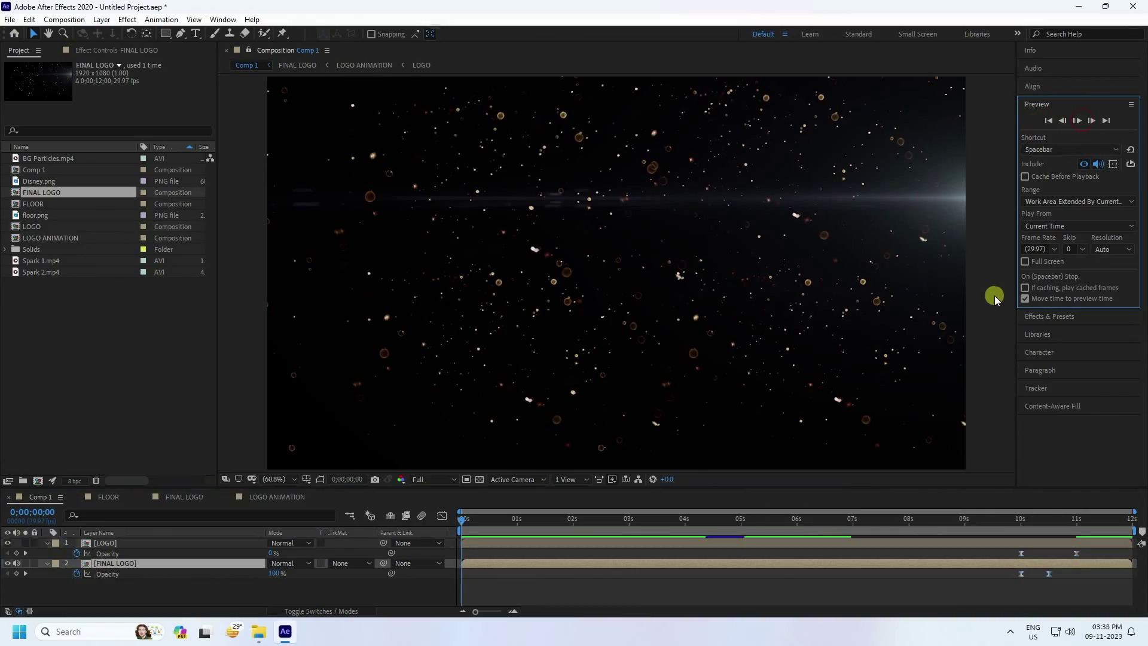
pyautogui.press('space')
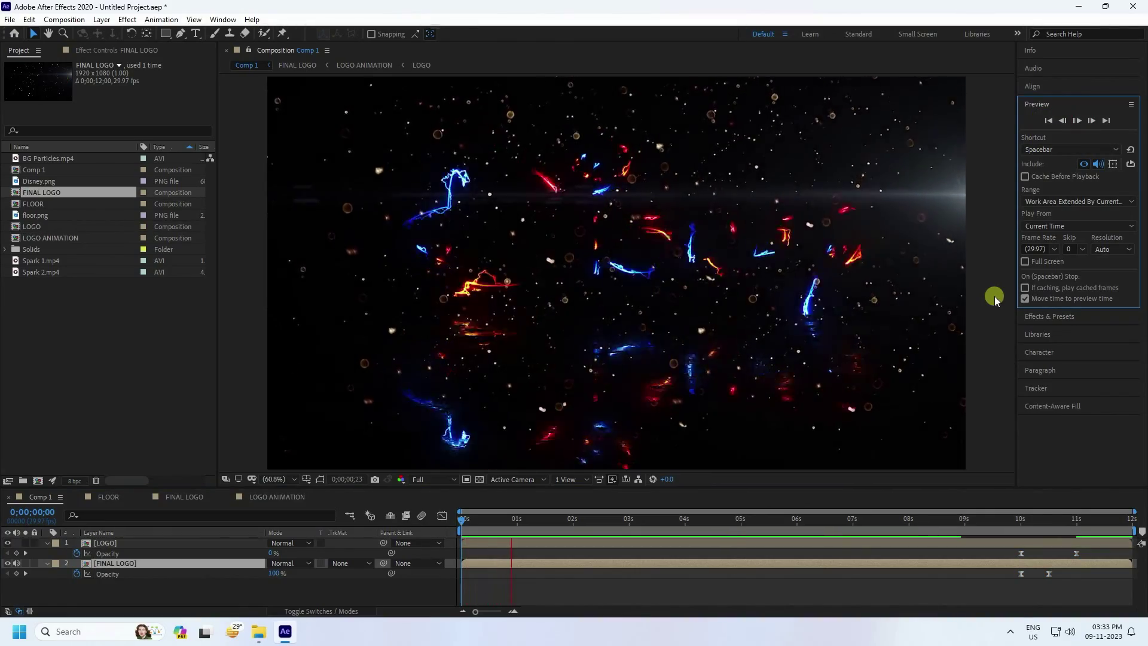